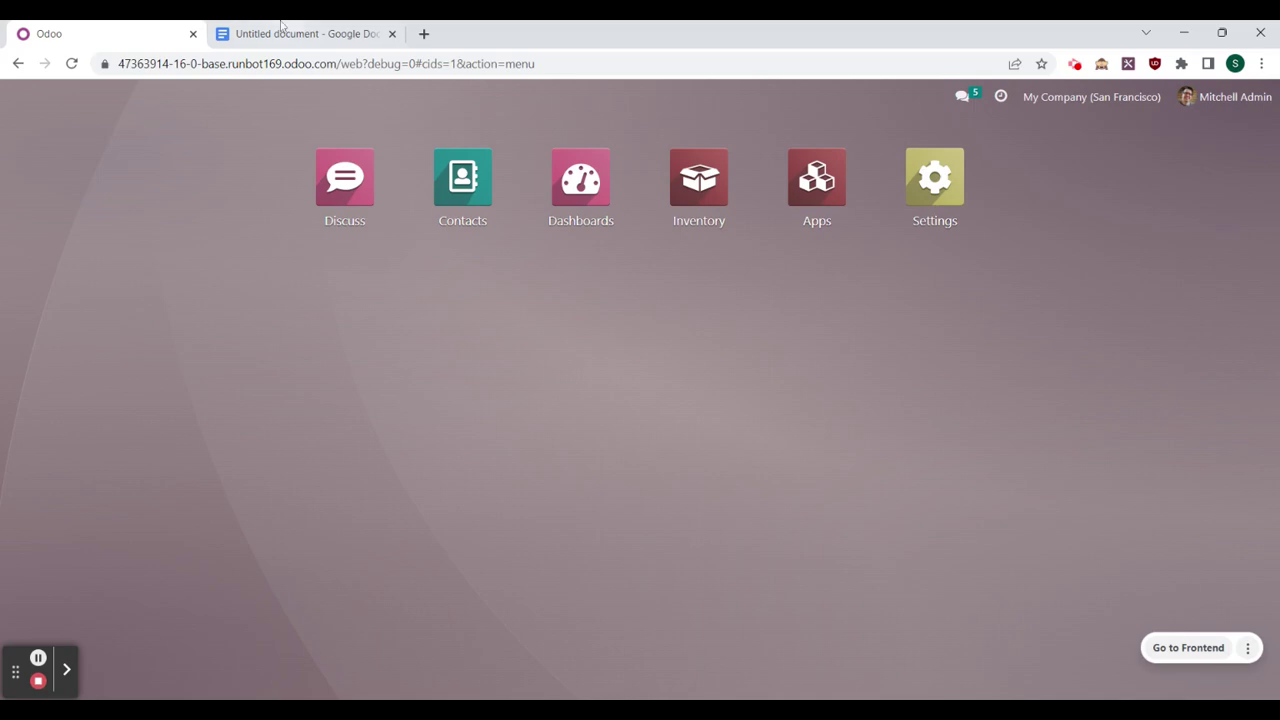
pyautogui.click(66, 669)
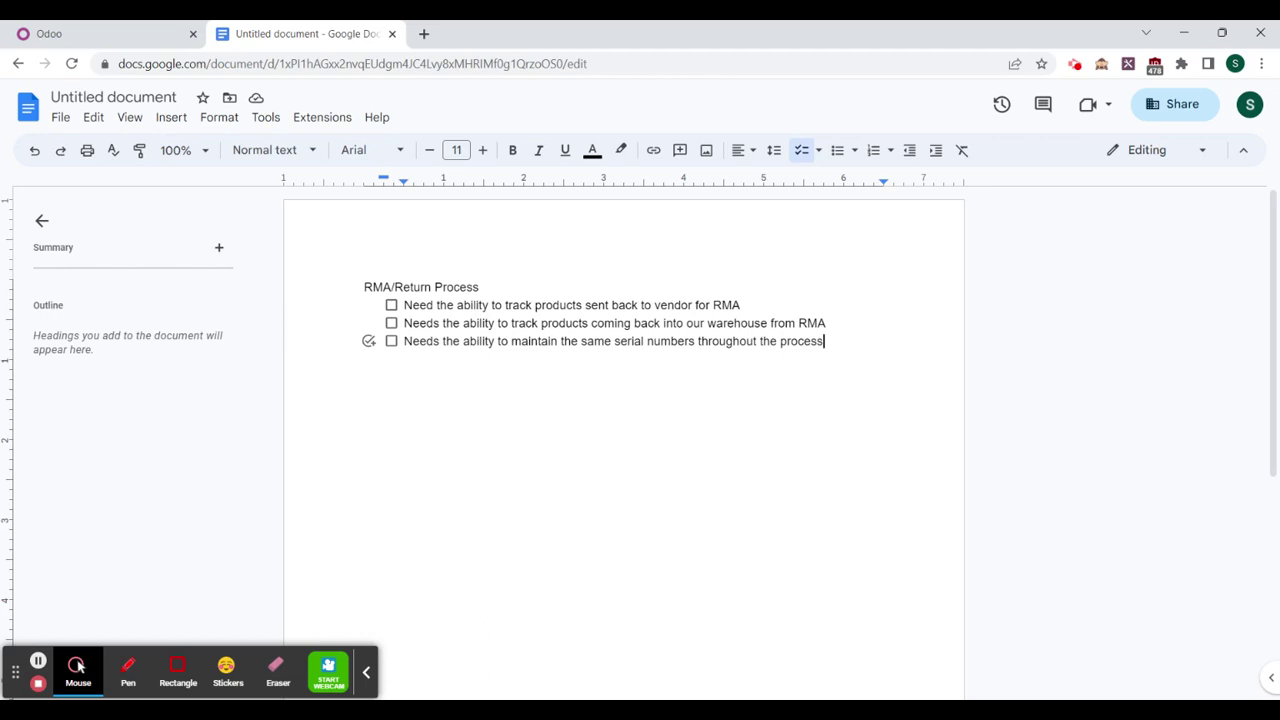
pyautogui.click(366, 672)
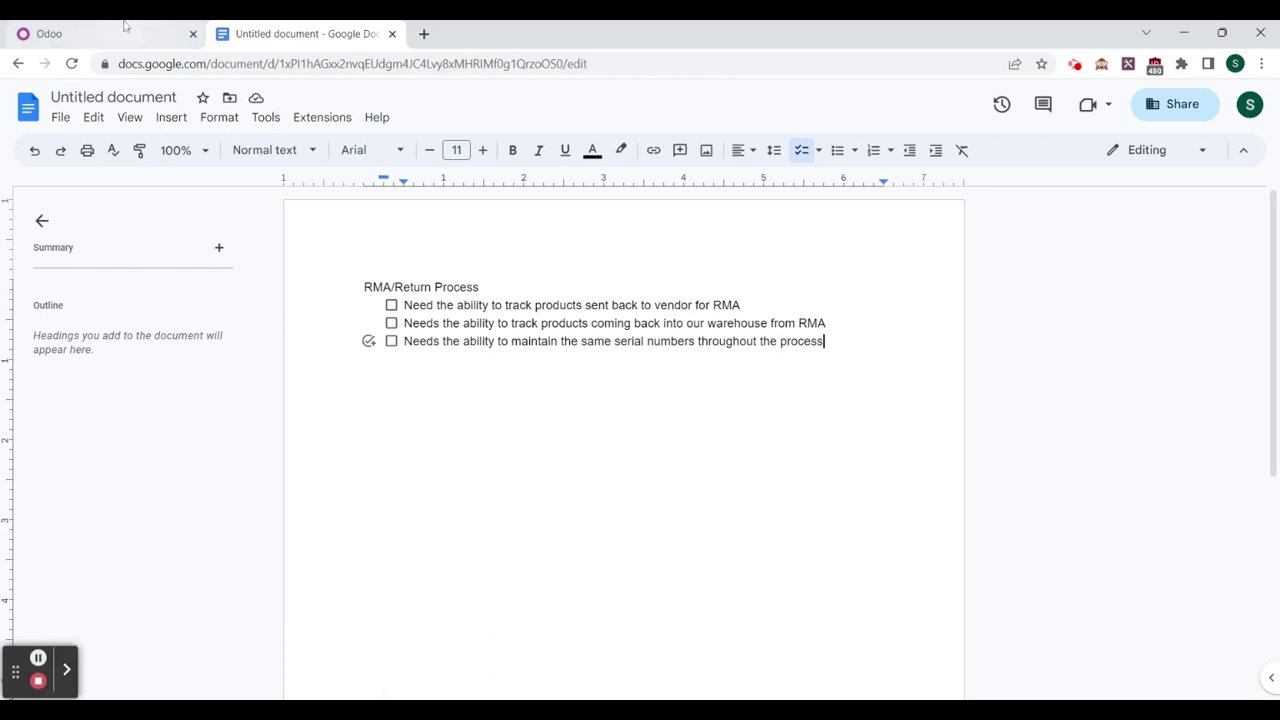
# Step: Switch to Odoo, enable Storage Locations in the Inventory settings and save the change
pyautogui.click(128, 30)
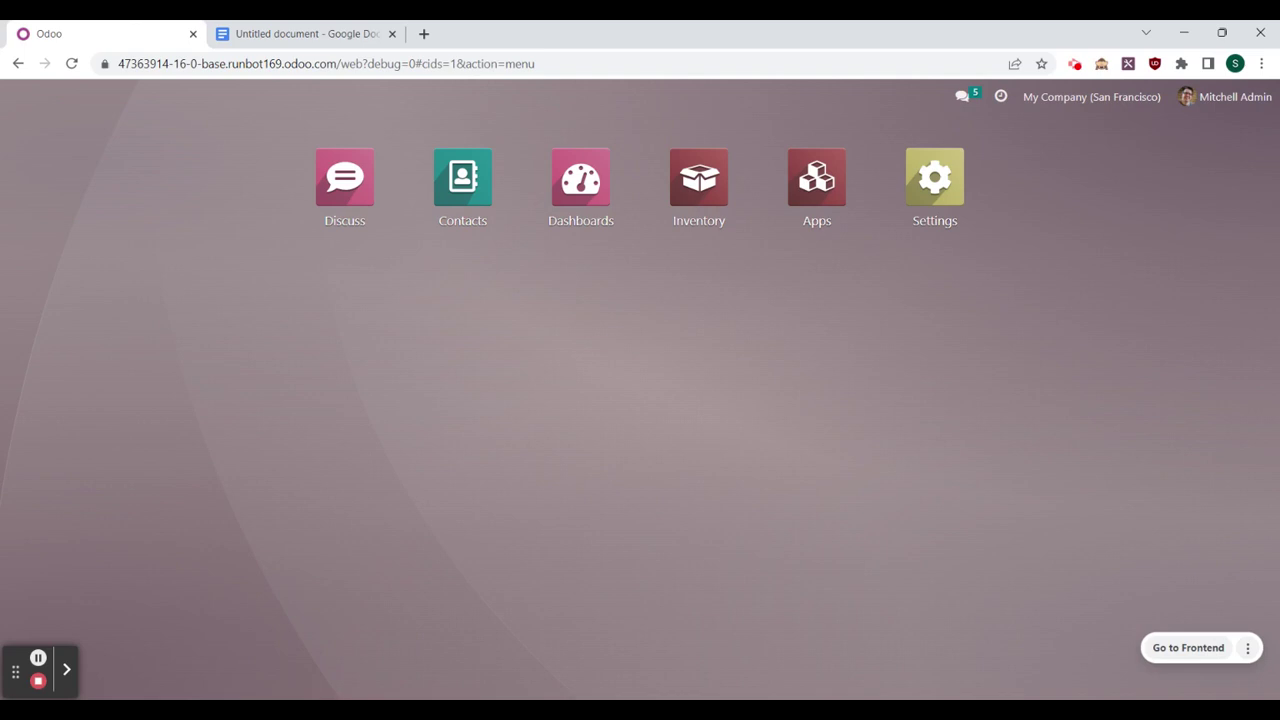
pyautogui.click(722, 186)
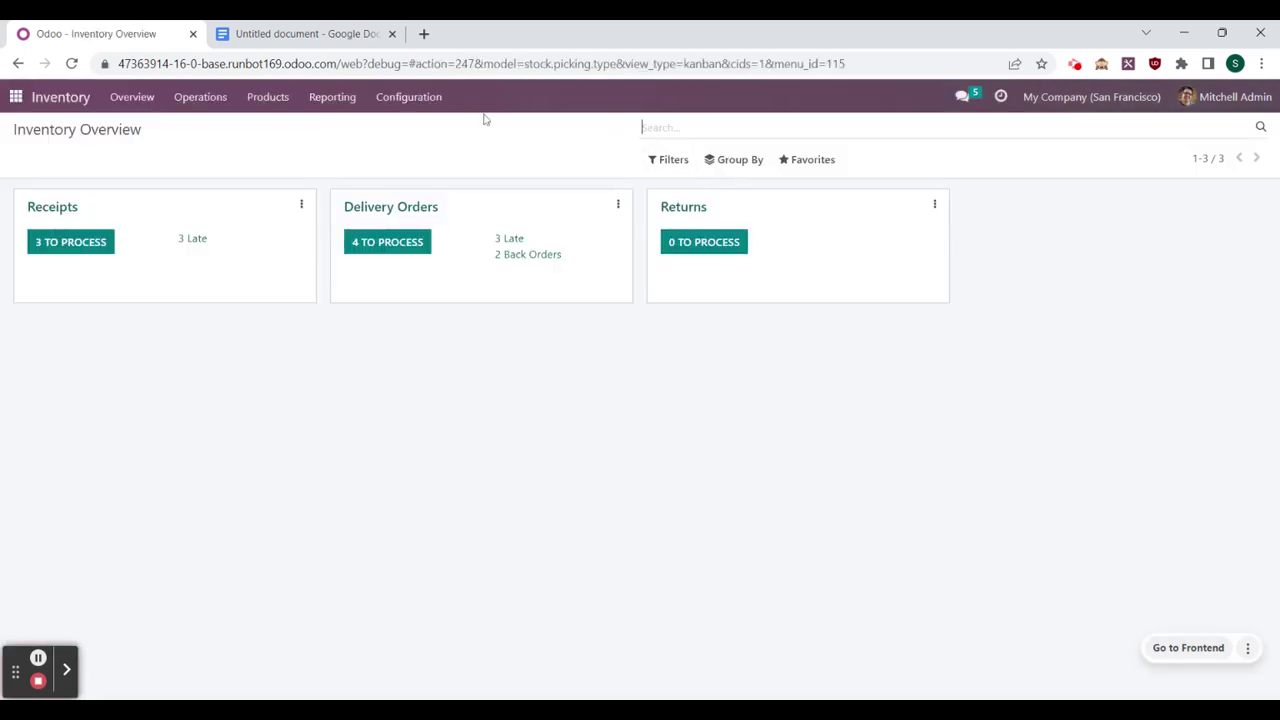
pyautogui.click(431, 100)
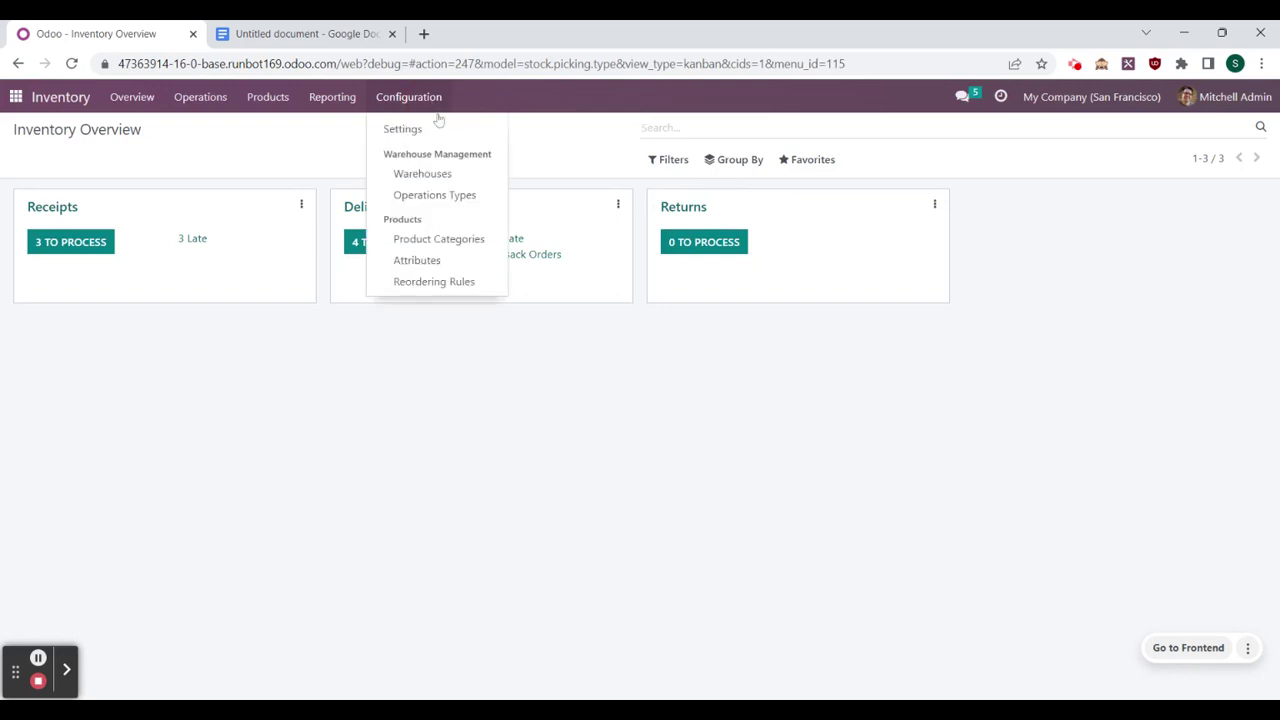
pyautogui.click(445, 135)
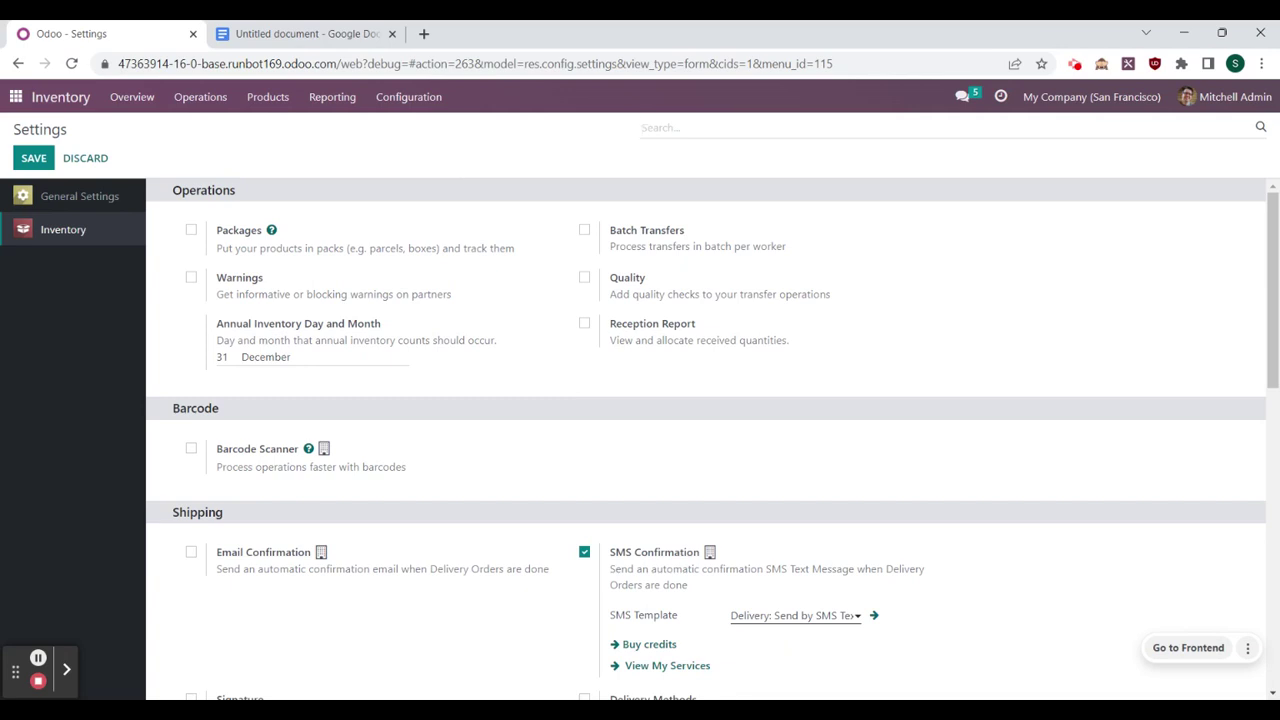
pyautogui.scroll(-4, 490, 228)
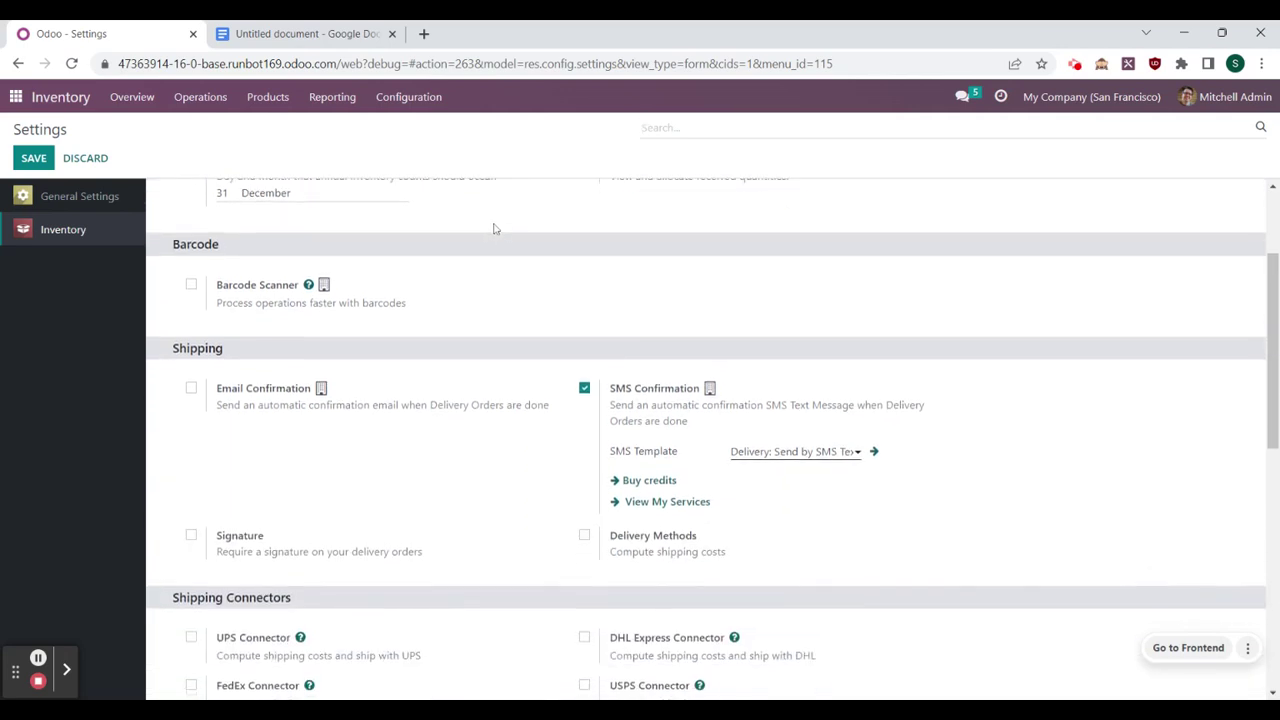
pyautogui.scroll(-4, 500, 237)
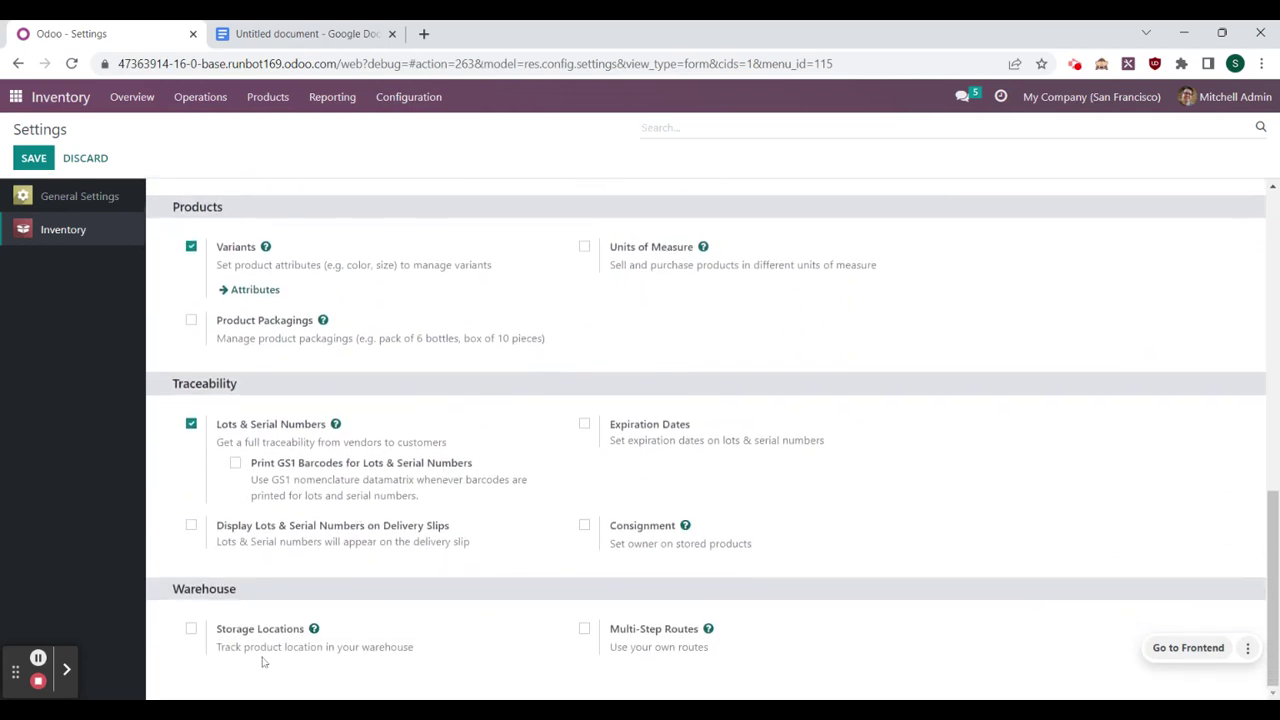
pyautogui.click(192, 630)
pyautogui.click(33, 158)
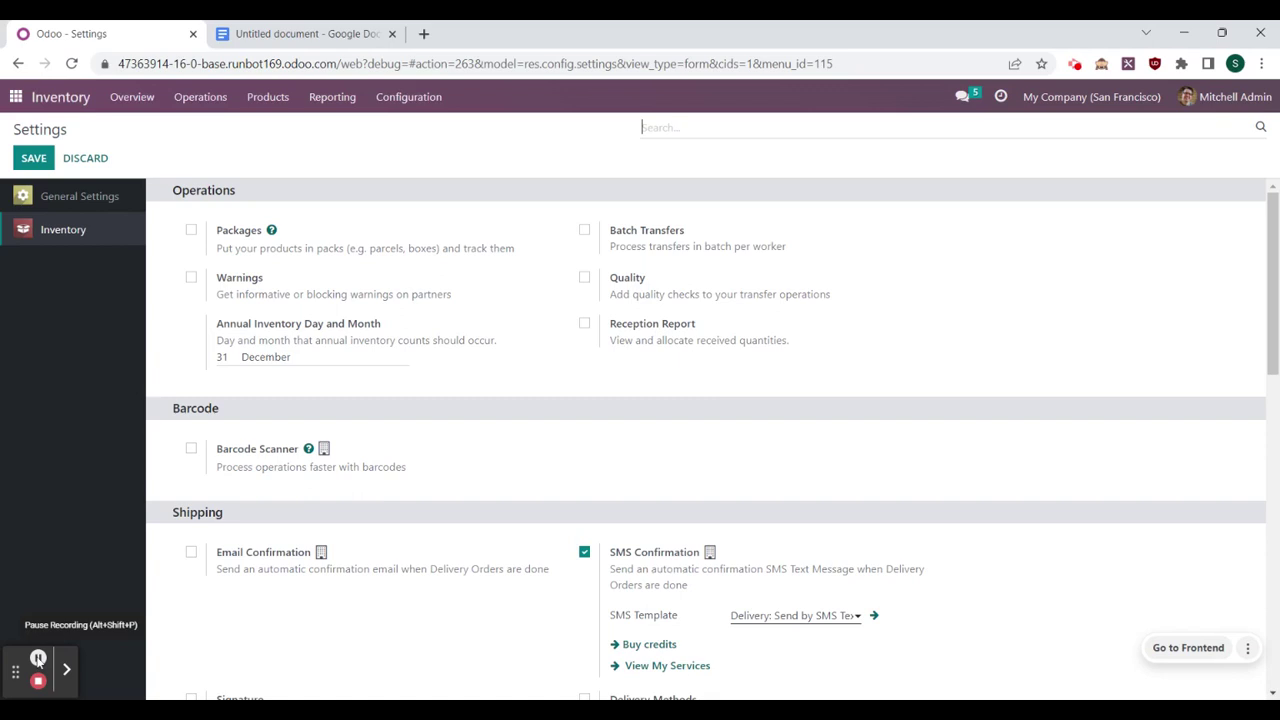
pyautogui.click(39, 658)
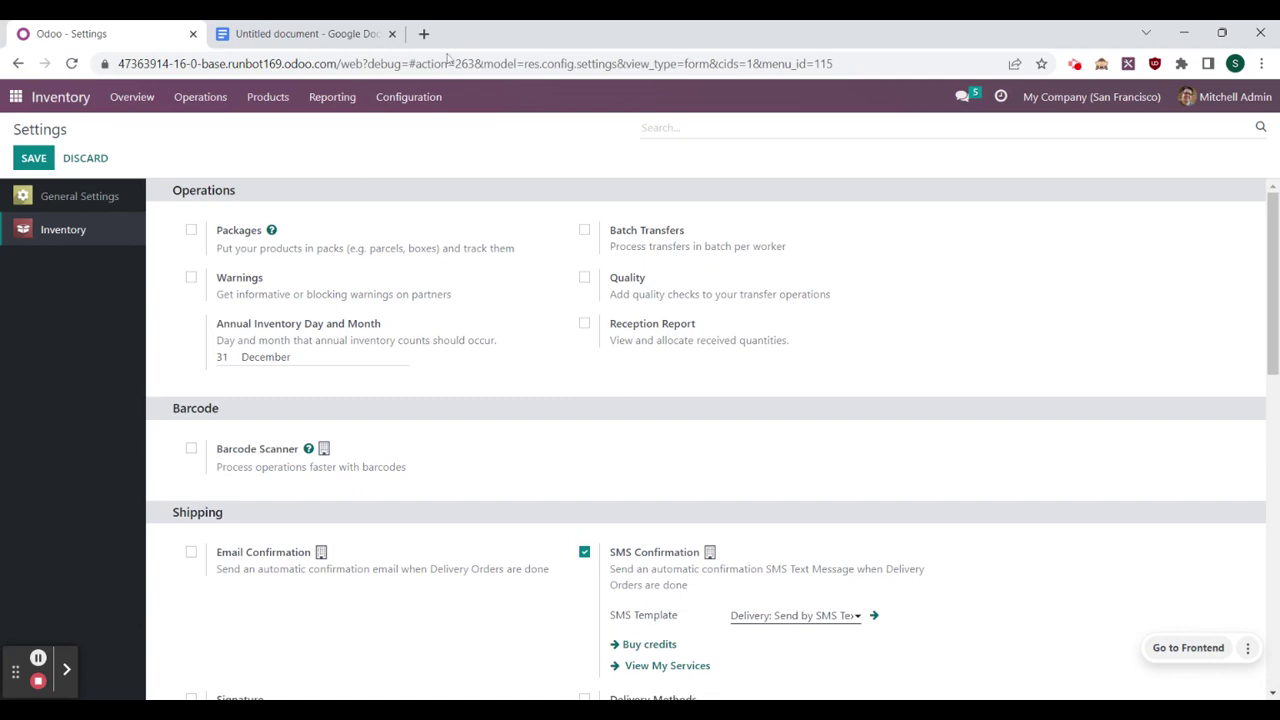
# Step: Add an operation type named RMA with type Delivery and sequence prefix RMA, and disable creating new lots/serial numbers
pyautogui.click(437, 98)
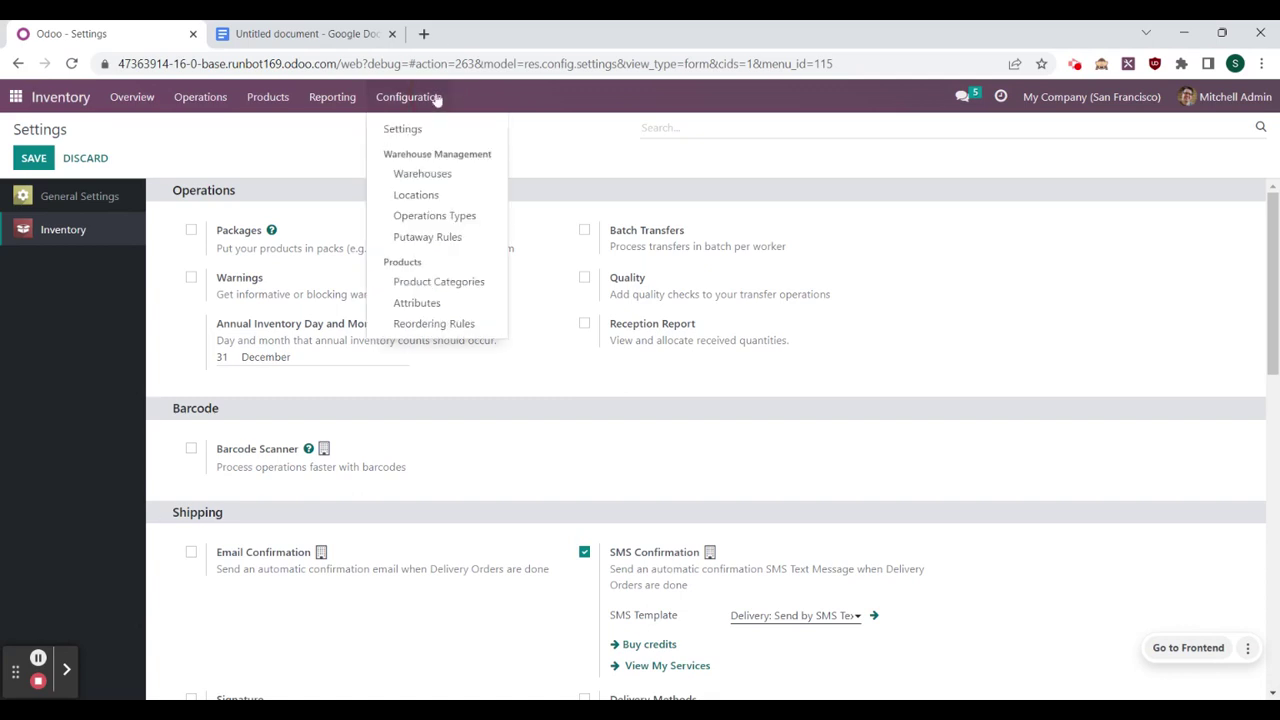
pyautogui.click(447, 216)
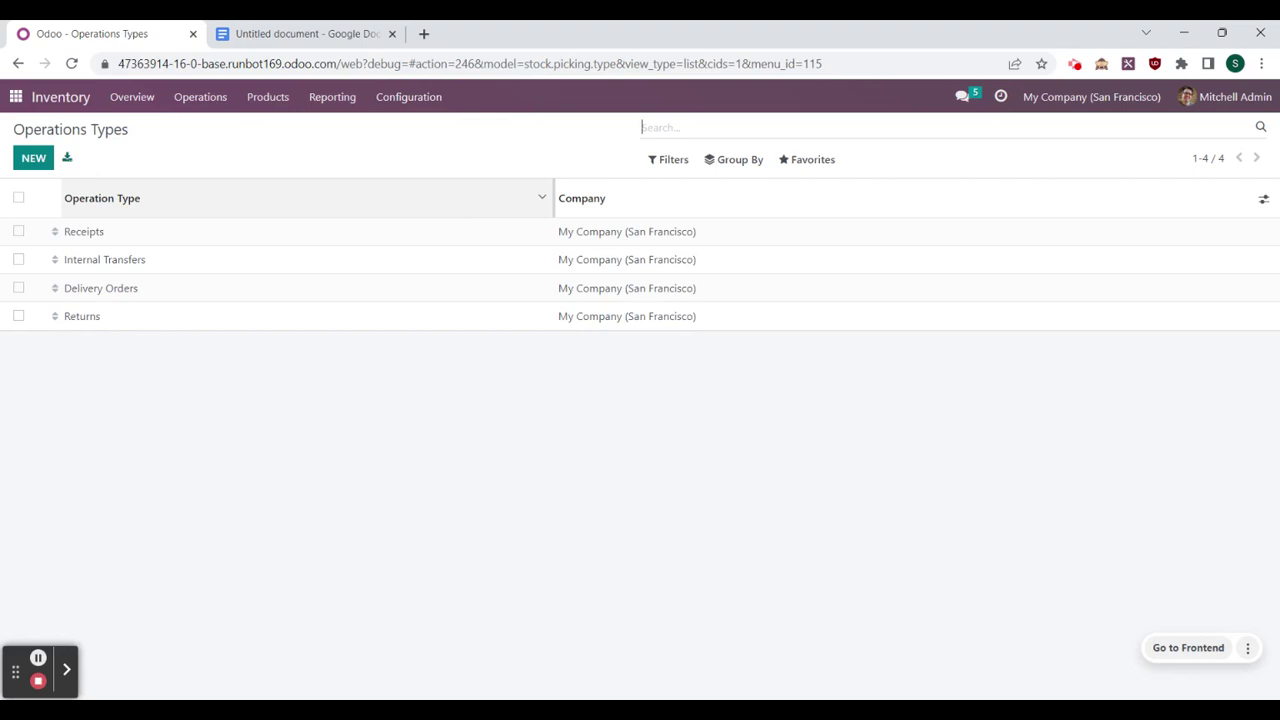
pyautogui.click(34, 159)
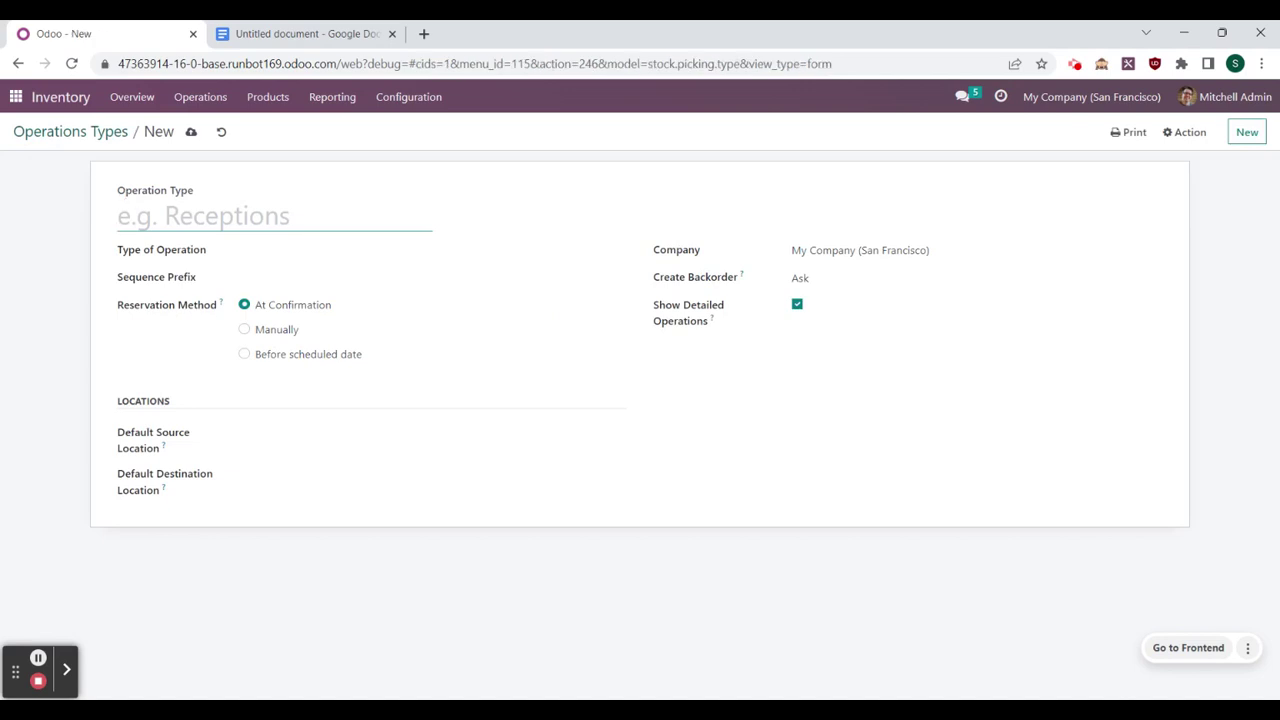
pyautogui.write('r')
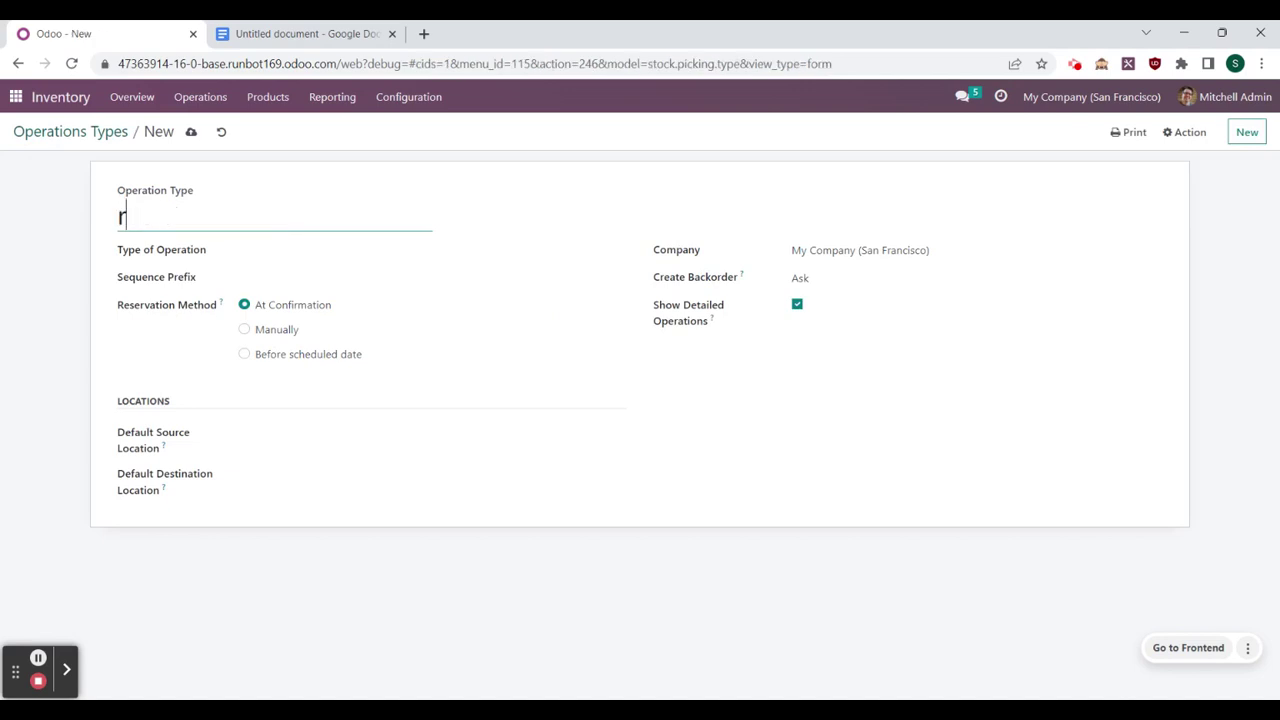
pyautogui.press('BackSpace')
pyautogui.write('RMA')
pyautogui.click(281, 256)
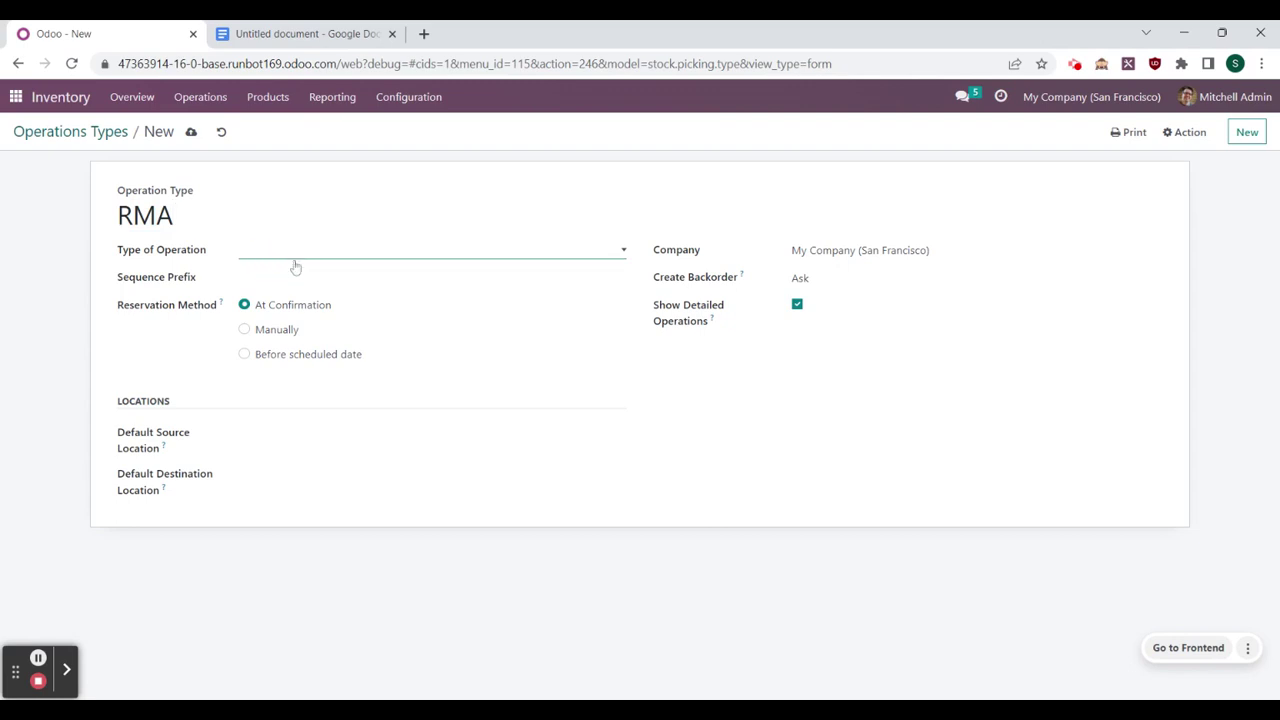
pyautogui.press('Tab')
pyautogui.write('RMA')
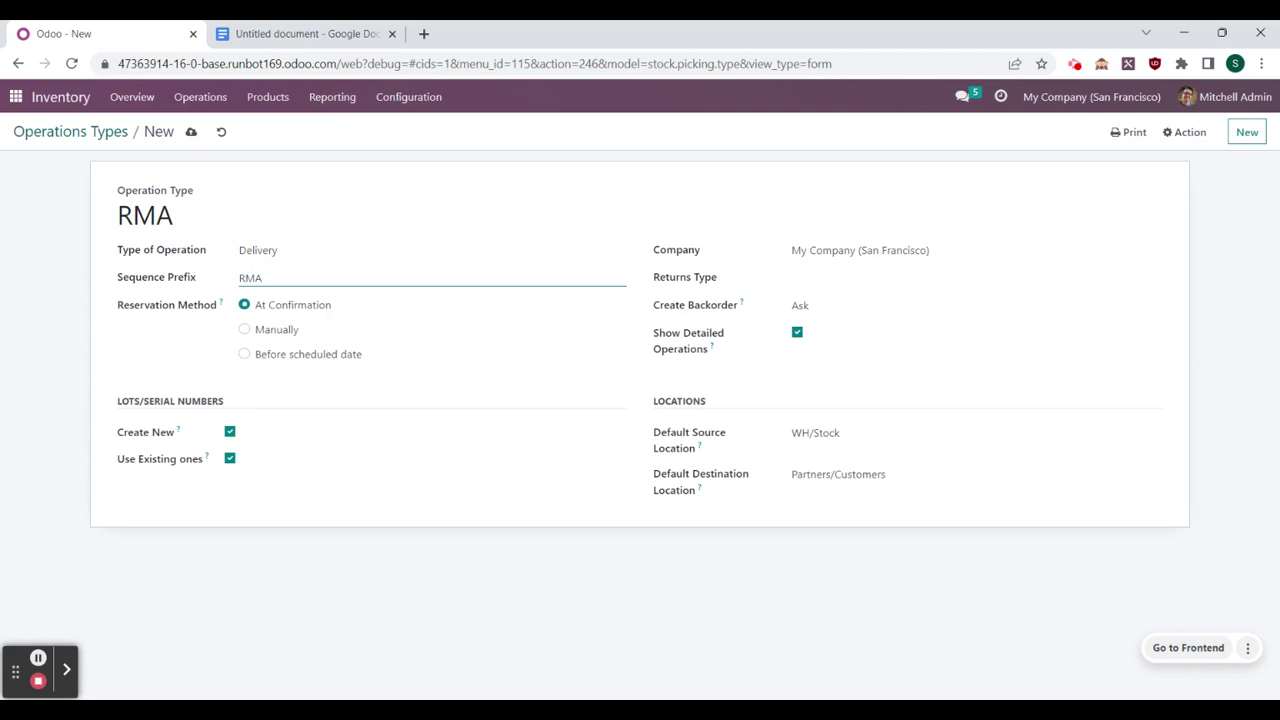
pyautogui.click(230, 431)
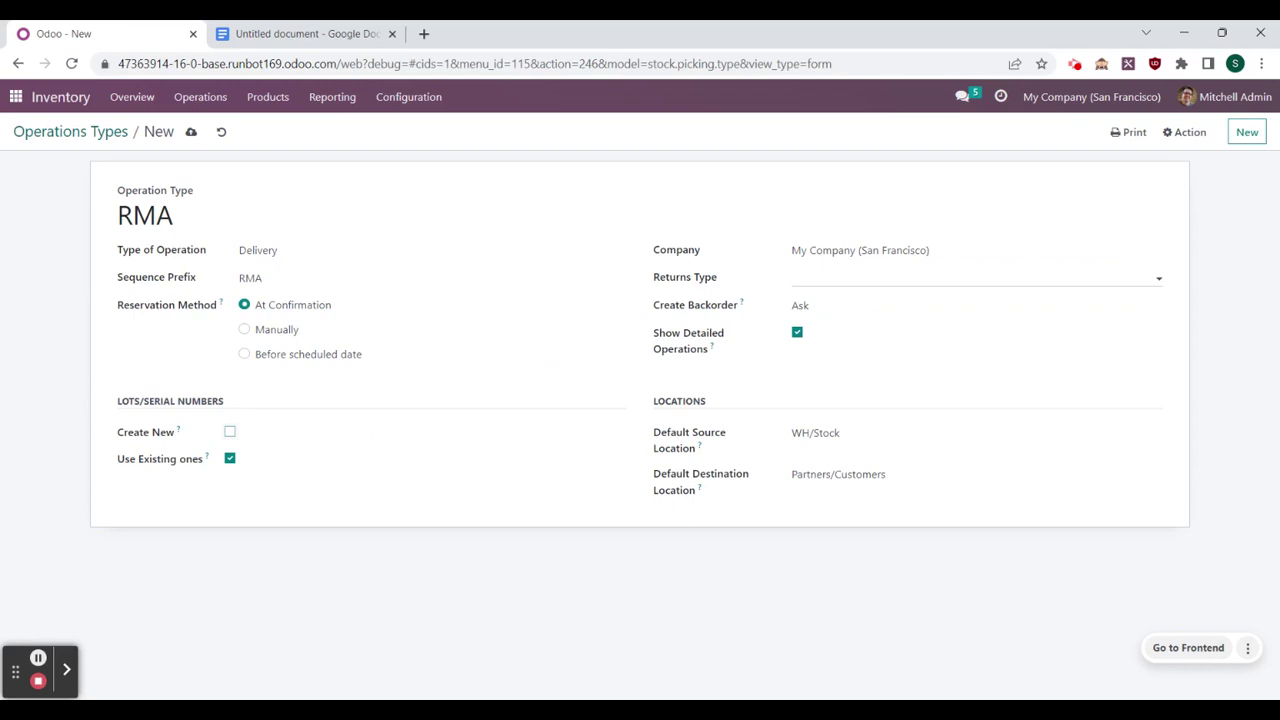
# Step: Start creating a new returns type named RMA Return for the RMA operation type
pyautogui.click(792, 278)
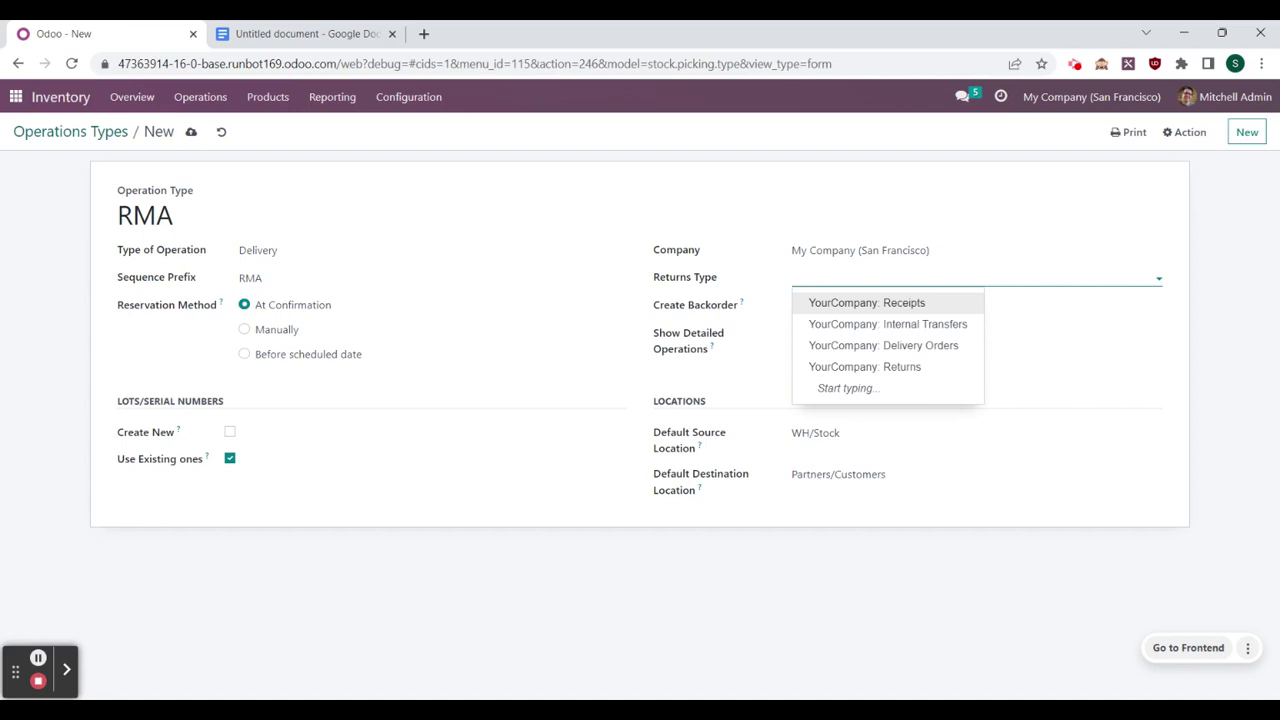
pyautogui.write('RMA Re')
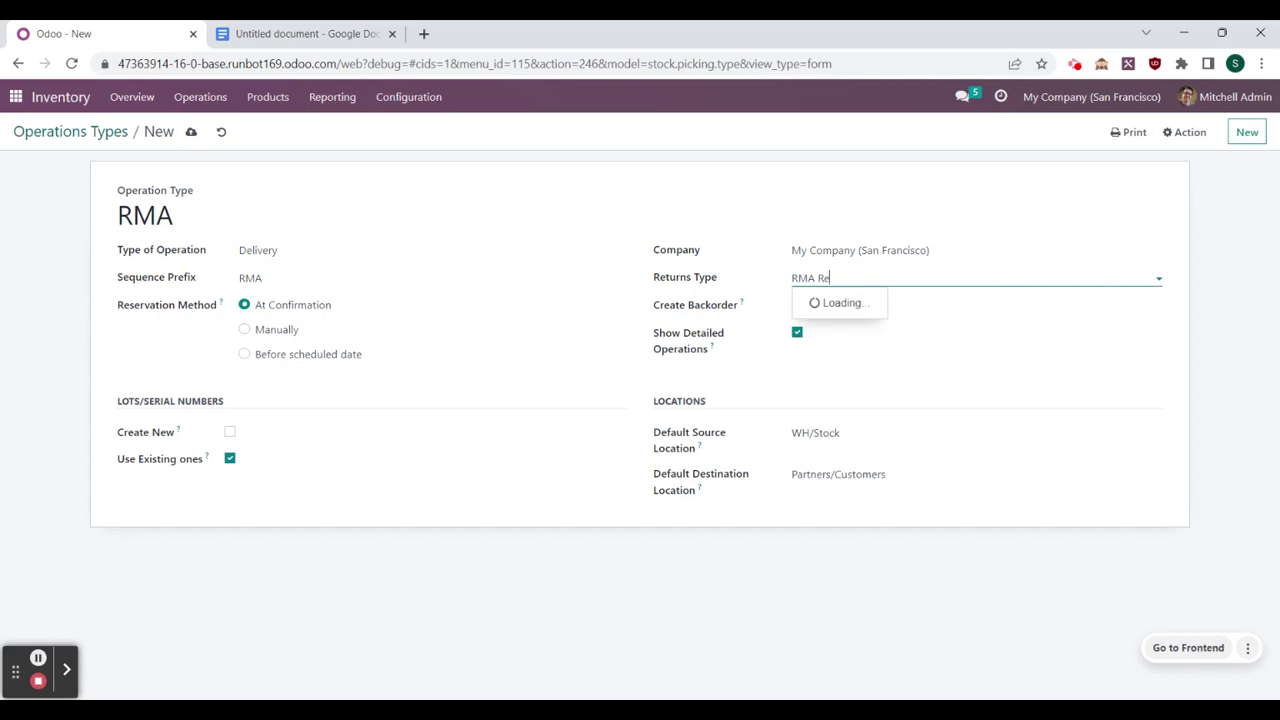
pyautogui.write('turn')
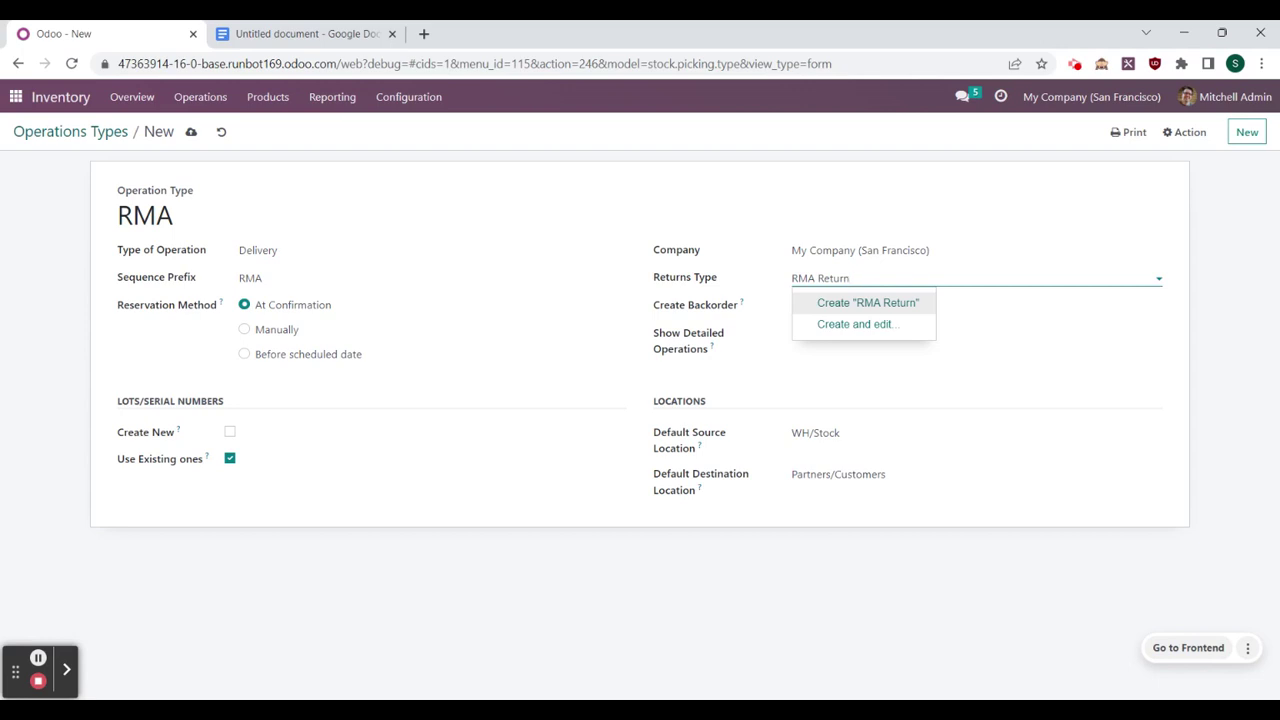
pyautogui.click(884, 325)
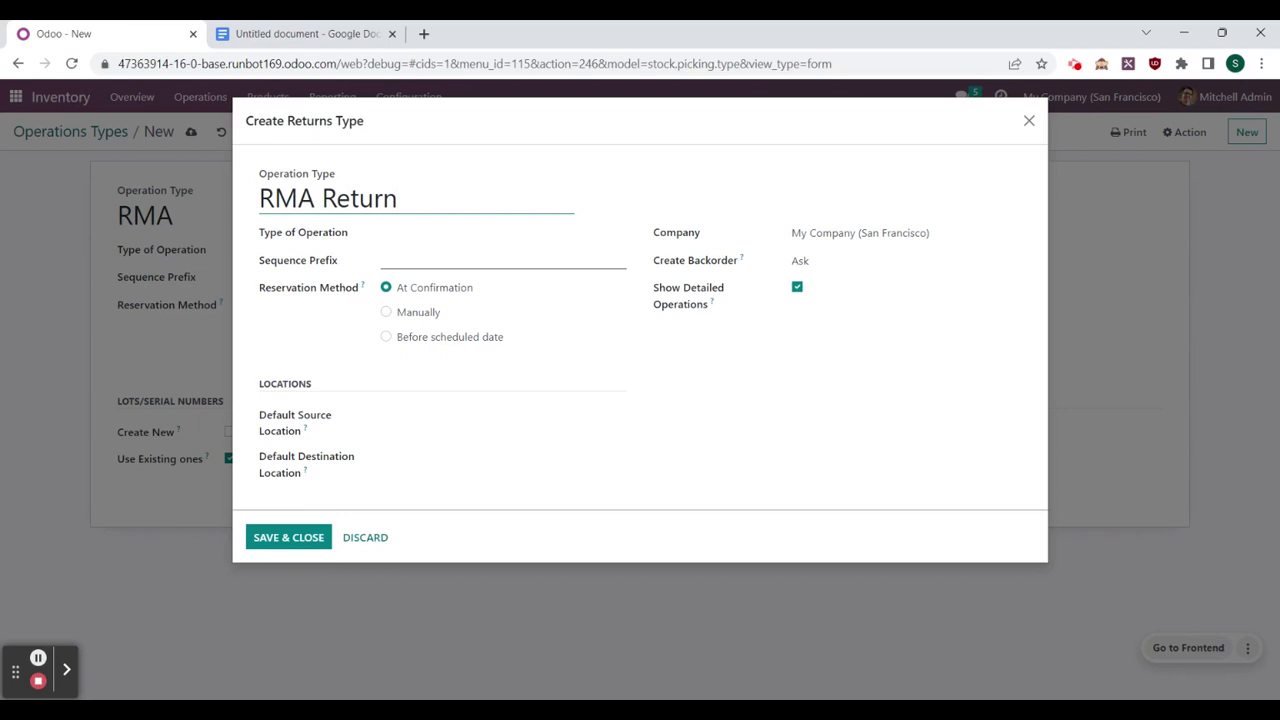
# Step: Configure RMA Return as a Receipt with prefix RMAR and no new lot/serial creation, and save both operation types
pyautogui.click(476, 239)
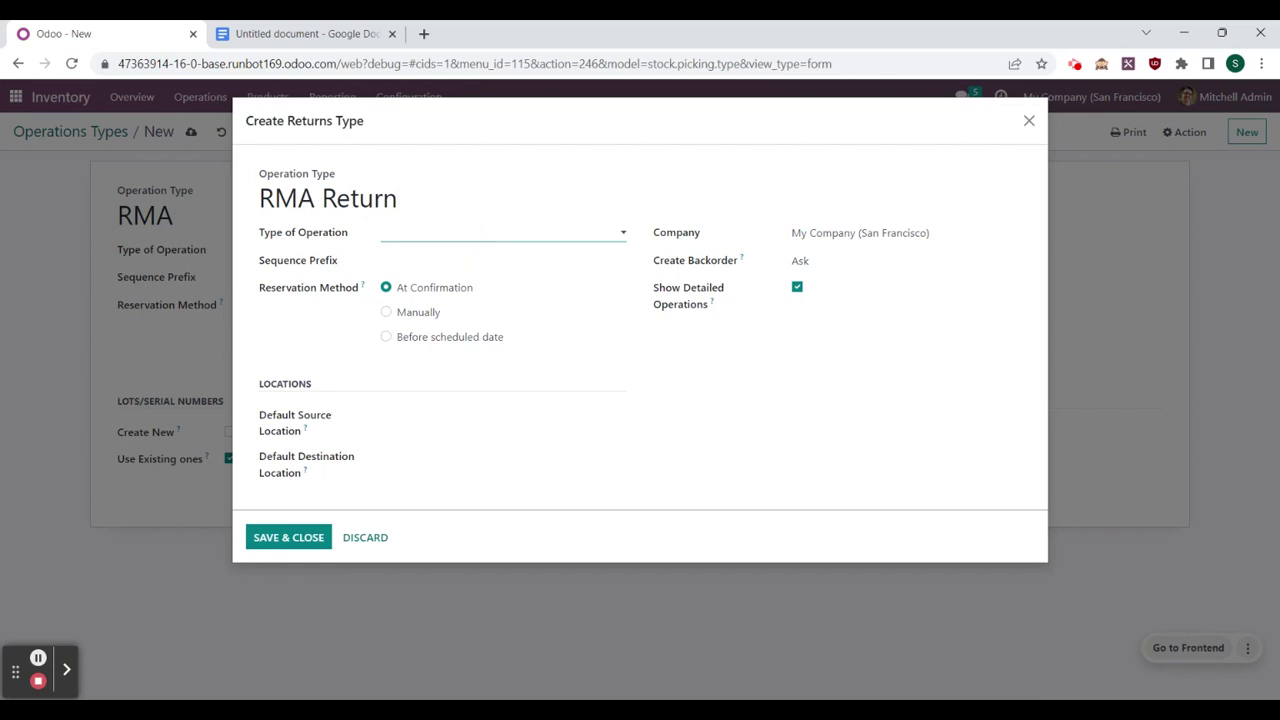
pyautogui.click(466, 252)
pyautogui.write('RMAR')
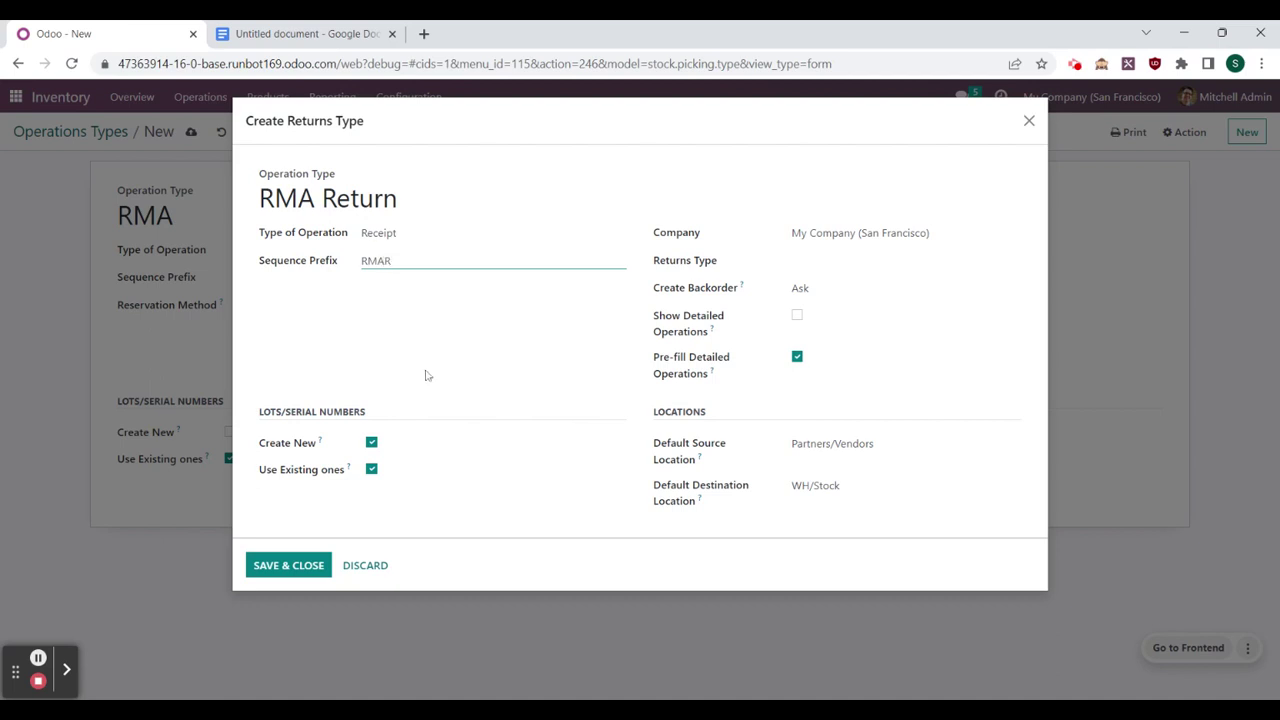
pyautogui.click(372, 444)
pyautogui.click(888, 260)
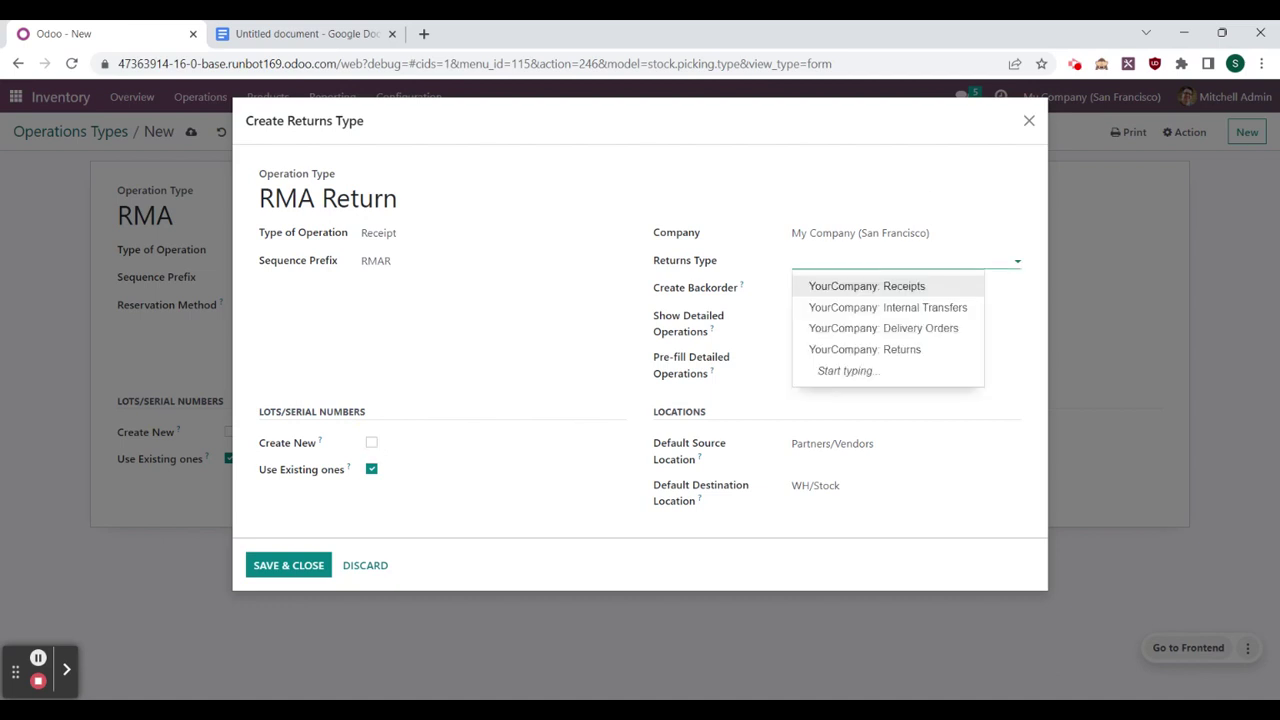
pyautogui.write('R')
pyautogui.press('BackSpace')
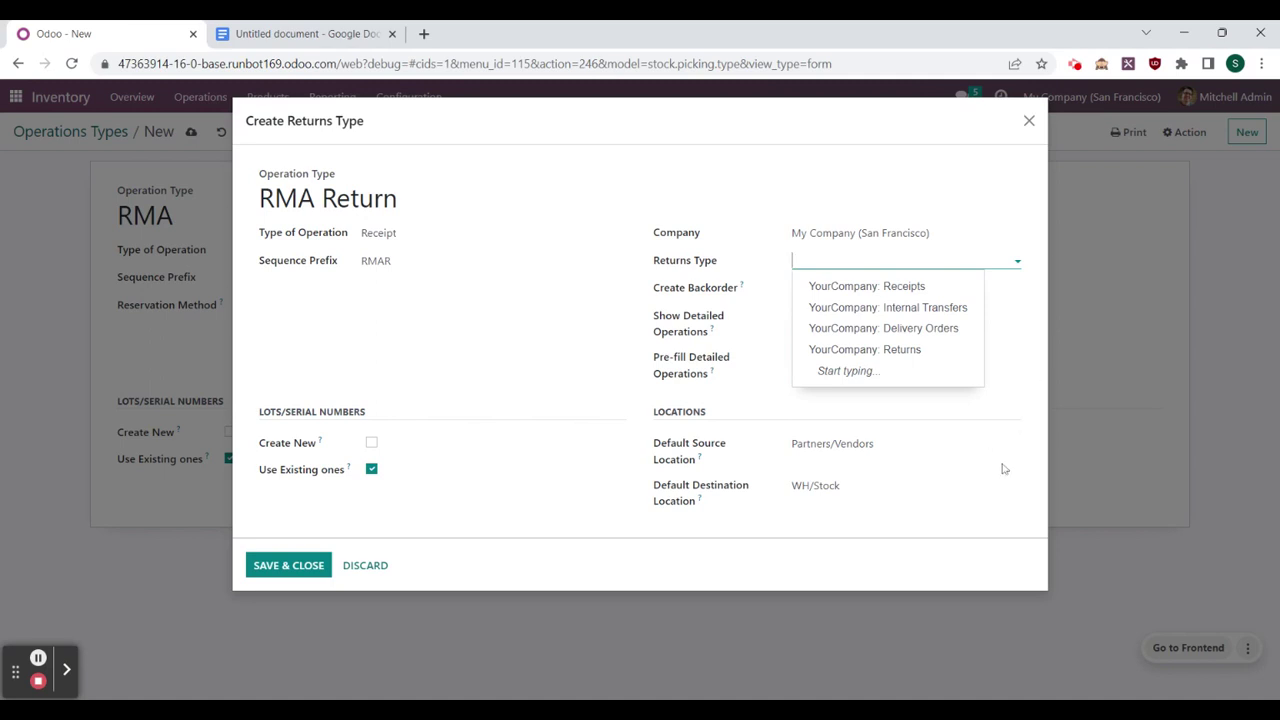
pyautogui.click(313, 570)
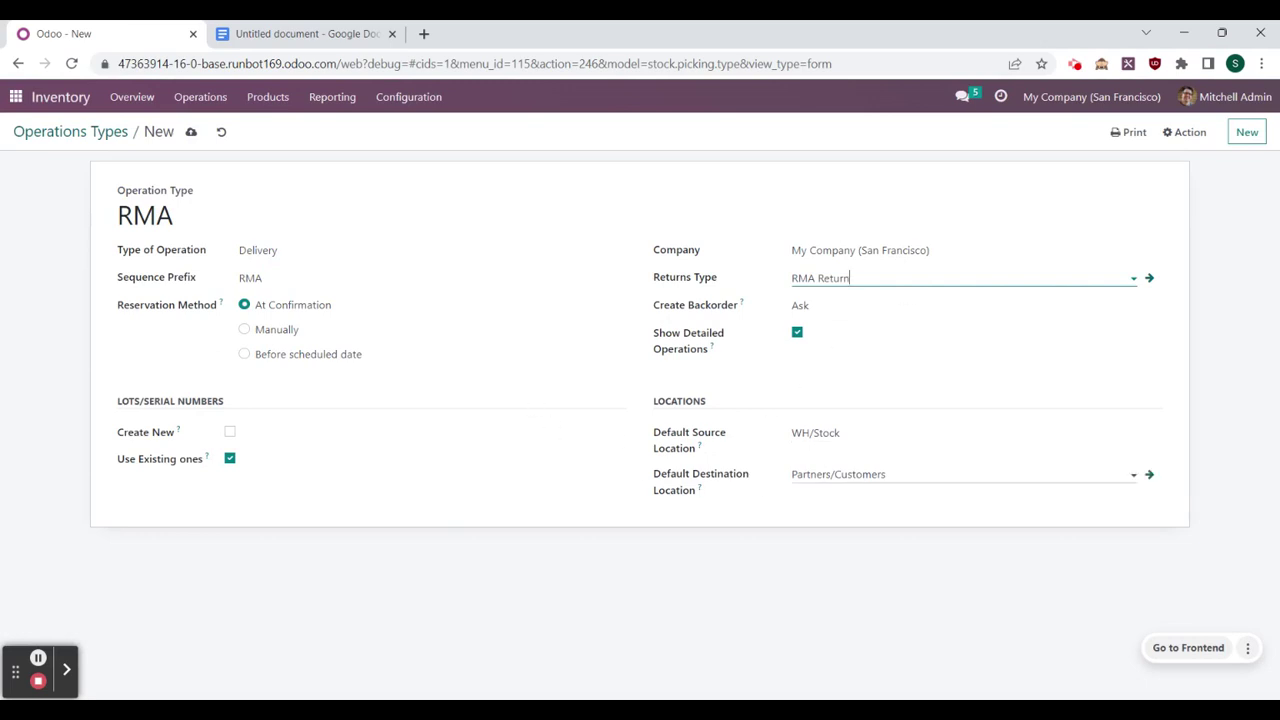
pyautogui.click(191, 133)
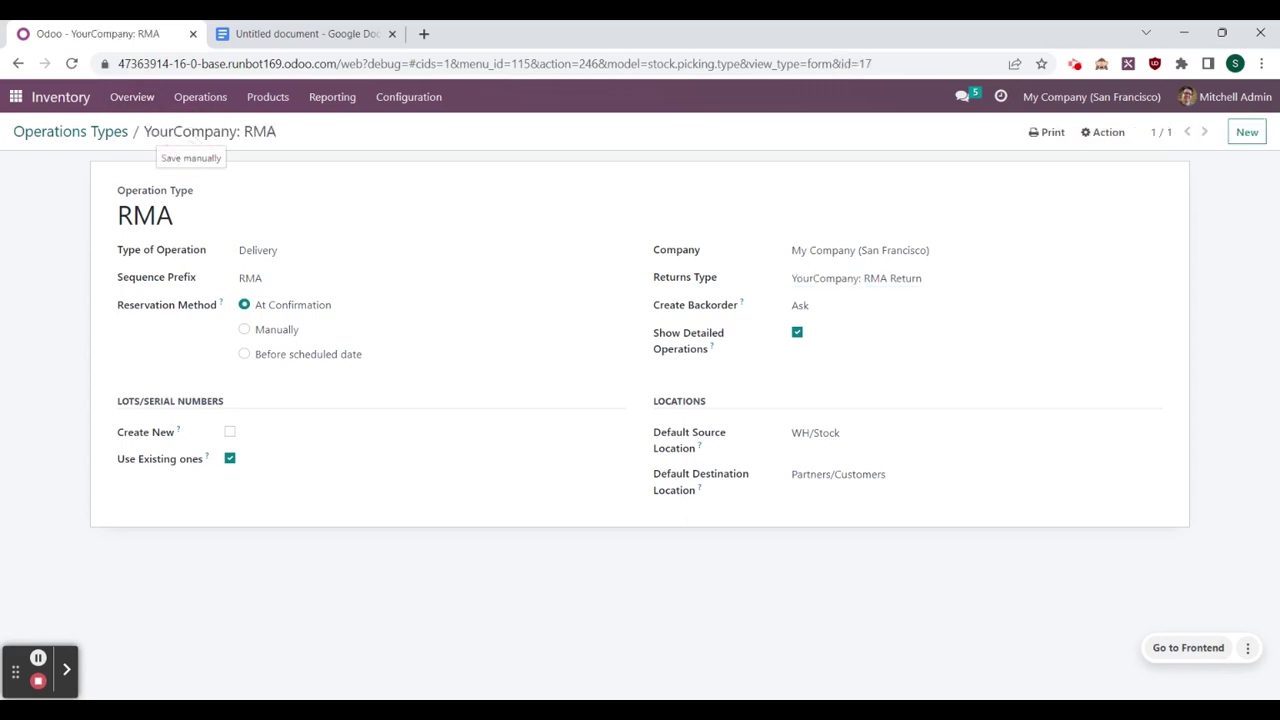
# Step: Start a new inventory location named RMA
pyautogui.click(62, 97)
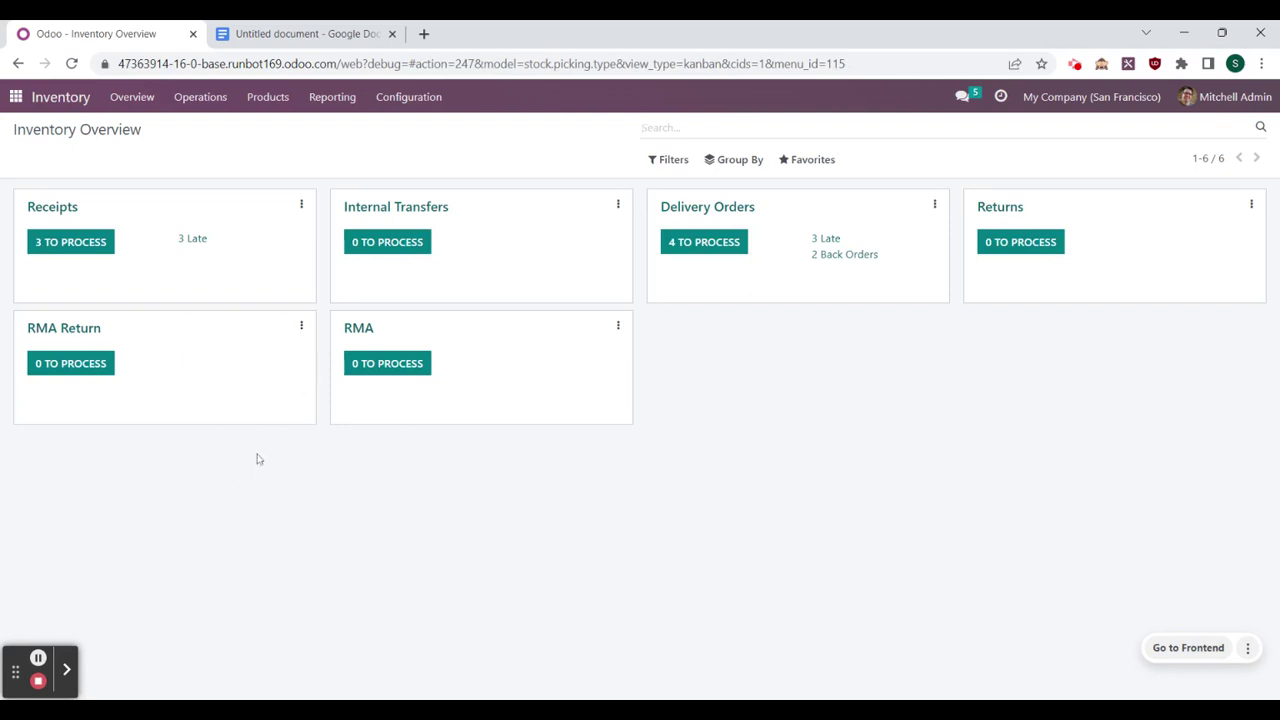
pyautogui.click(423, 100)
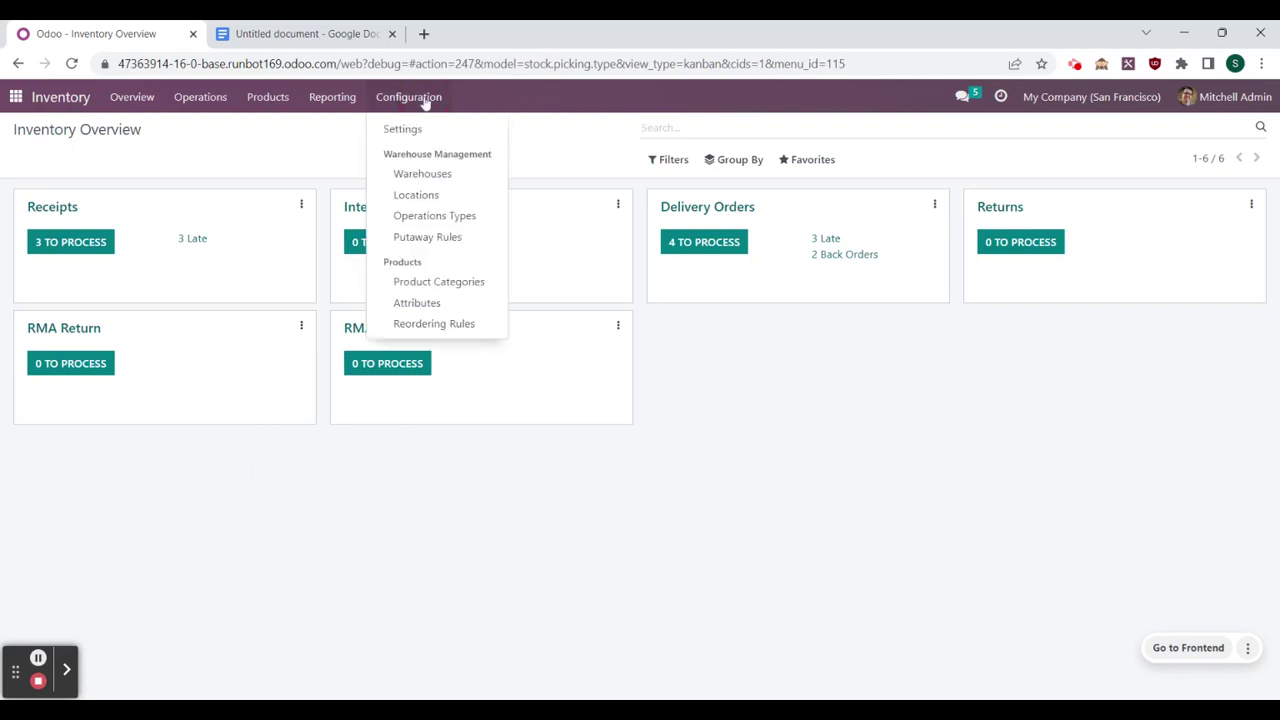
pyautogui.click(441, 194)
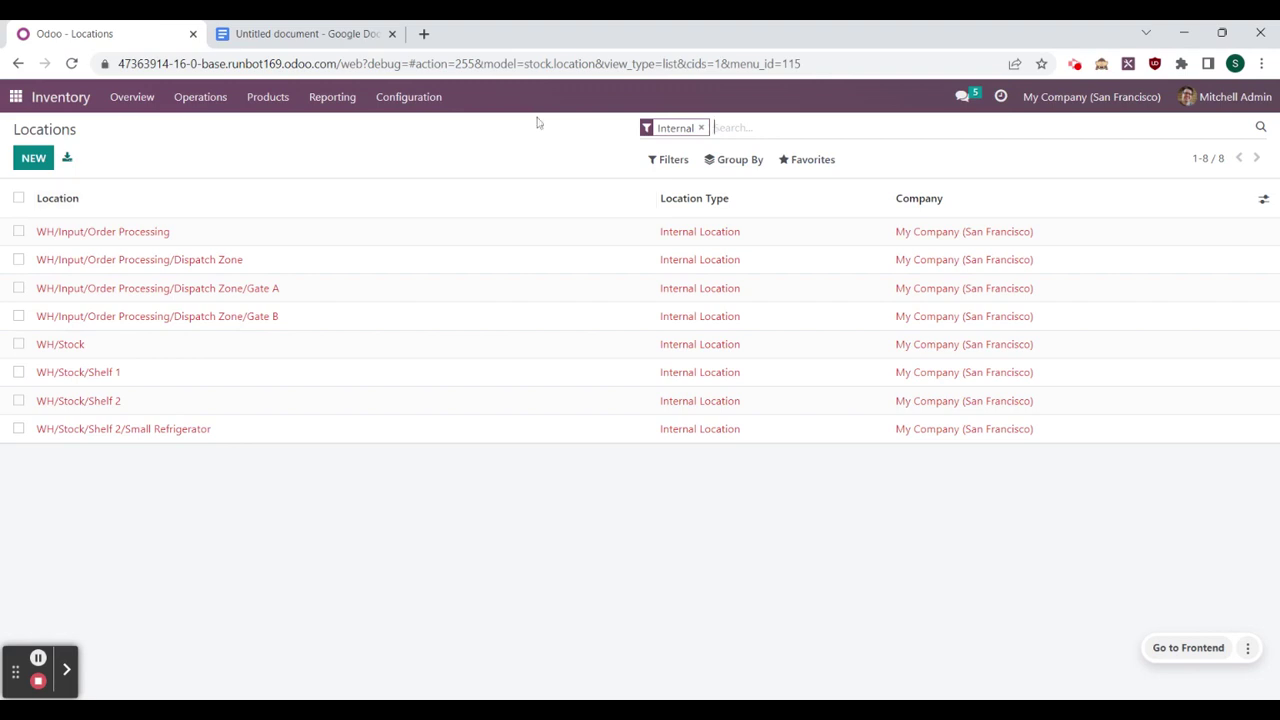
pyautogui.click(33, 158)
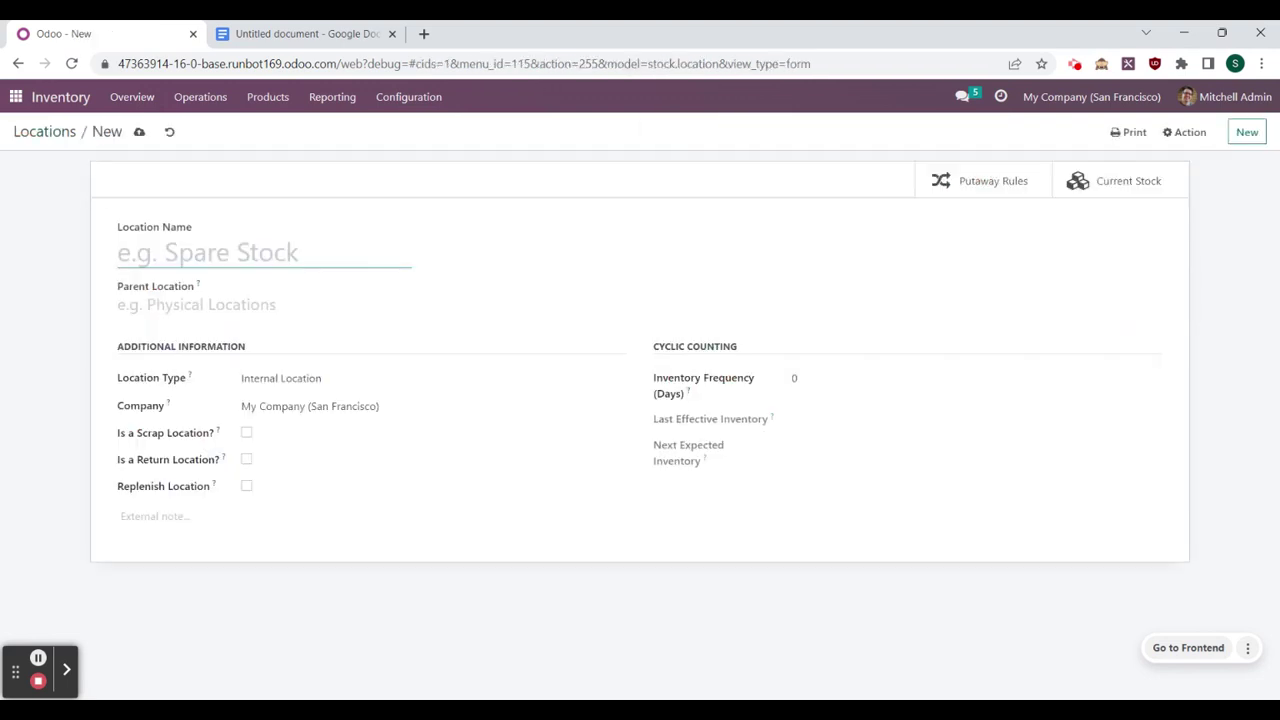
pyautogui.write('RMA')
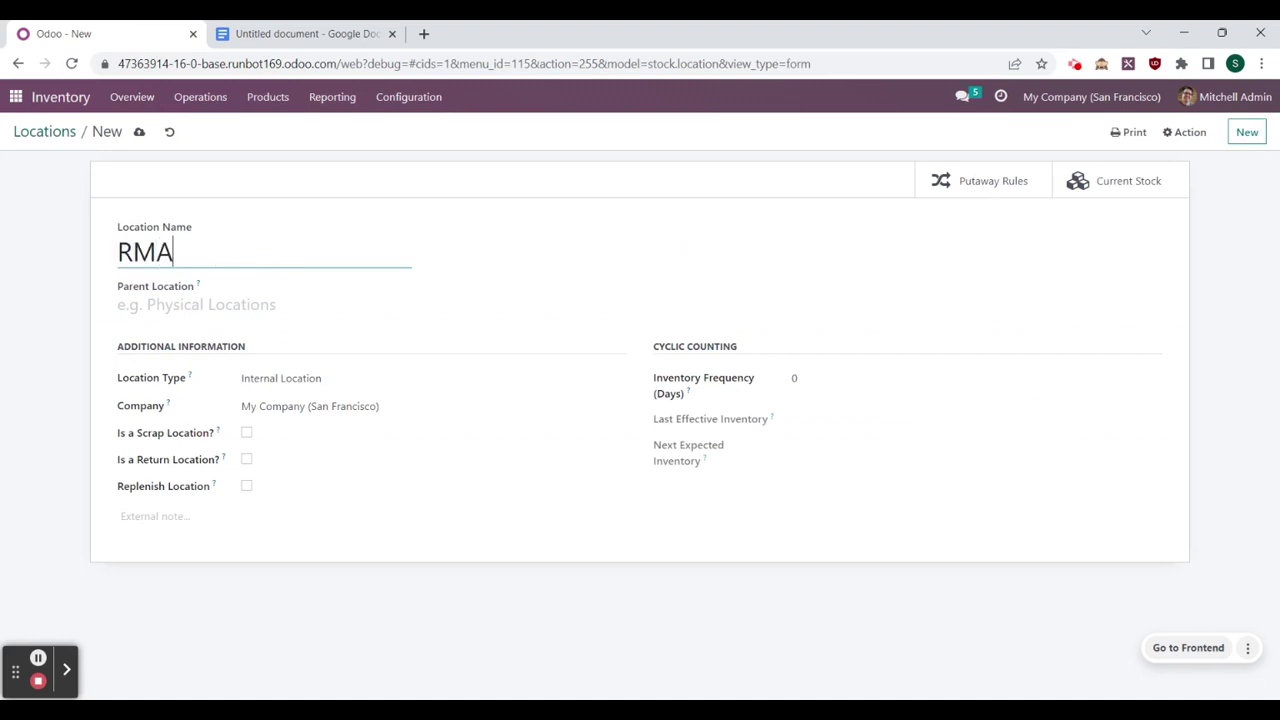
# Step: Set the RMA location's parent to Partners/Vendors and its location type to Vendor Location
pyautogui.click(232, 304)
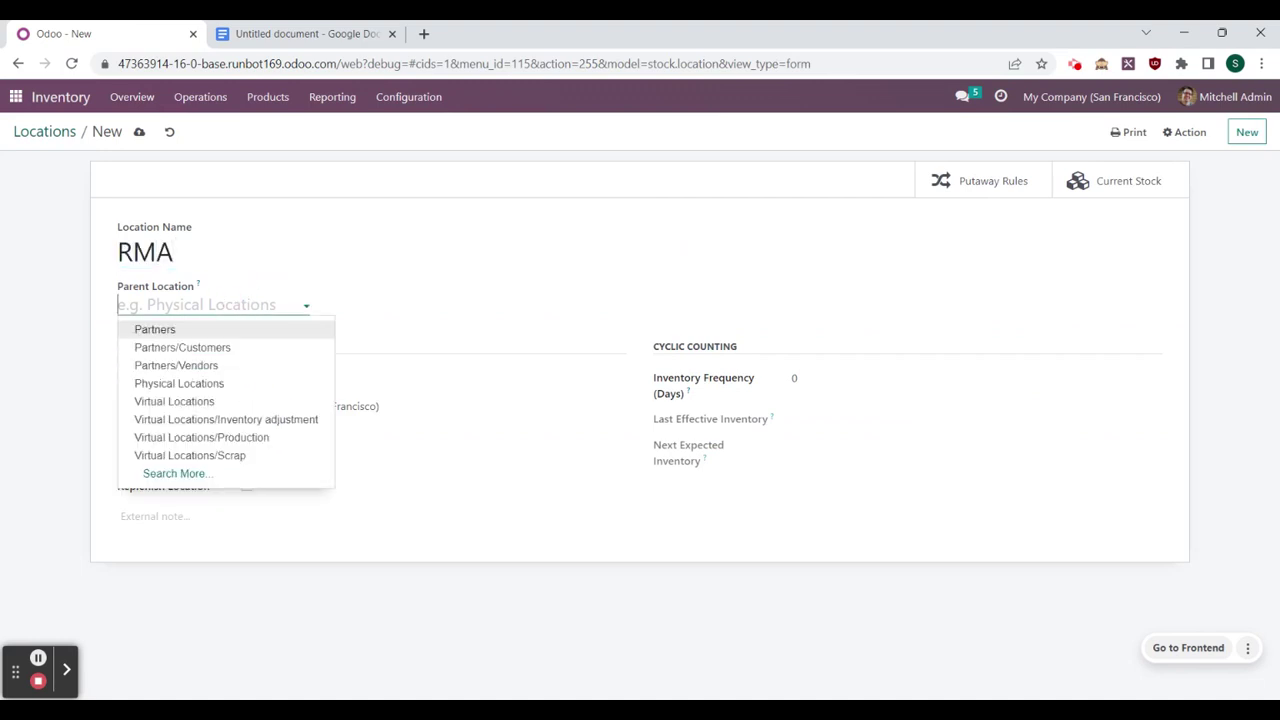
pyautogui.click(254, 365)
pyautogui.click(38, 657)
pyautogui.click(340, 374)
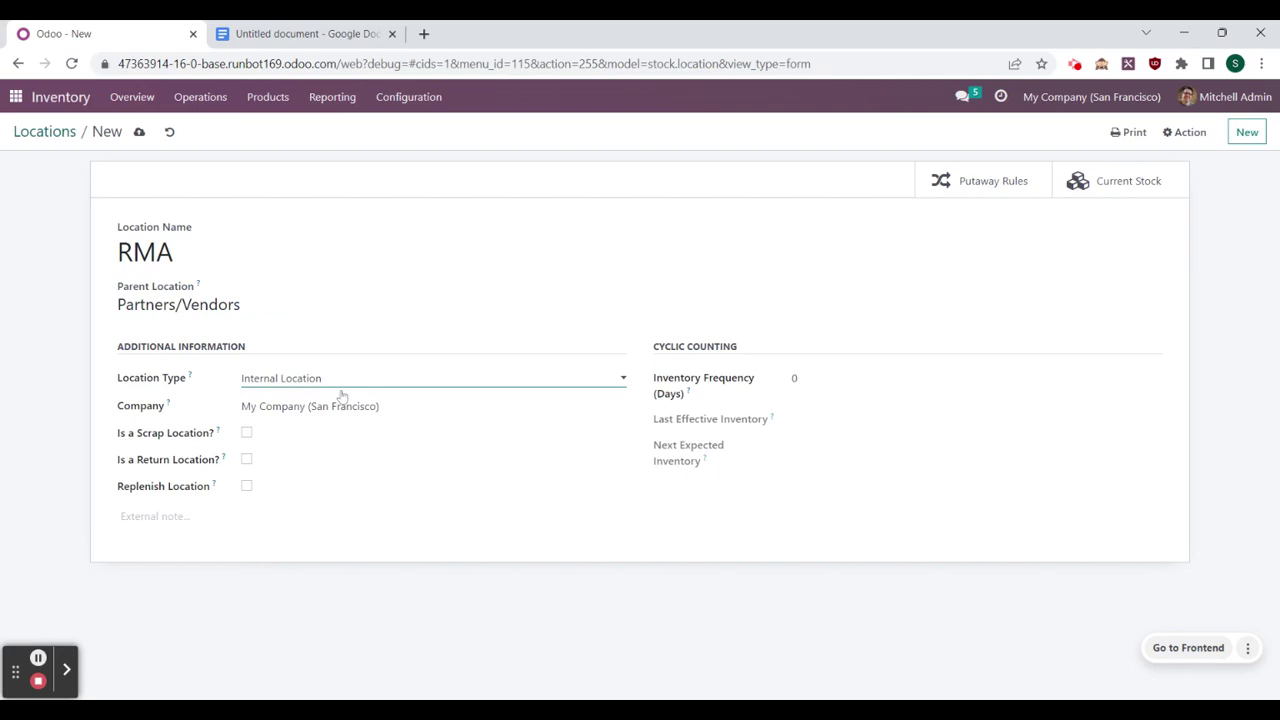
pyautogui.click(357, 406)
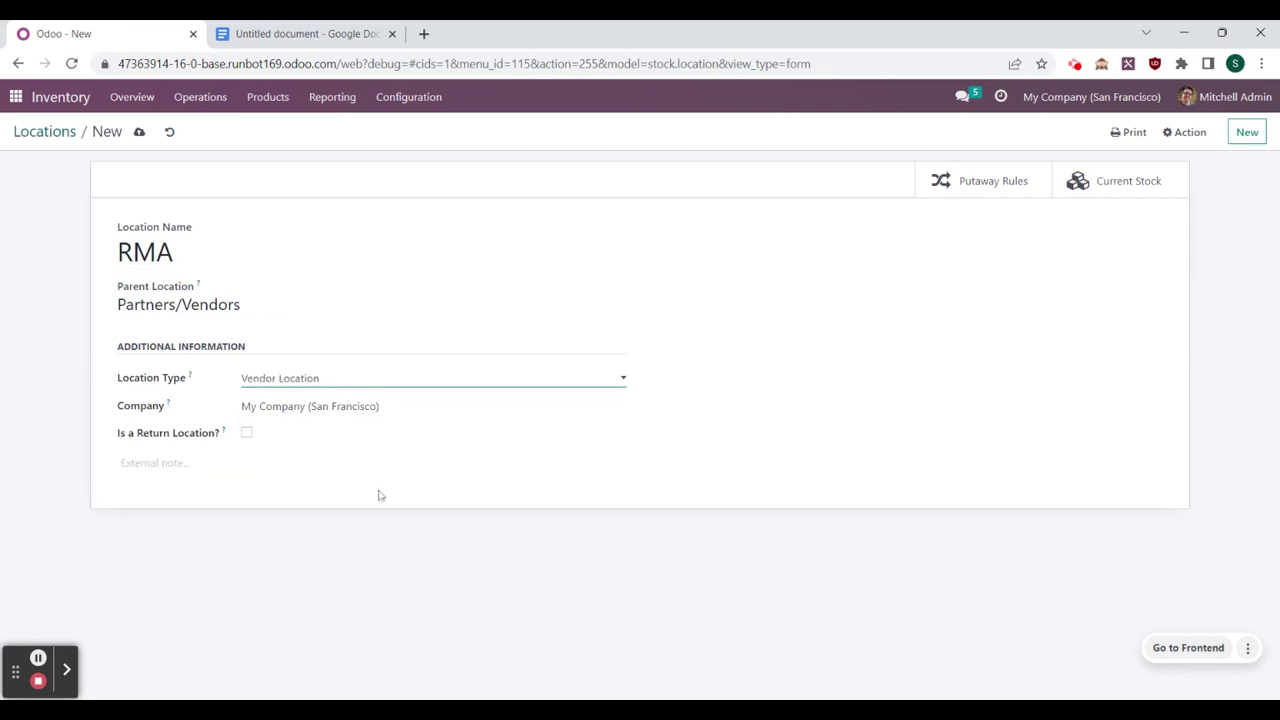
# Step: Save the RMA location and go back to the inventory overview
pyautogui.click(140, 133)
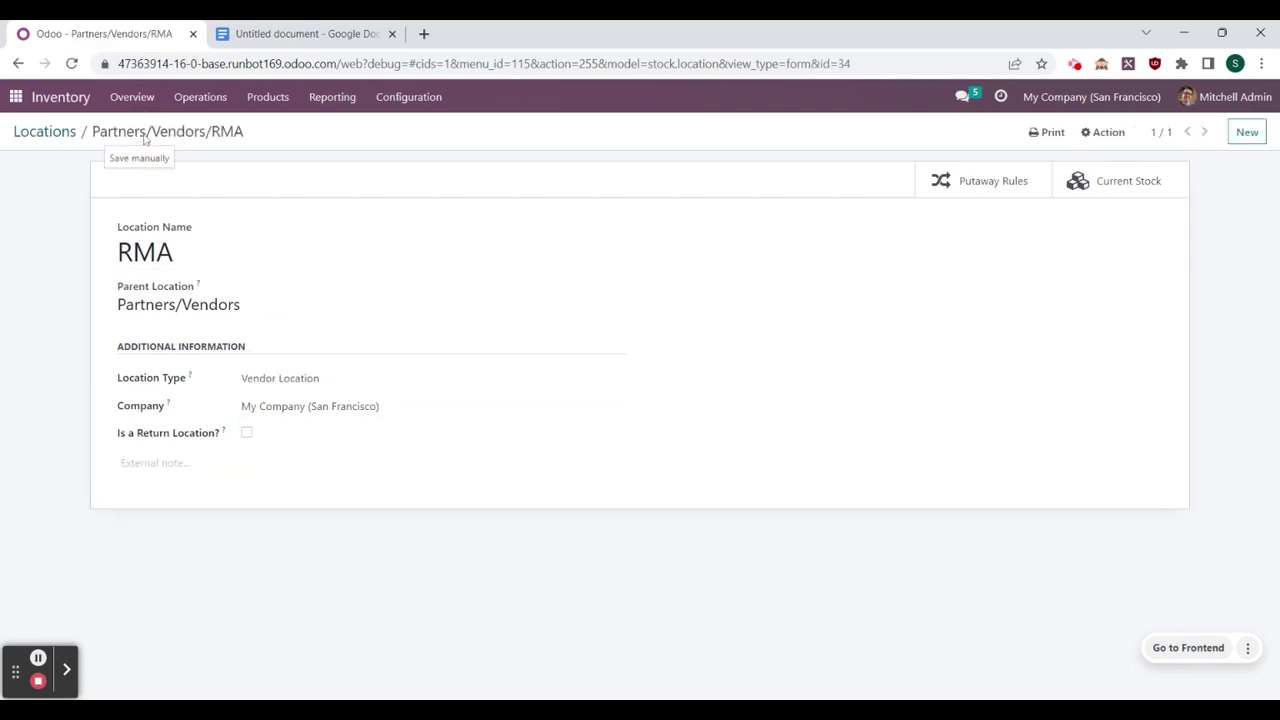
pyautogui.click(58, 134)
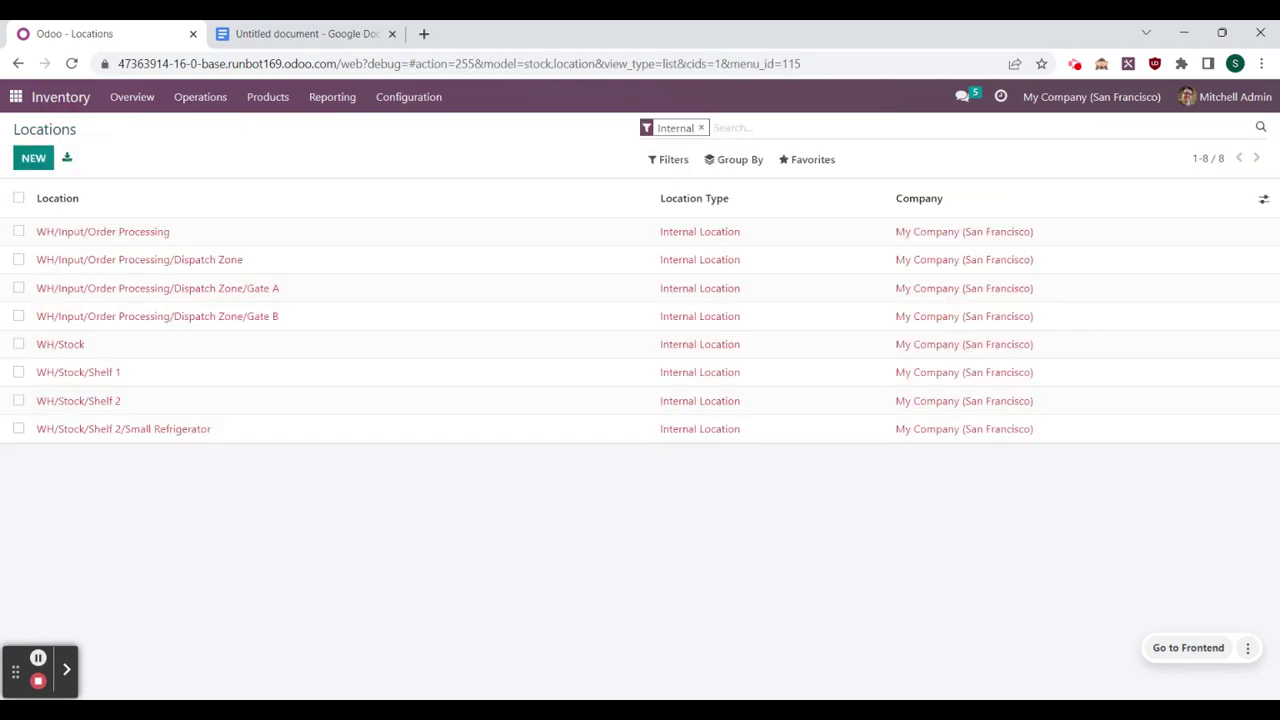
pyautogui.click(401, 104)
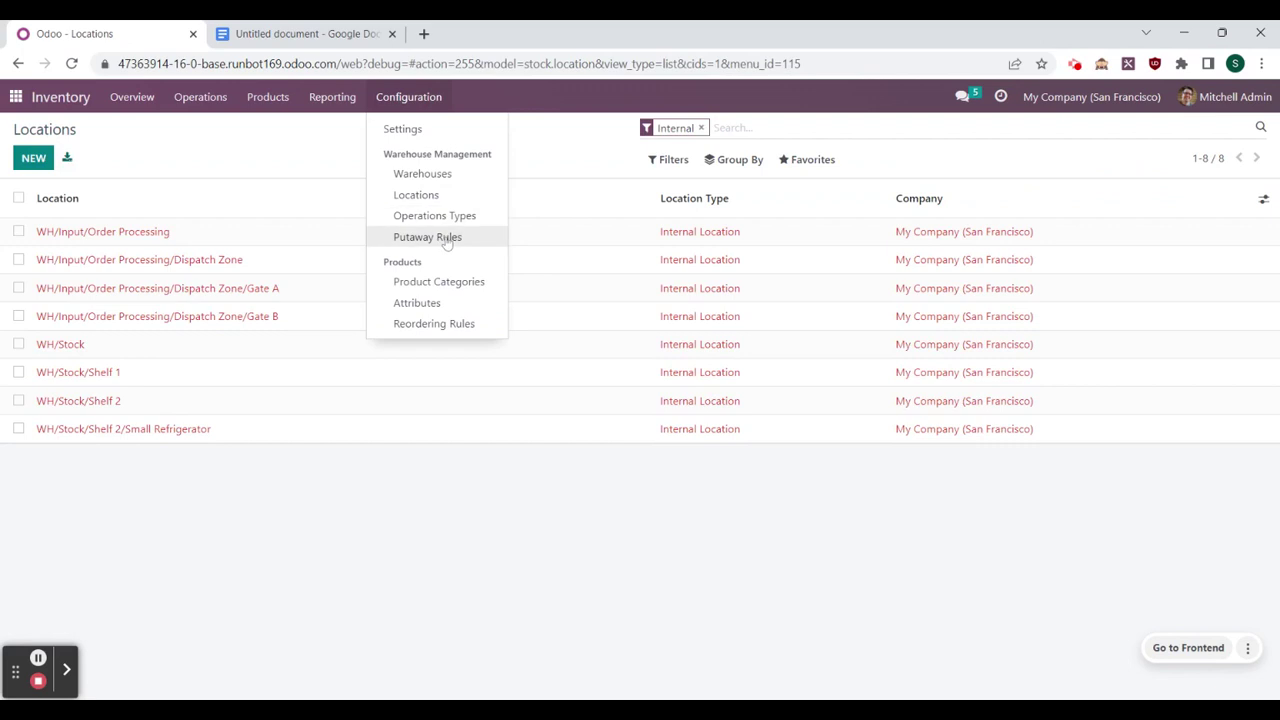
pyautogui.click(78, 102)
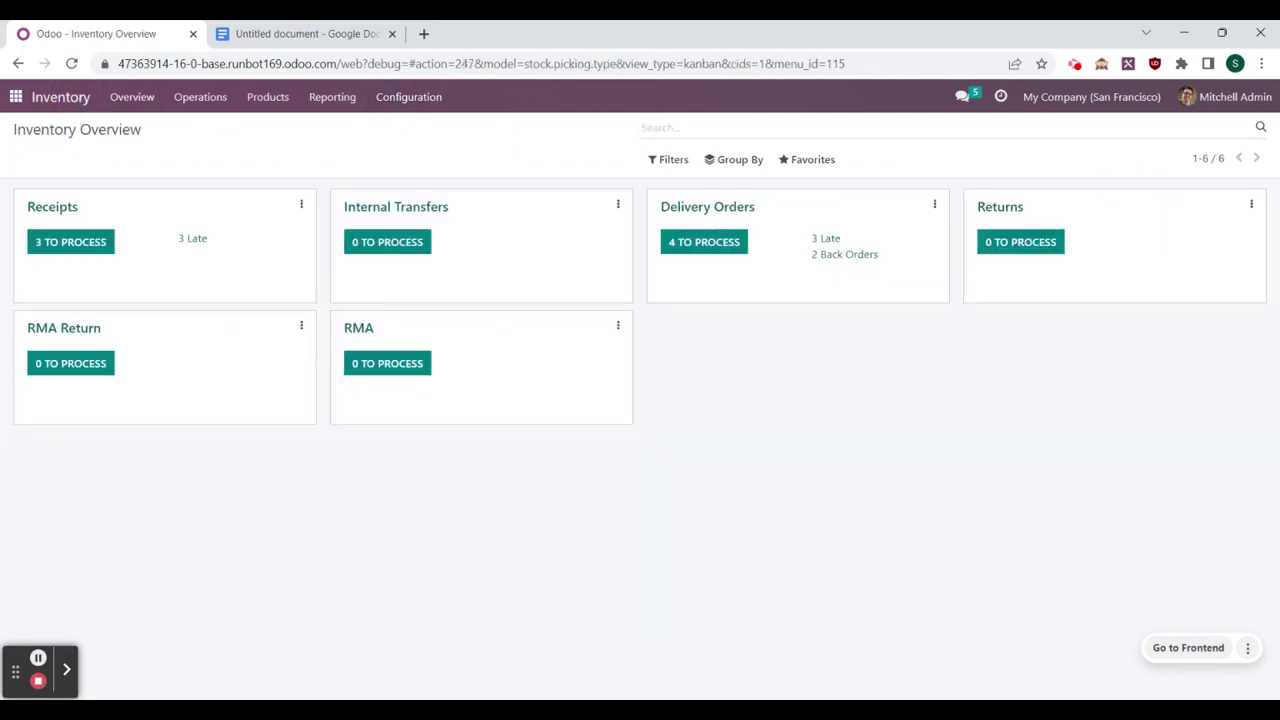
# Step: Set the RMA Return operation type's default source location to Partners/Vendors/RMA, save it, and return to the overview
pyautogui.click(301, 327)
pyautogui.click(362, 497)
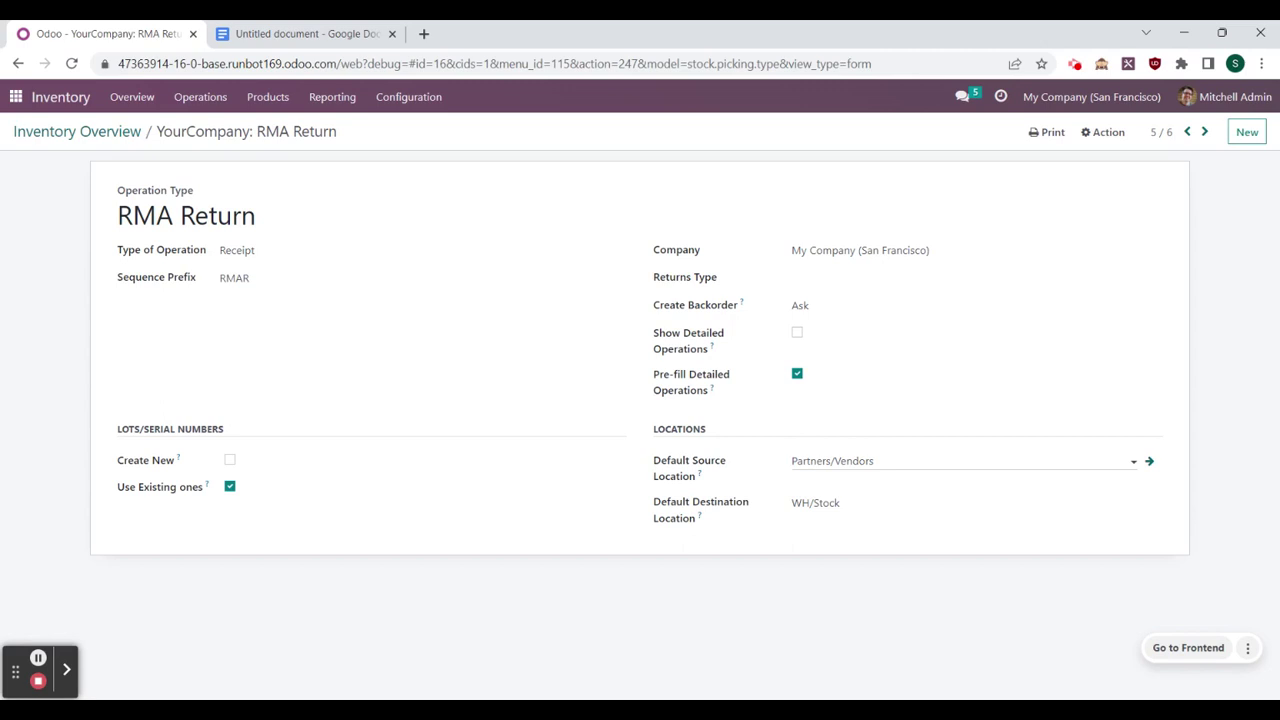
pyautogui.click(911, 460)
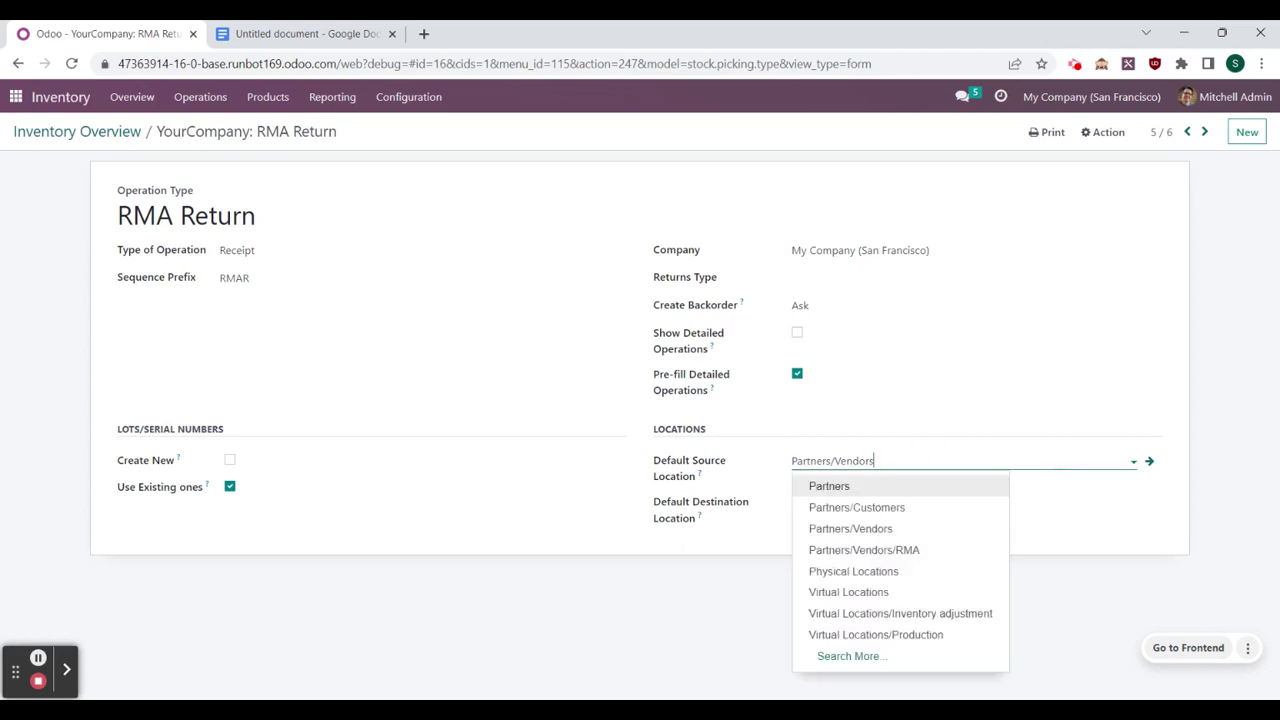
pyautogui.click(924, 550)
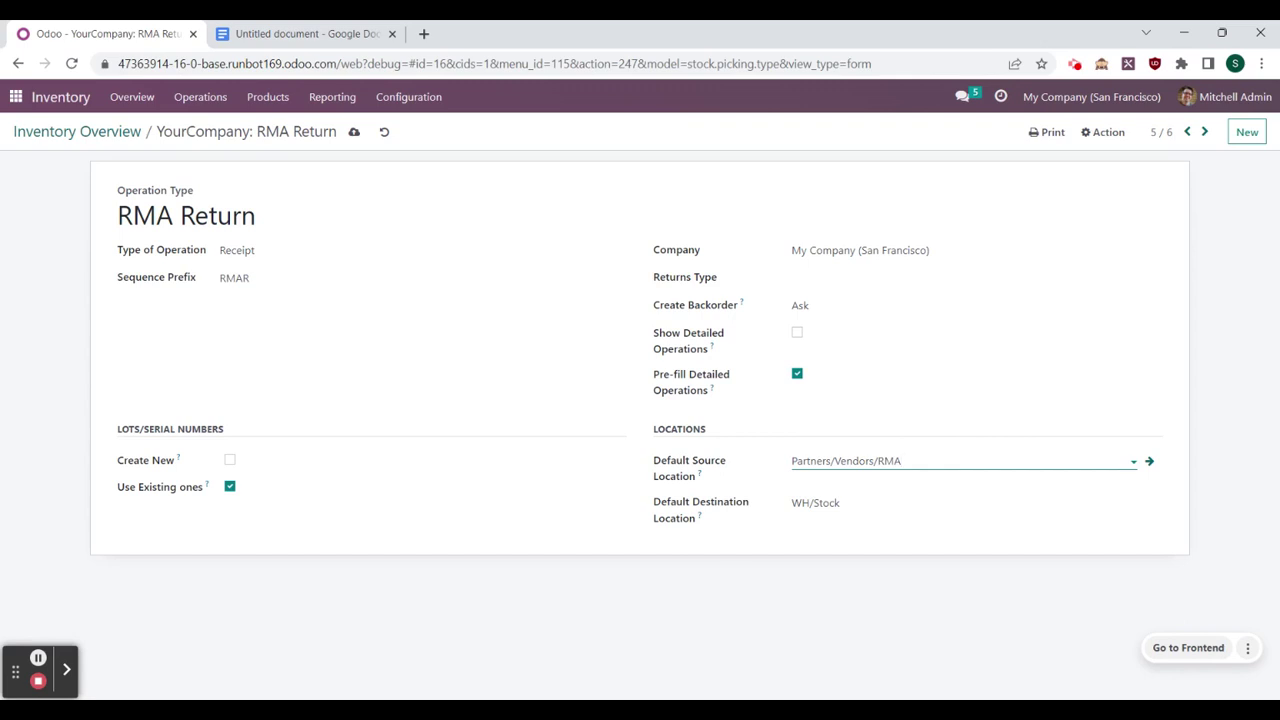
pyautogui.click(354, 131)
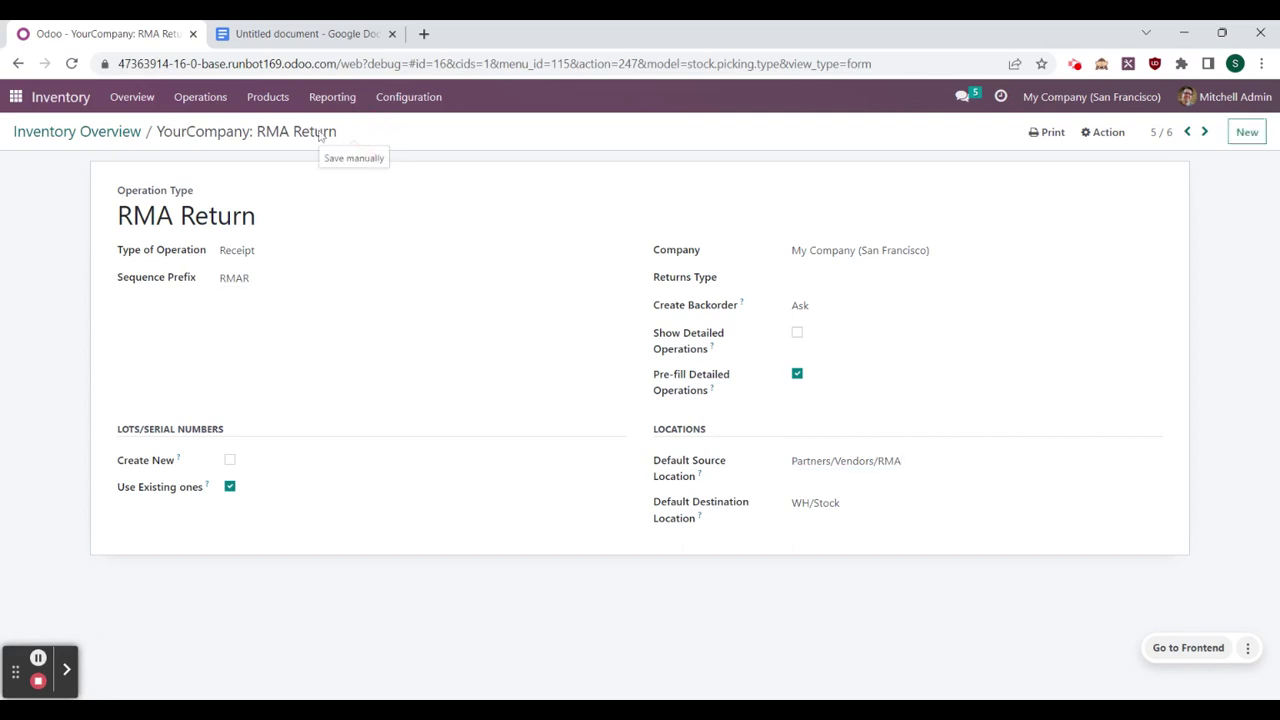
pyautogui.click(68, 133)
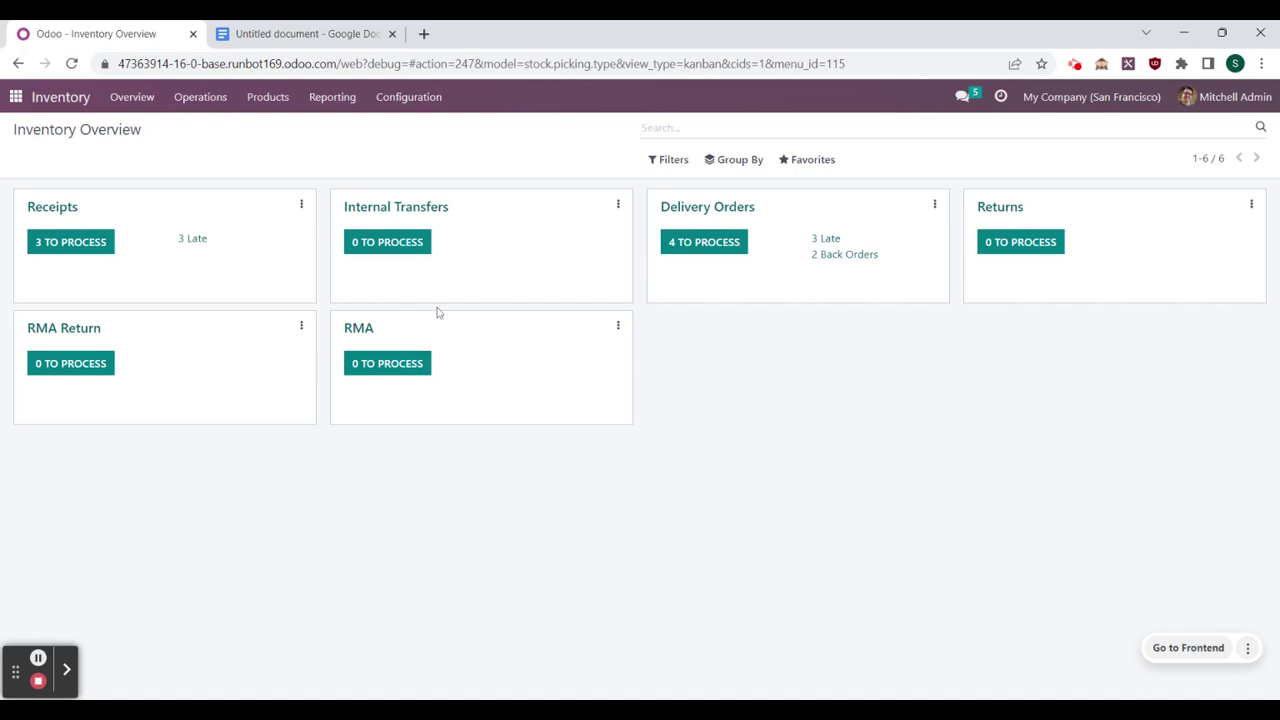
# Step: Set the RMA operation type's default destination location to Partners/Vendors/RMA and save it
pyautogui.click(618, 326)
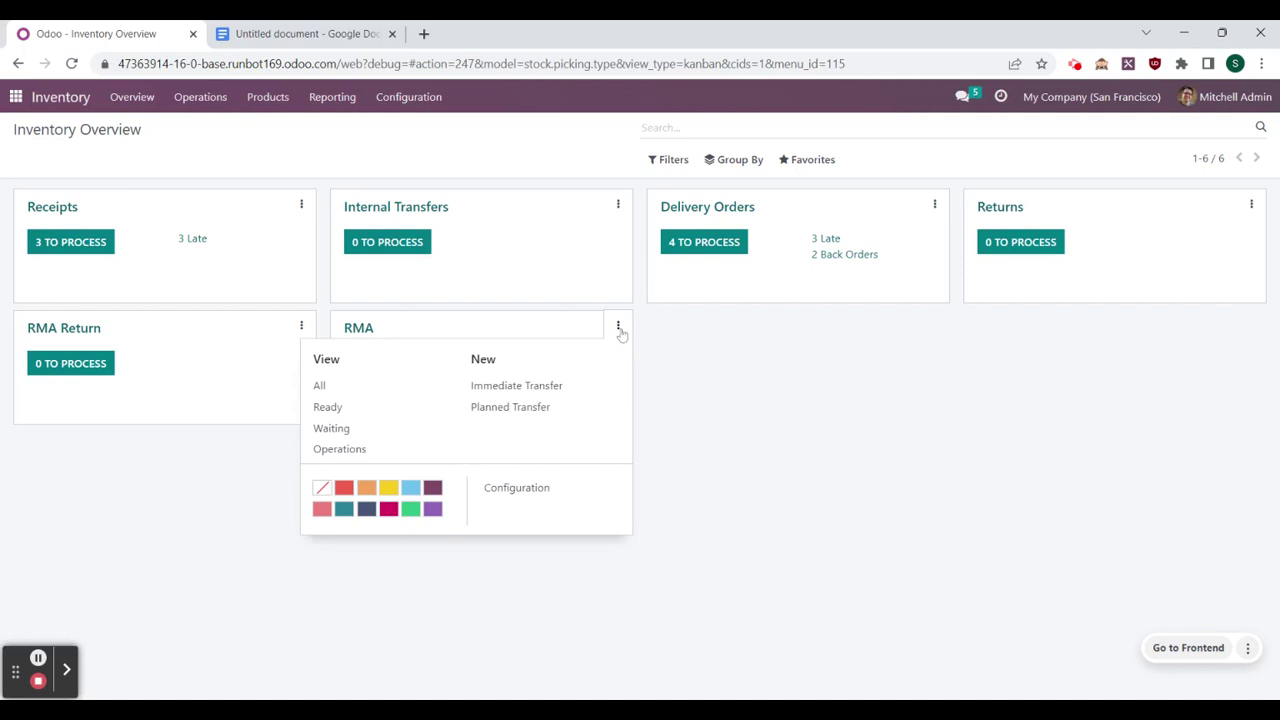
pyautogui.click(533, 490)
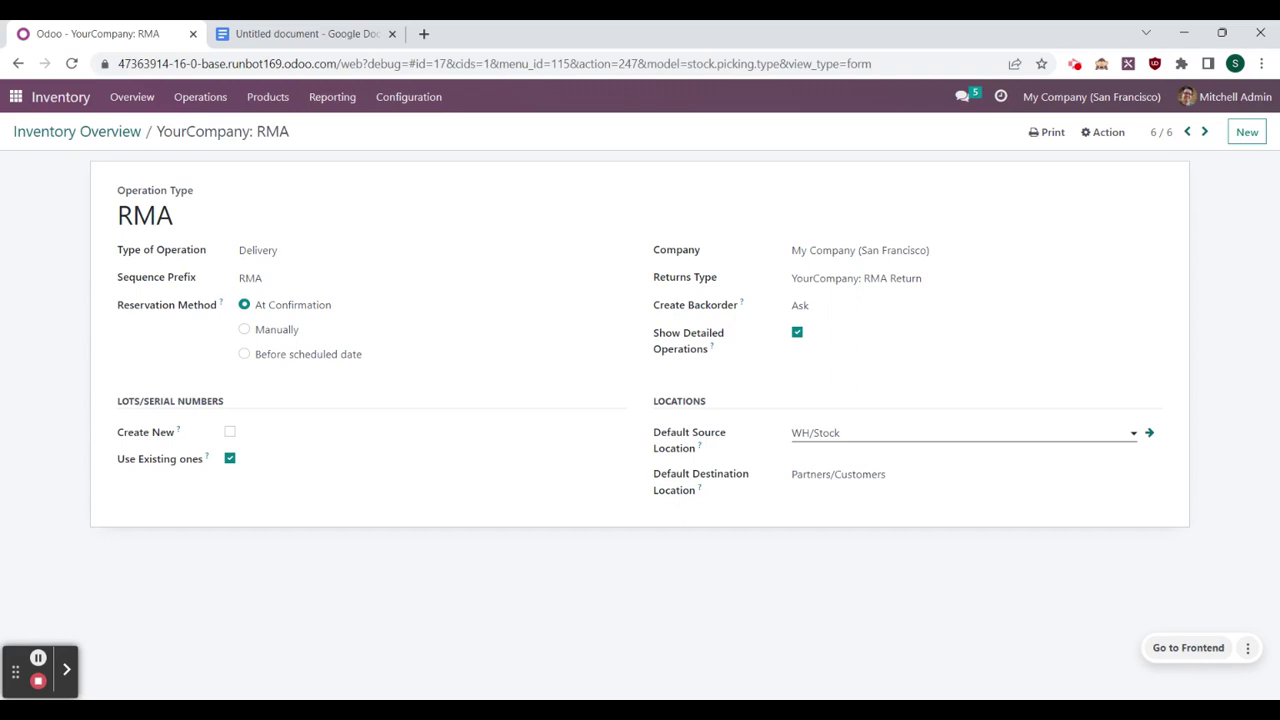
pyautogui.click(930, 475)
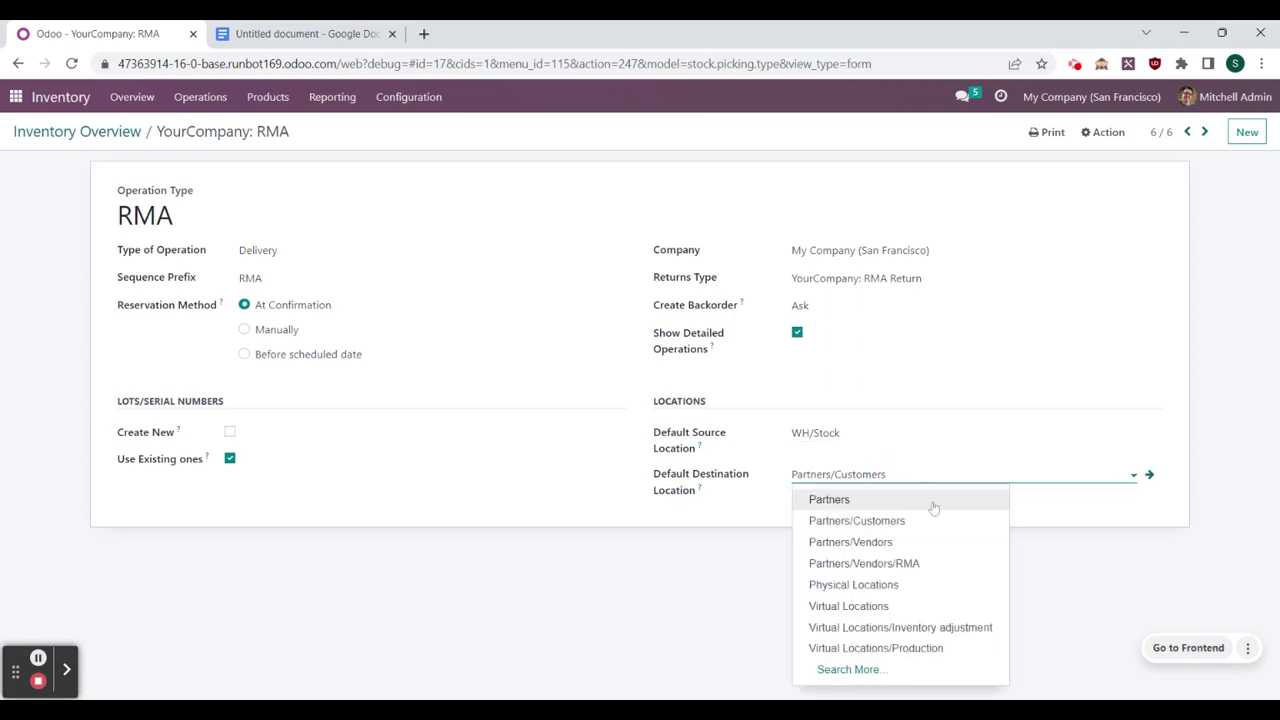
pyautogui.click(933, 566)
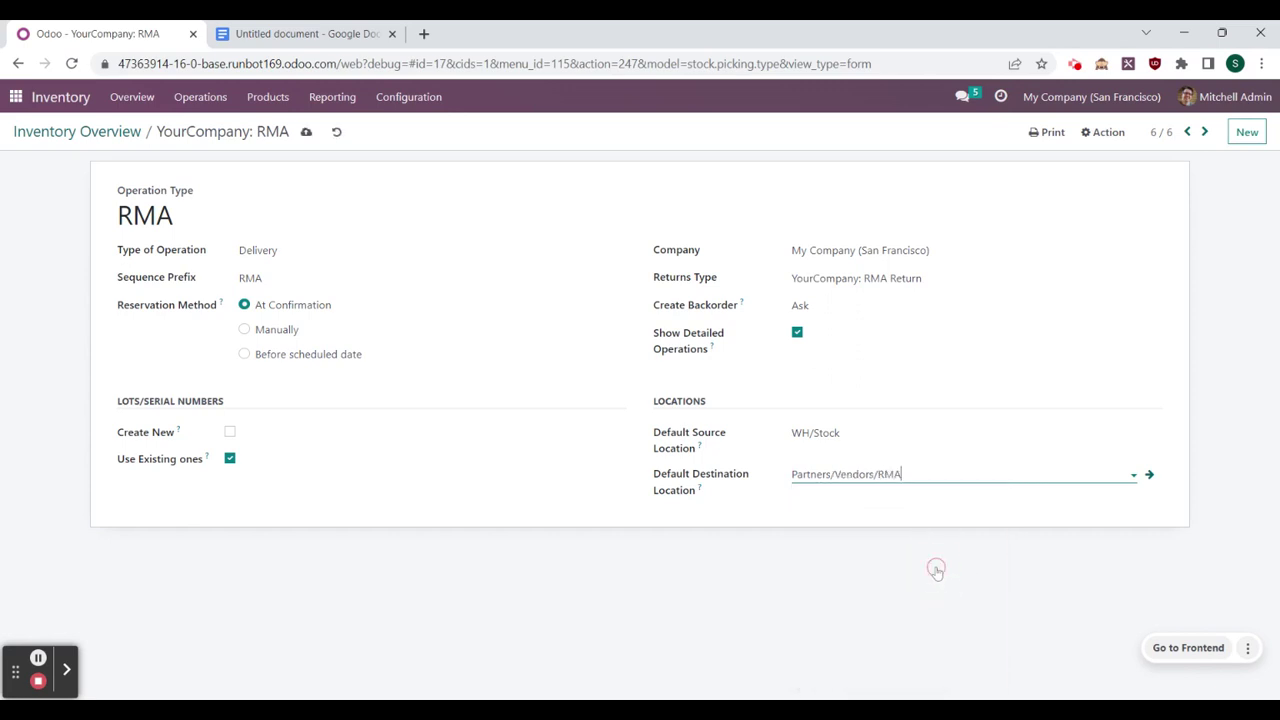
pyautogui.click(308, 132)
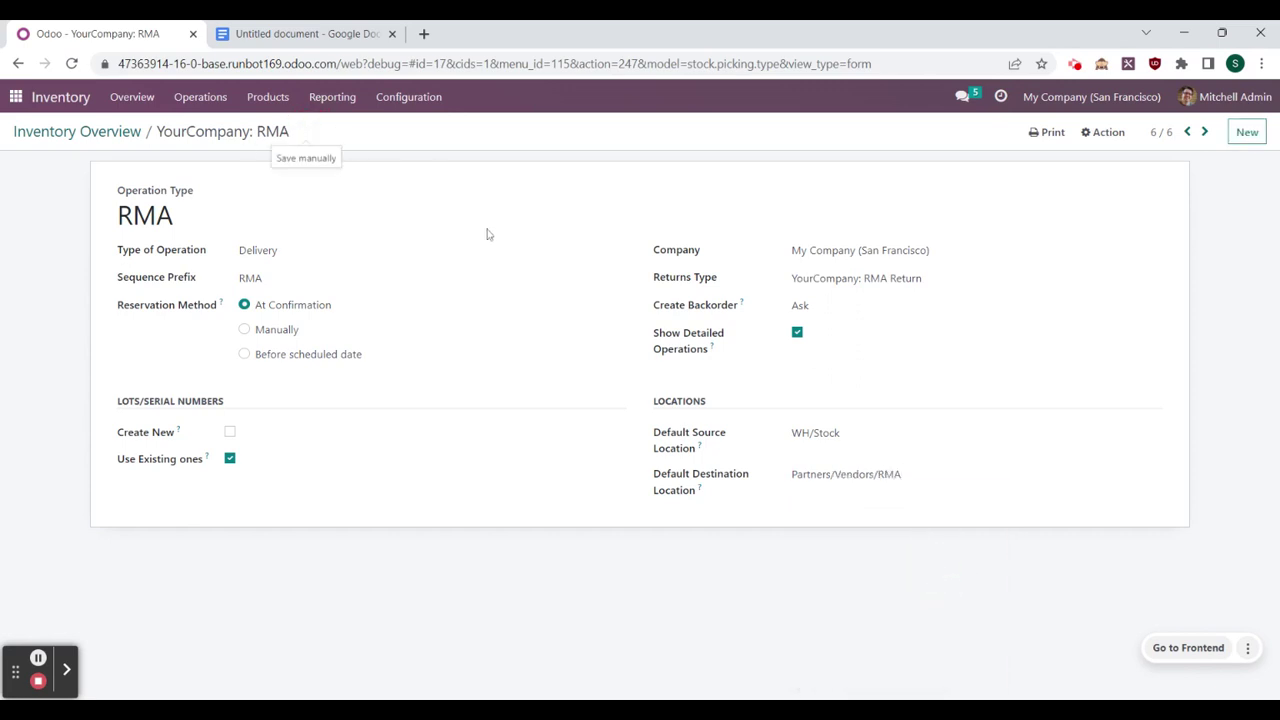
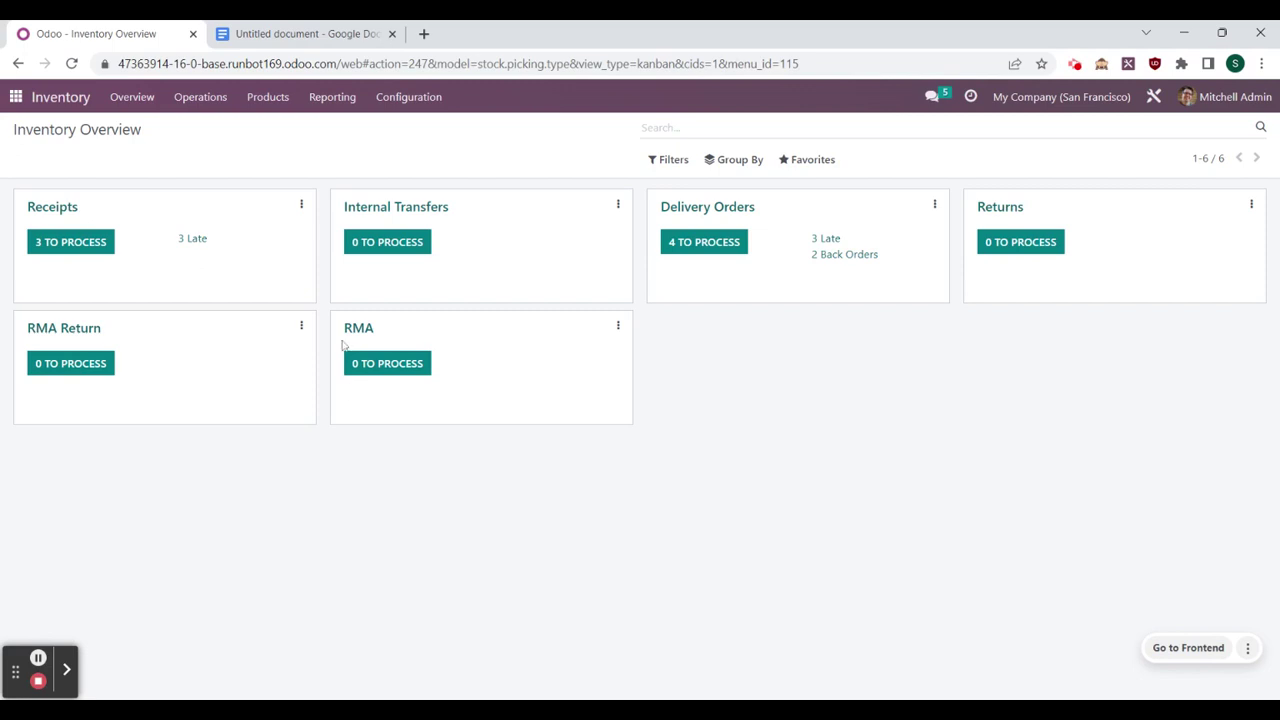
# Step: From a new RMA transfer, use Studio to add a checkbox field labelled Returned below Source Location on the transfer form
pyautogui.click(375, 333)
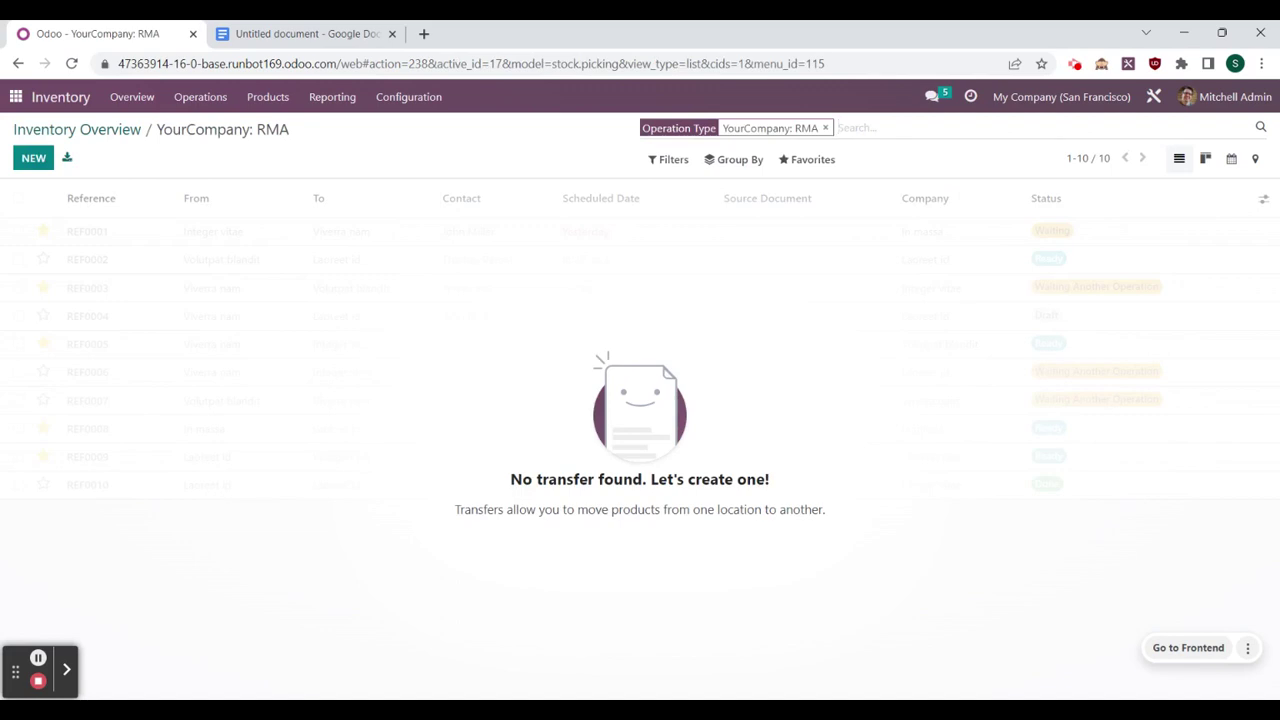
pyautogui.click(35, 161)
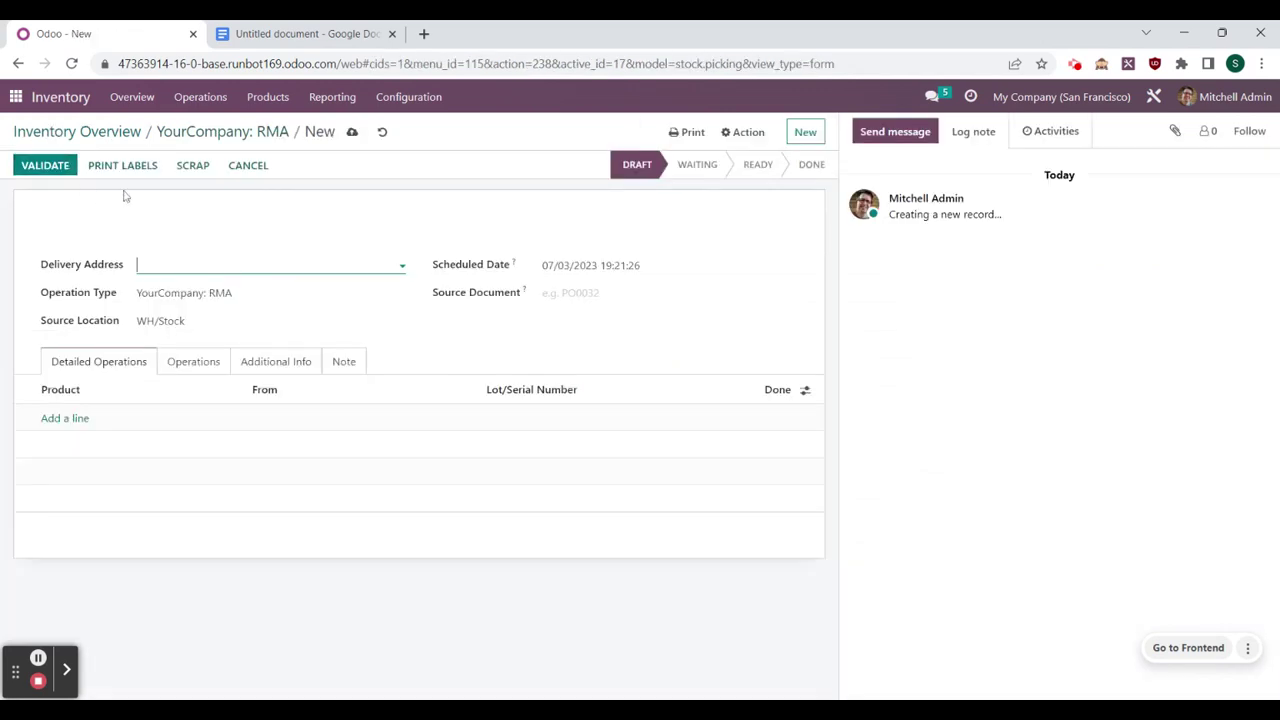
pyautogui.click(1160, 118)
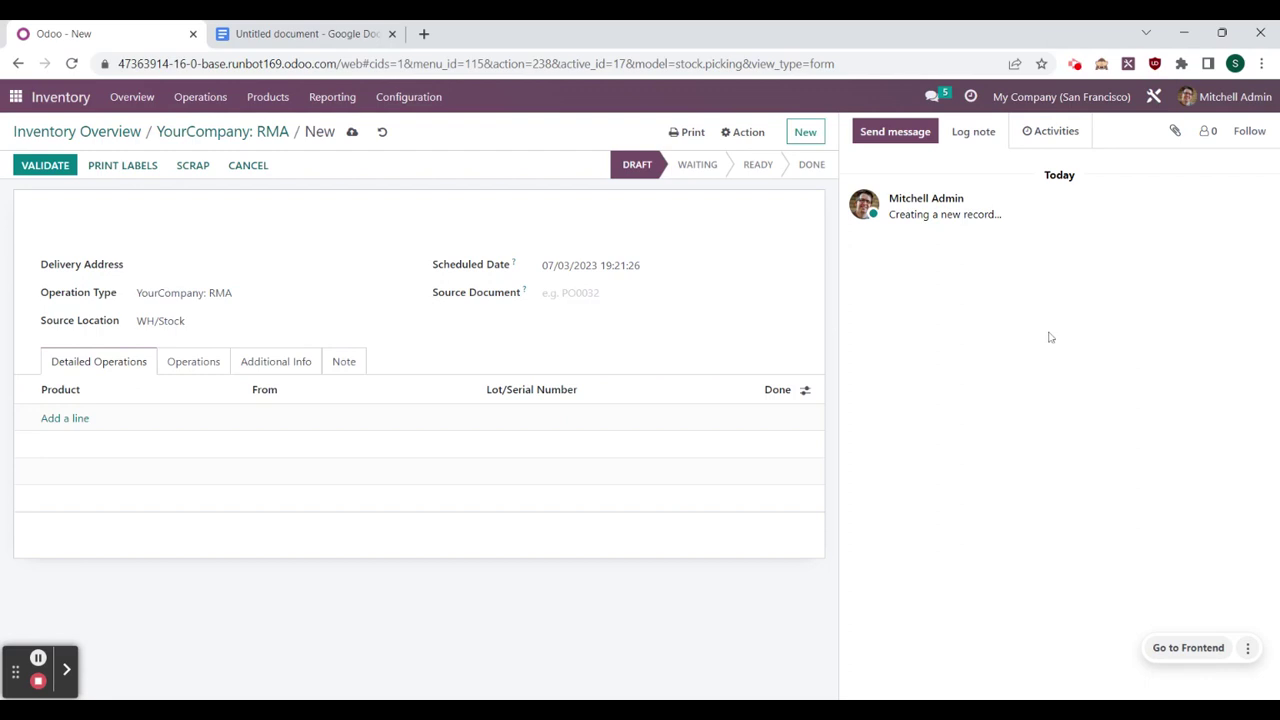
pyautogui.click(1155, 97)
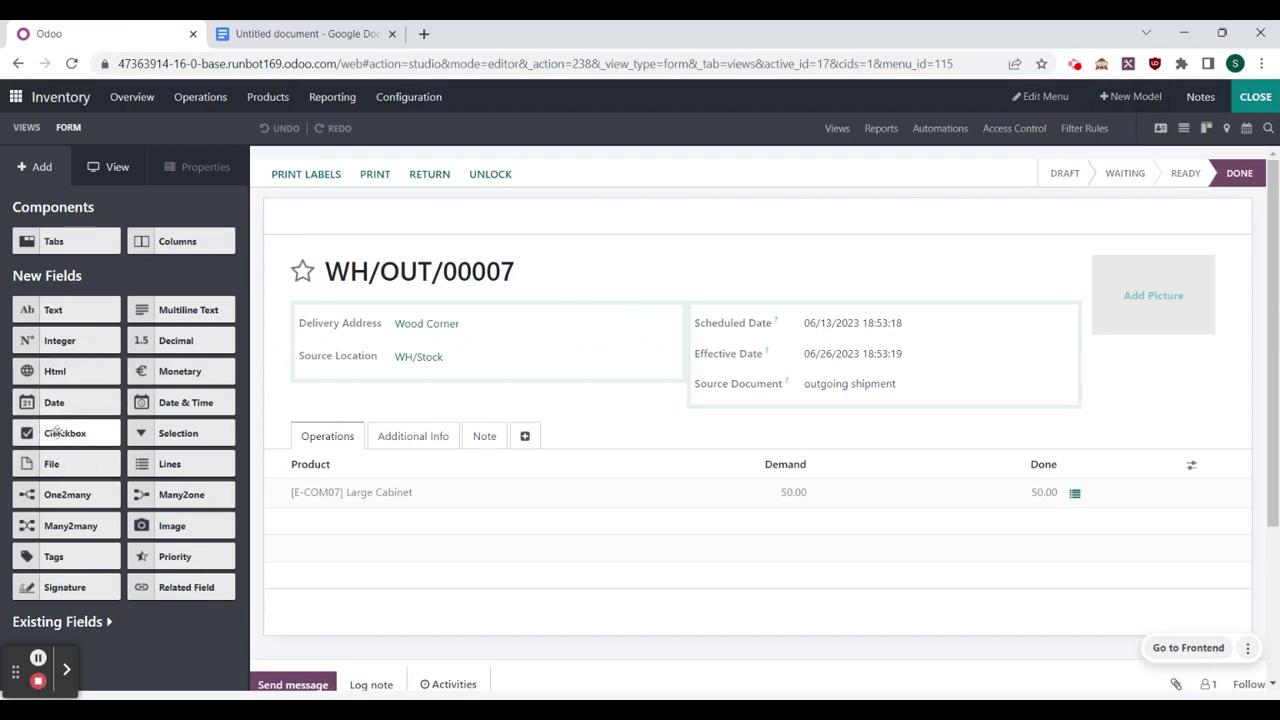
pyautogui.moveTo(57, 430); pyautogui.dragTo(382, 370)
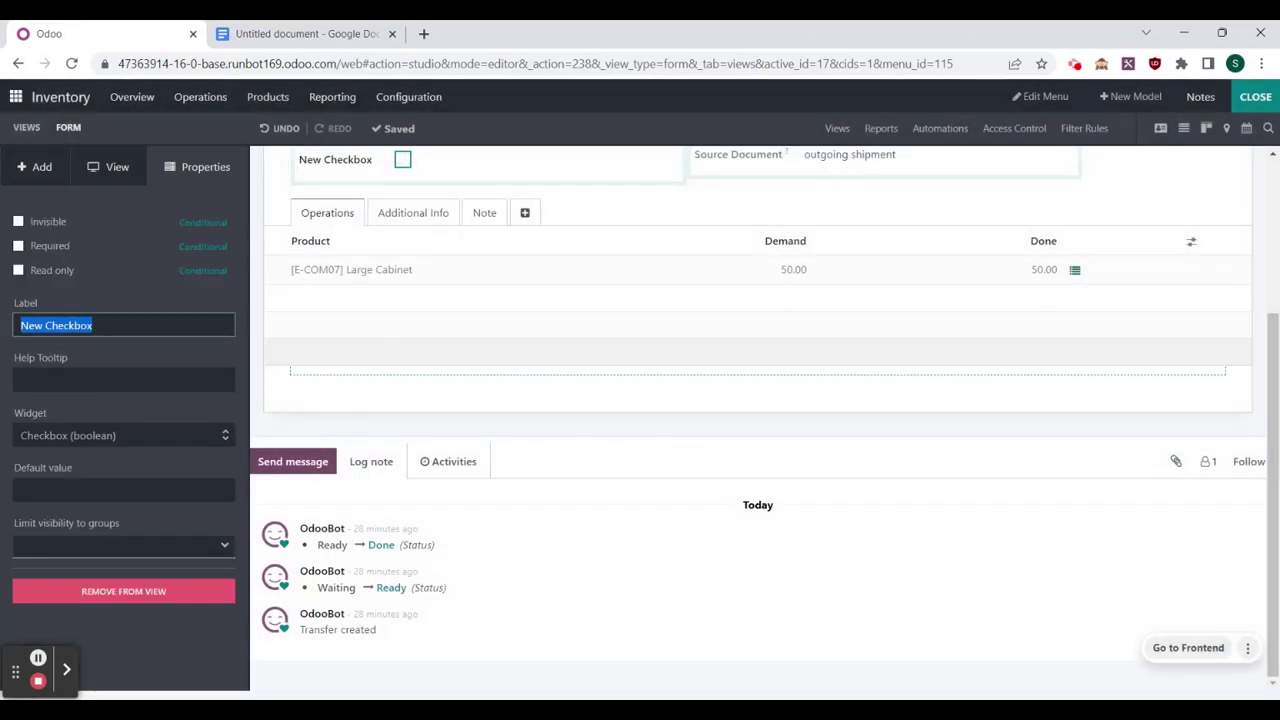
pyautogui.write('Returned')
pyautogui.press('Return')
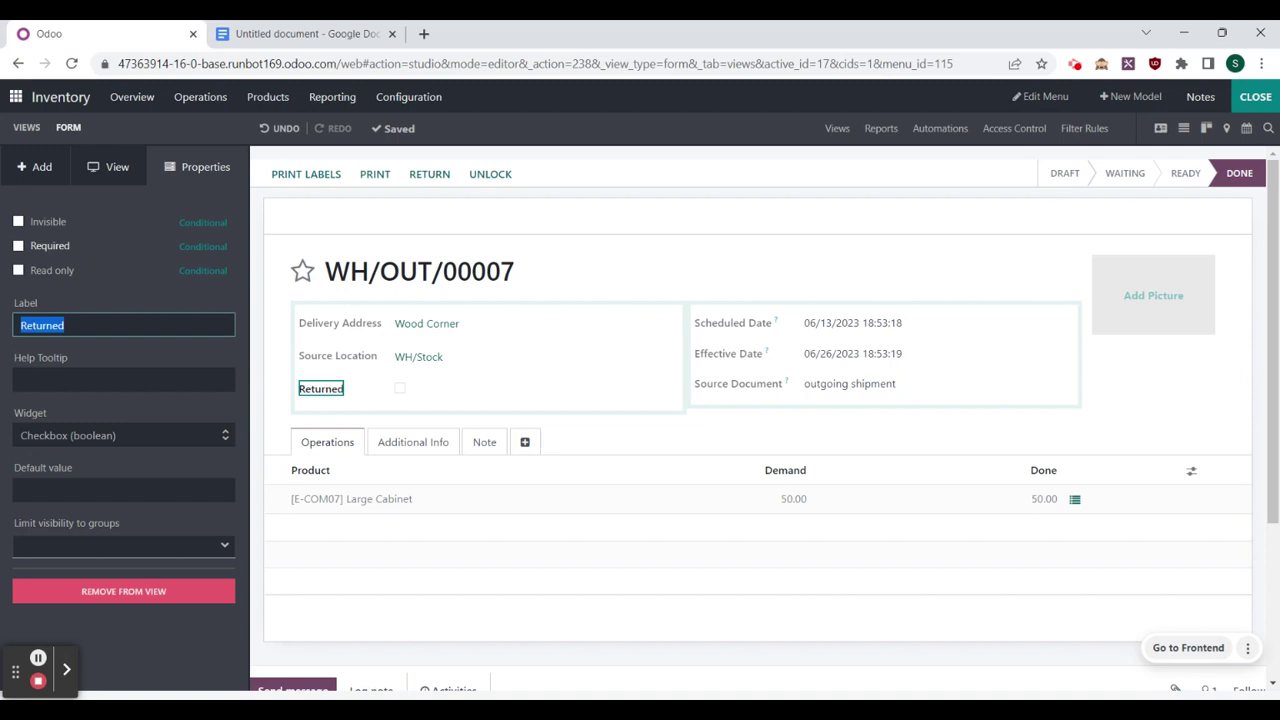
pyautogui.click(1252, 100)
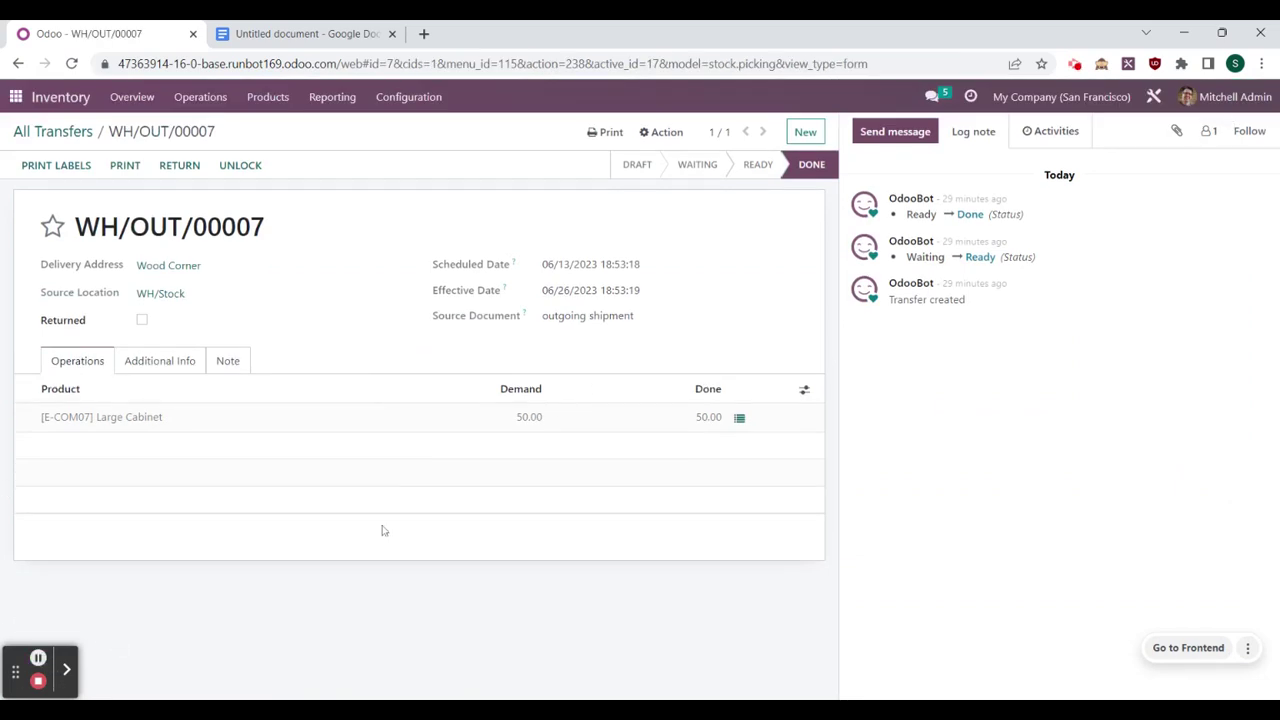
# Step: Start a new RMA transfer with Azure Interior as the delivery address
pyautogui.click(64, 104)
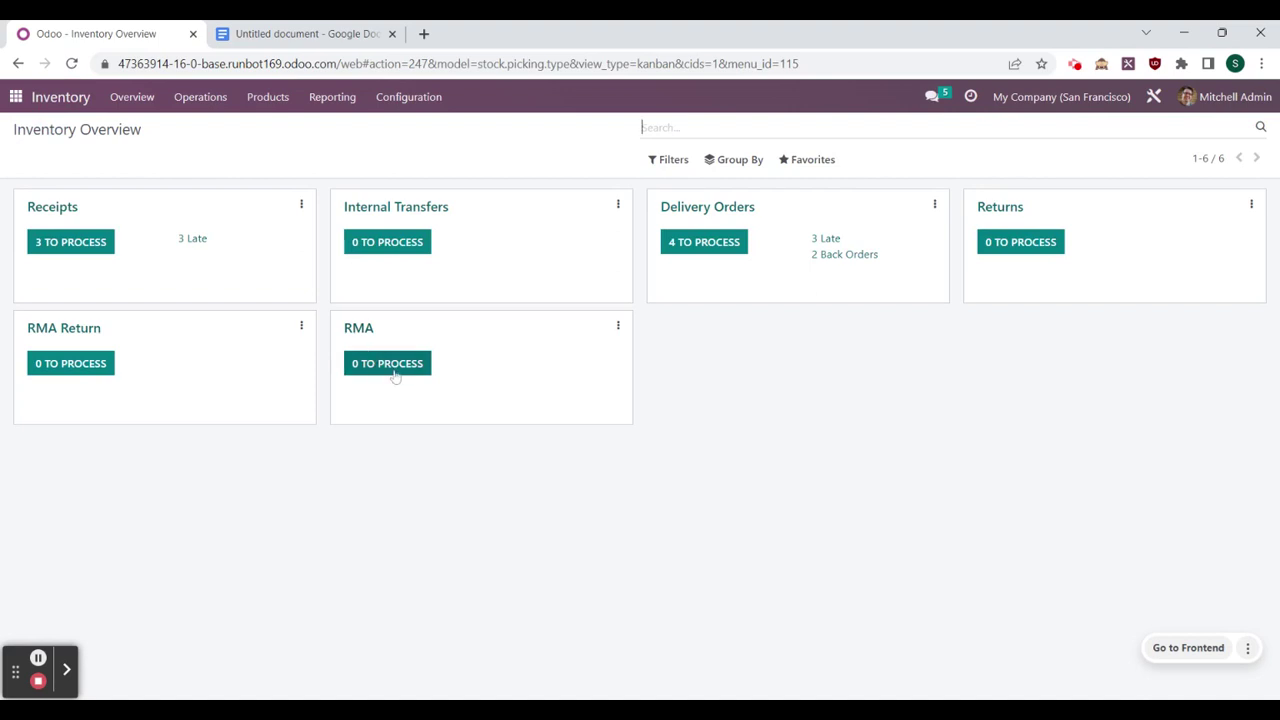
pyautogui.click(367, 340)
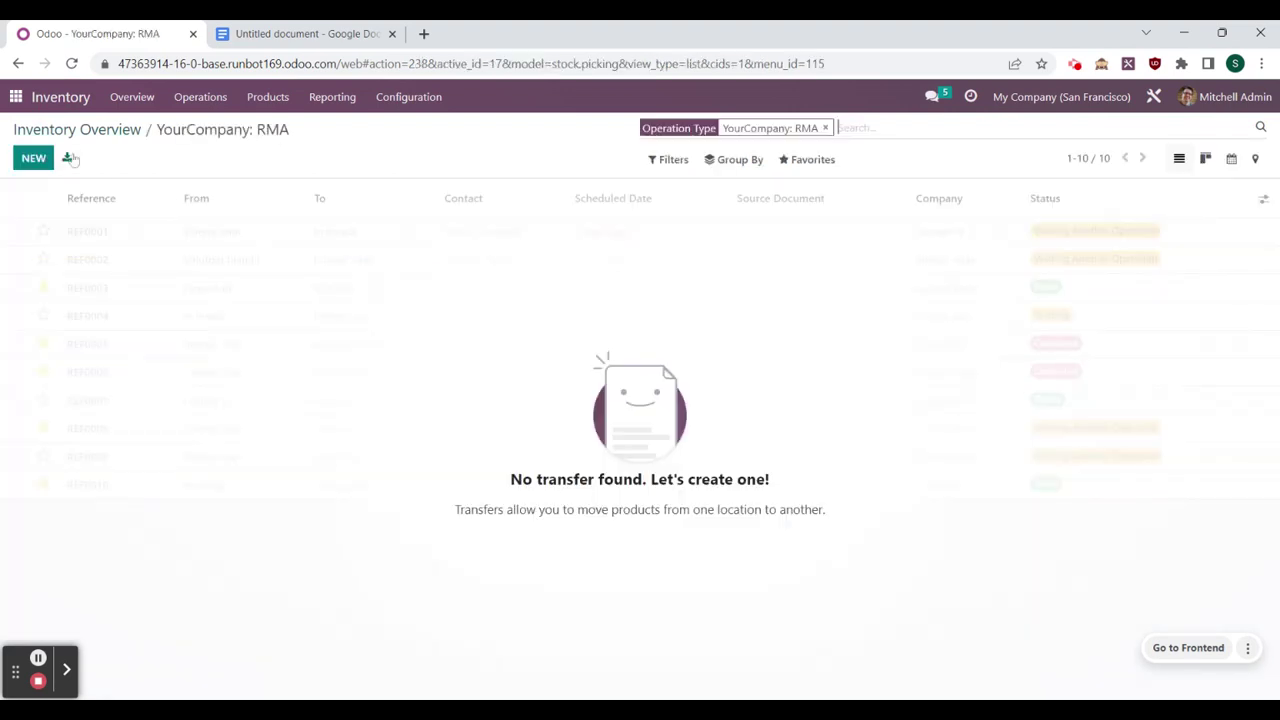
pyautogui.click(33, 160)
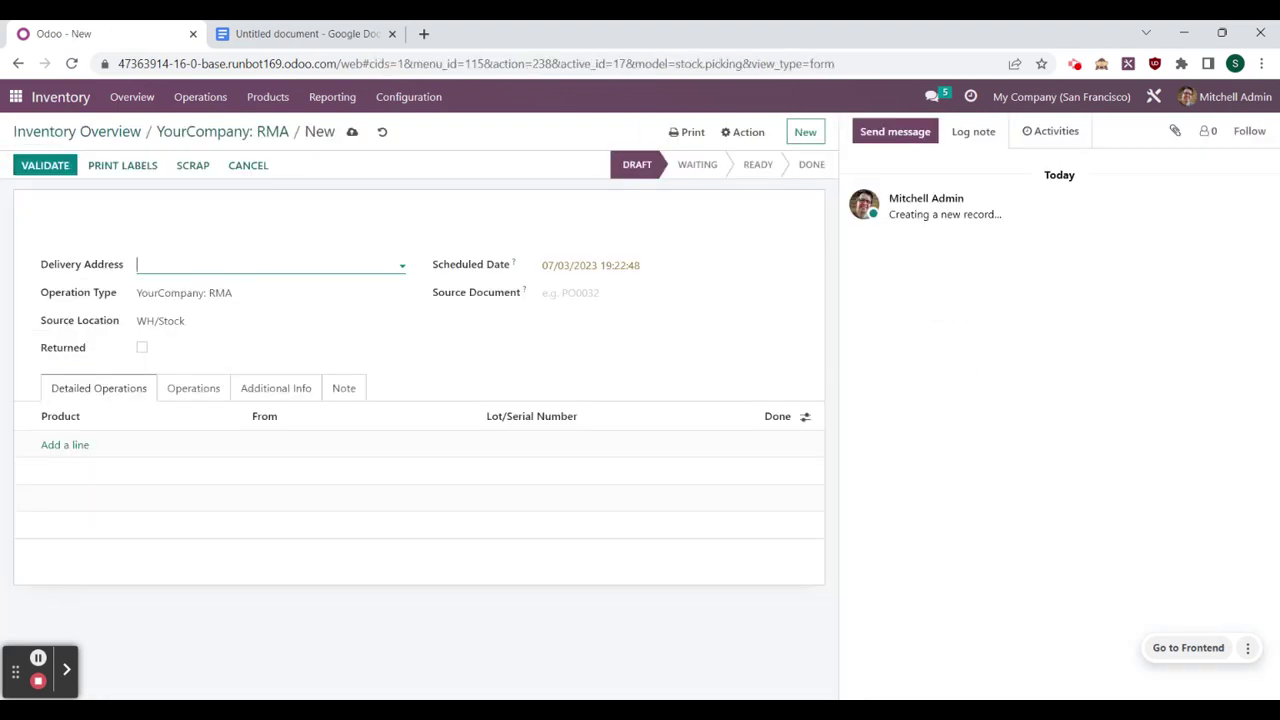
pyautogui.click(240, 264)
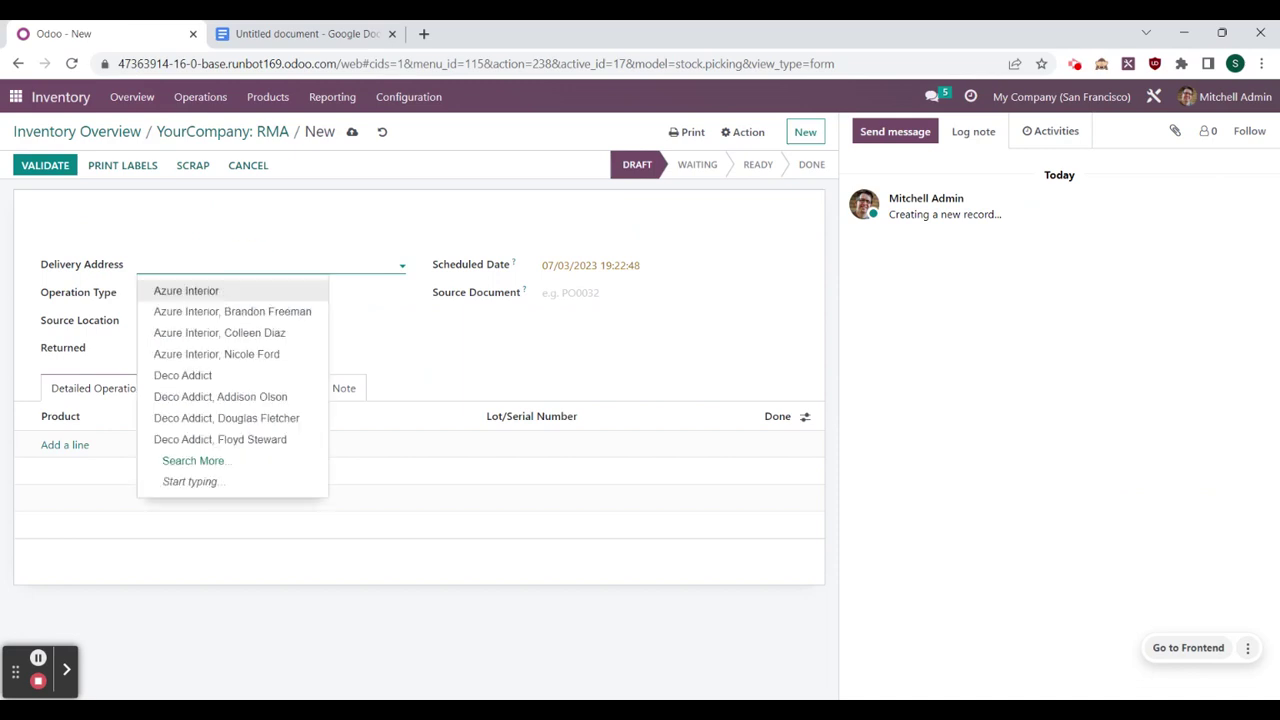
pyautogui.click(224, 297)
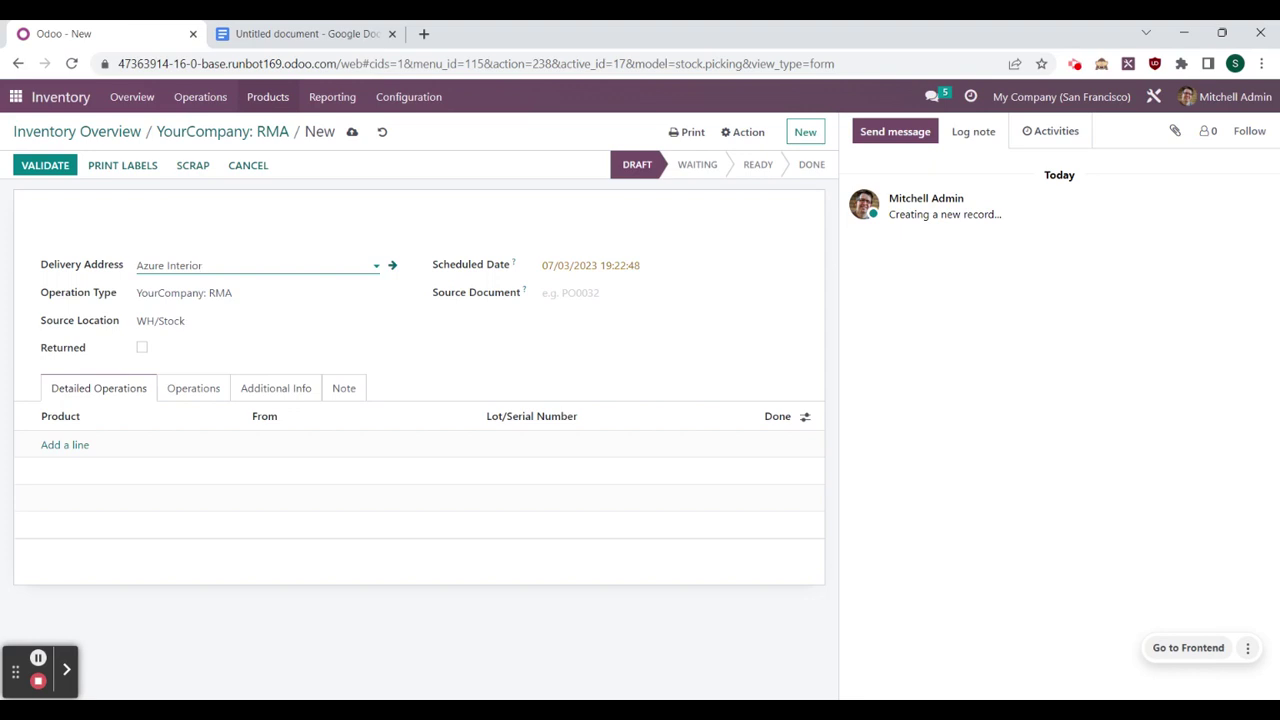
# Step: Open the product list in a separate browser tab and start a new product named RMA Product
pyautogui.click(268, 102)
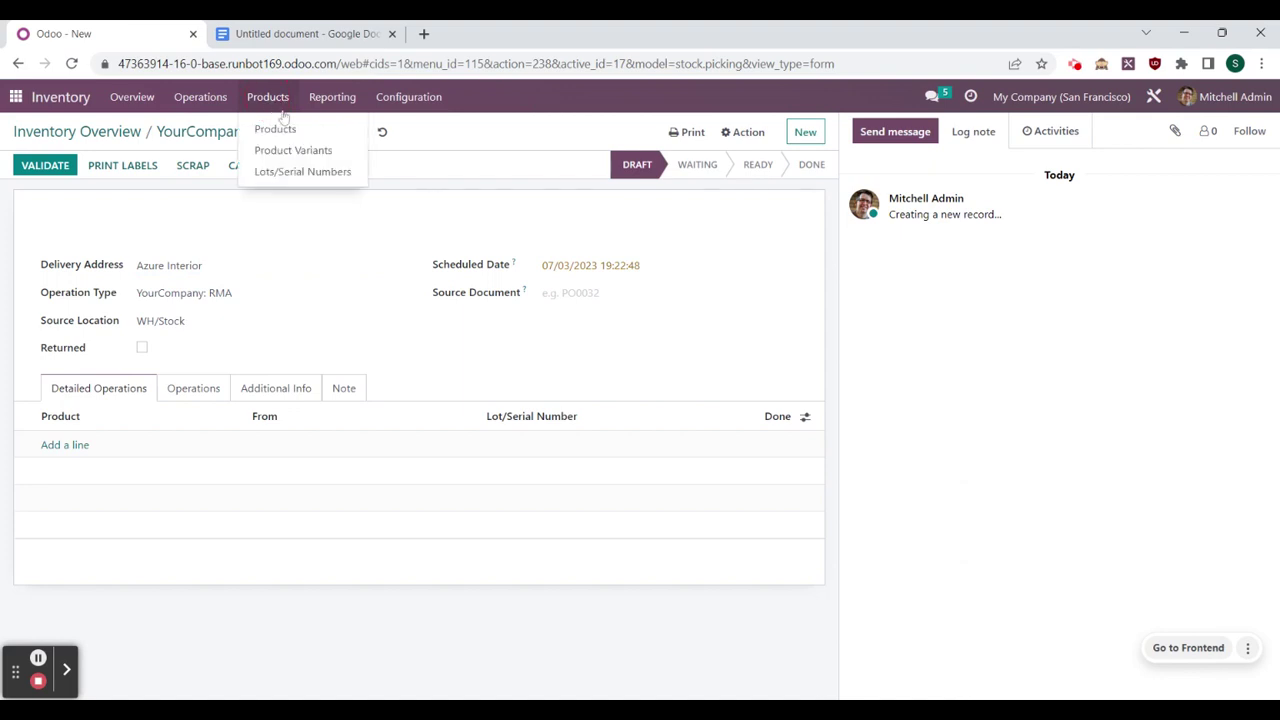
pyautogui.middleClick(292, 133)
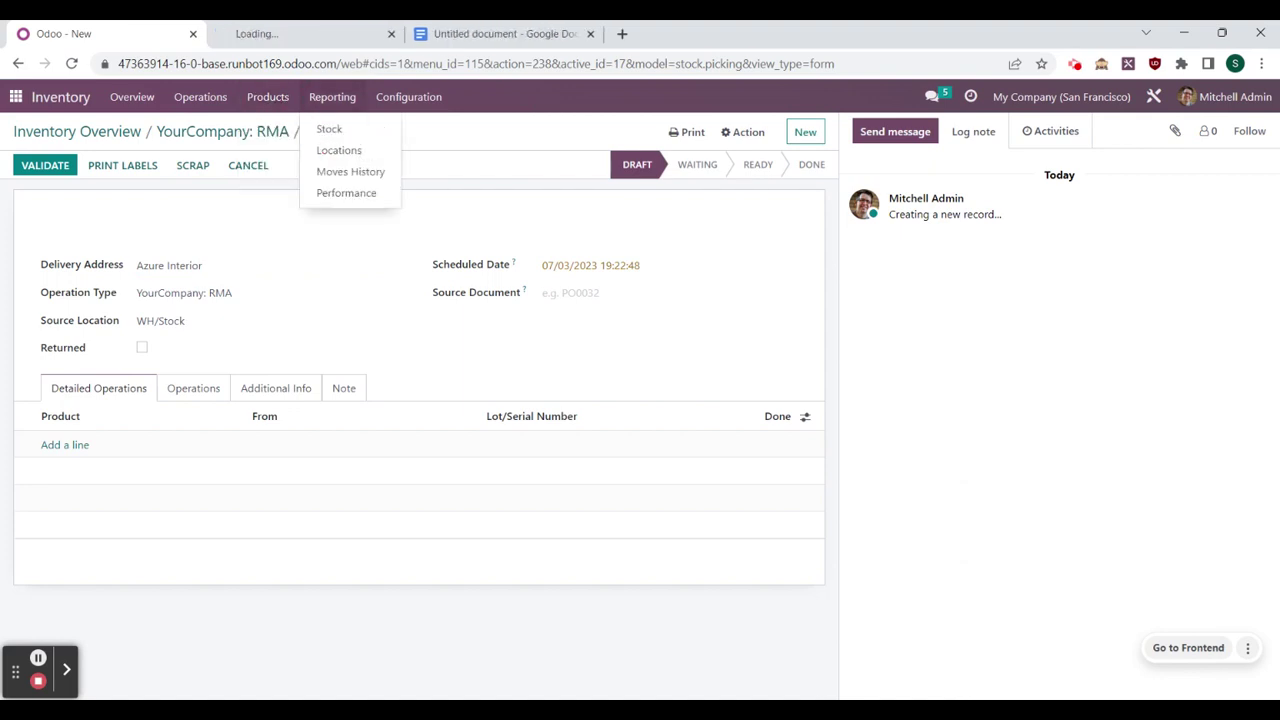
pyautogui.click(303, 34)
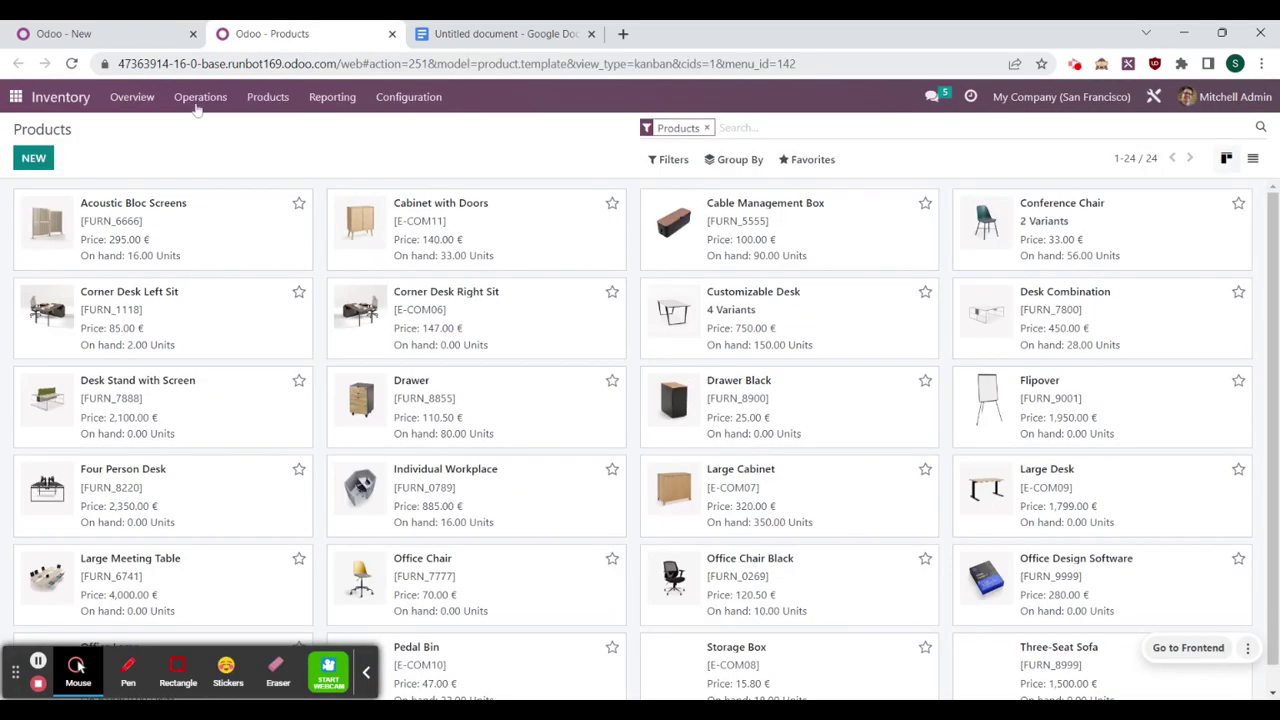
pyautogui.click(50, 163)
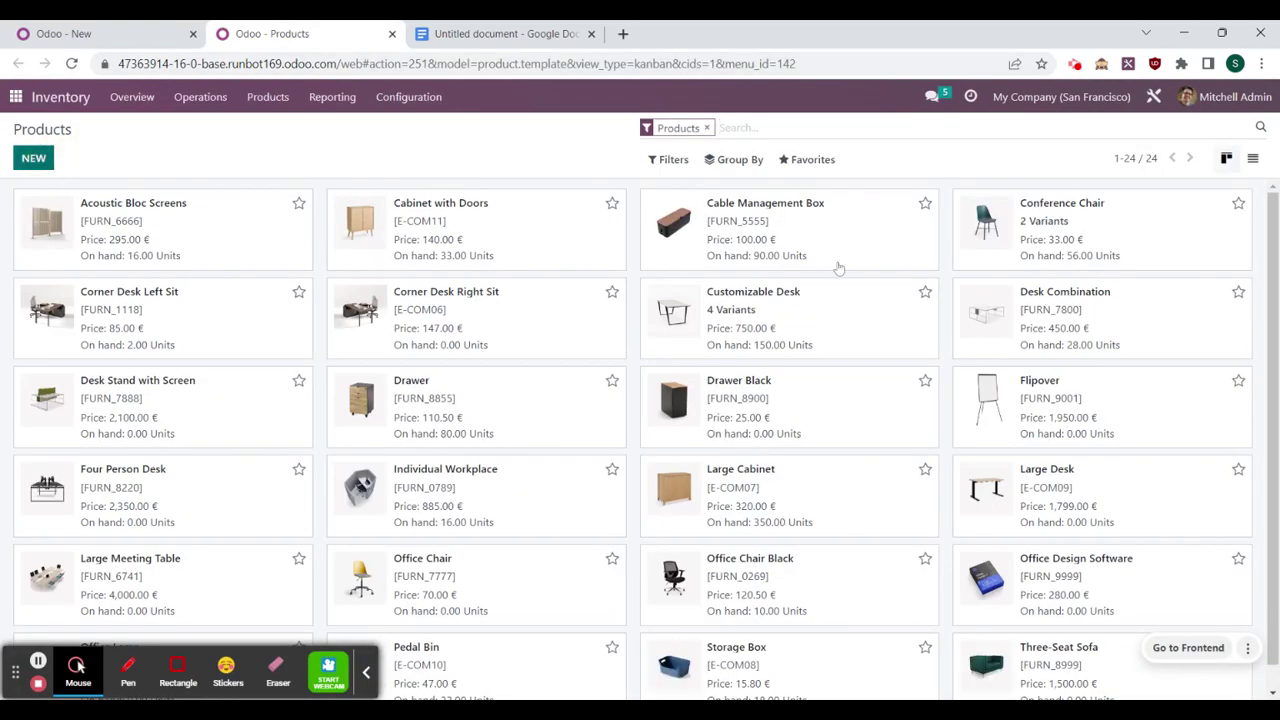
pyautogui.write('RMA ')
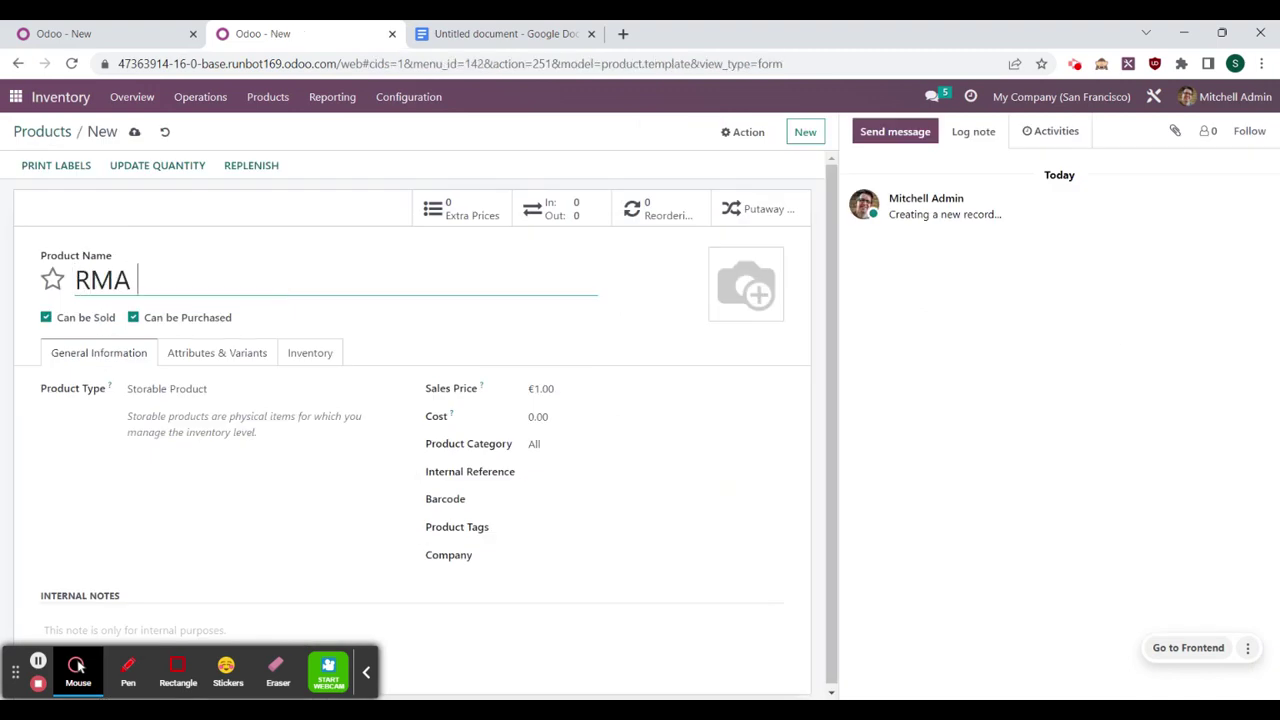
pyautogui.write('Product')
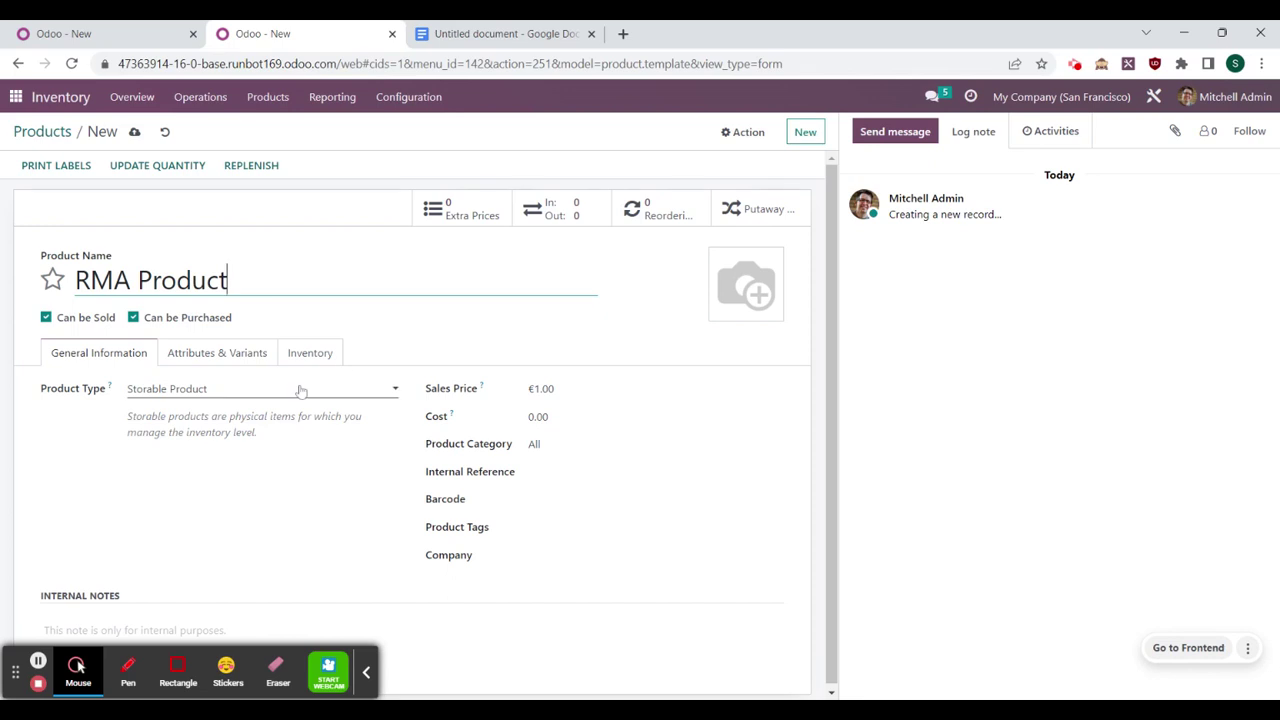
pyautogui.scroll(-1, 300, 390)
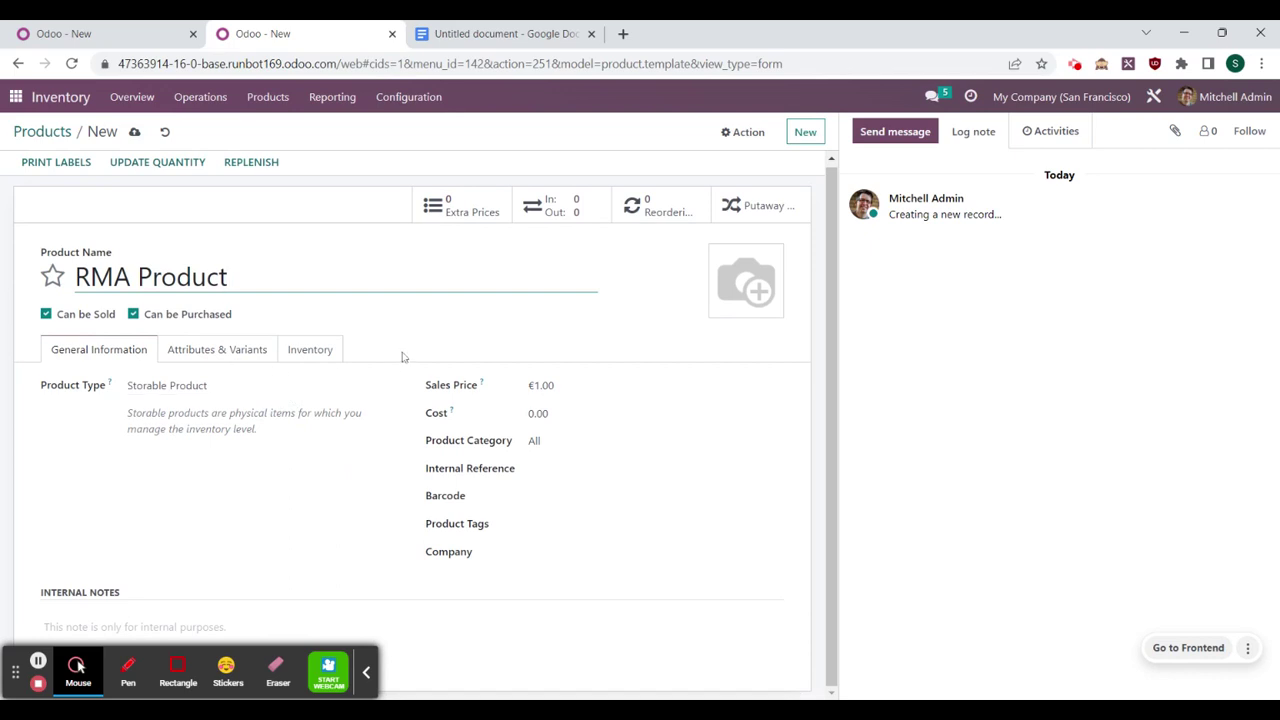
pyautogui.click(363, 676)
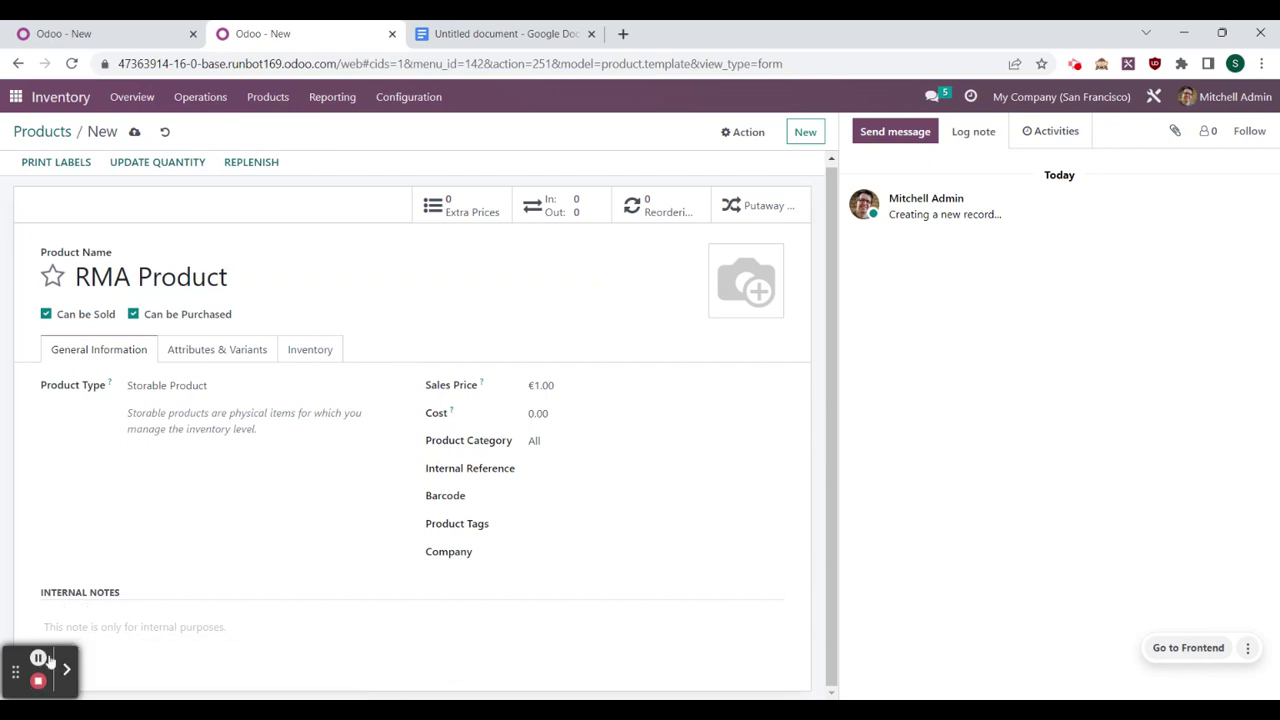
# Step: Set the RMA Product's inventory tracking to By Unique Serial Number and save the product
pyautogui.moveTo(20, 675); pyautogui.dragTo(791, 497)
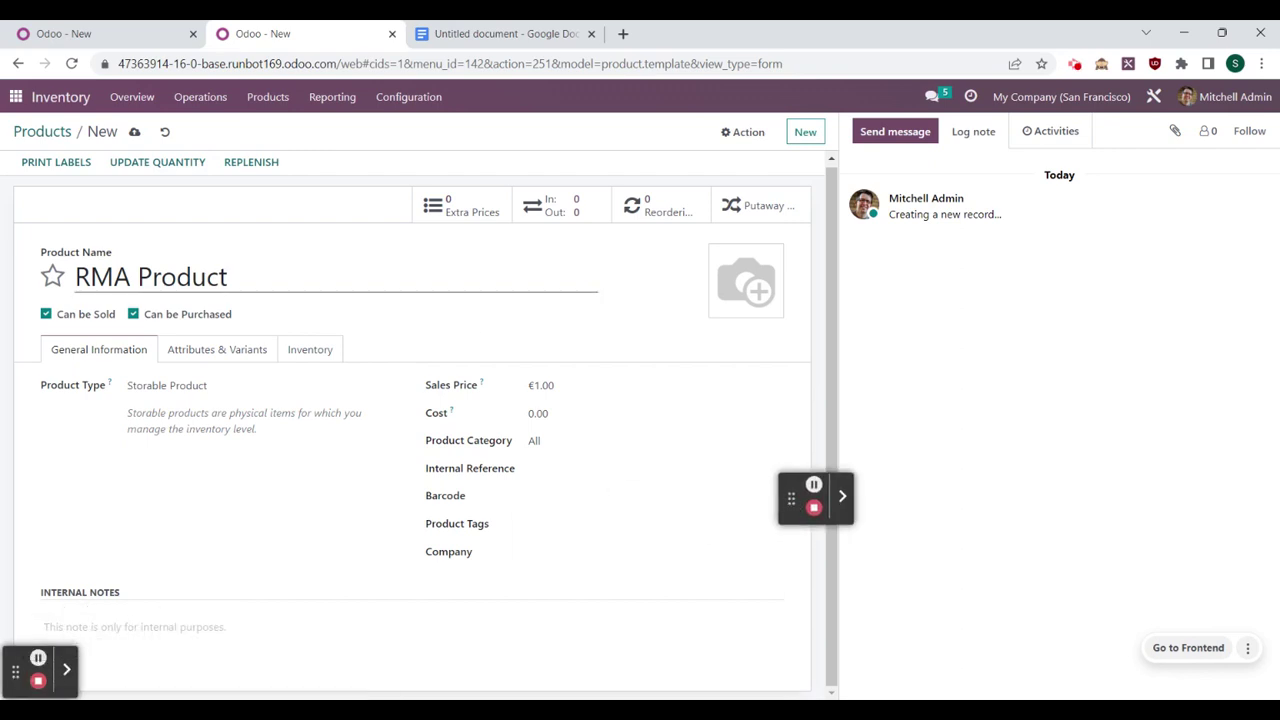
pyautogui.click(307, 352)
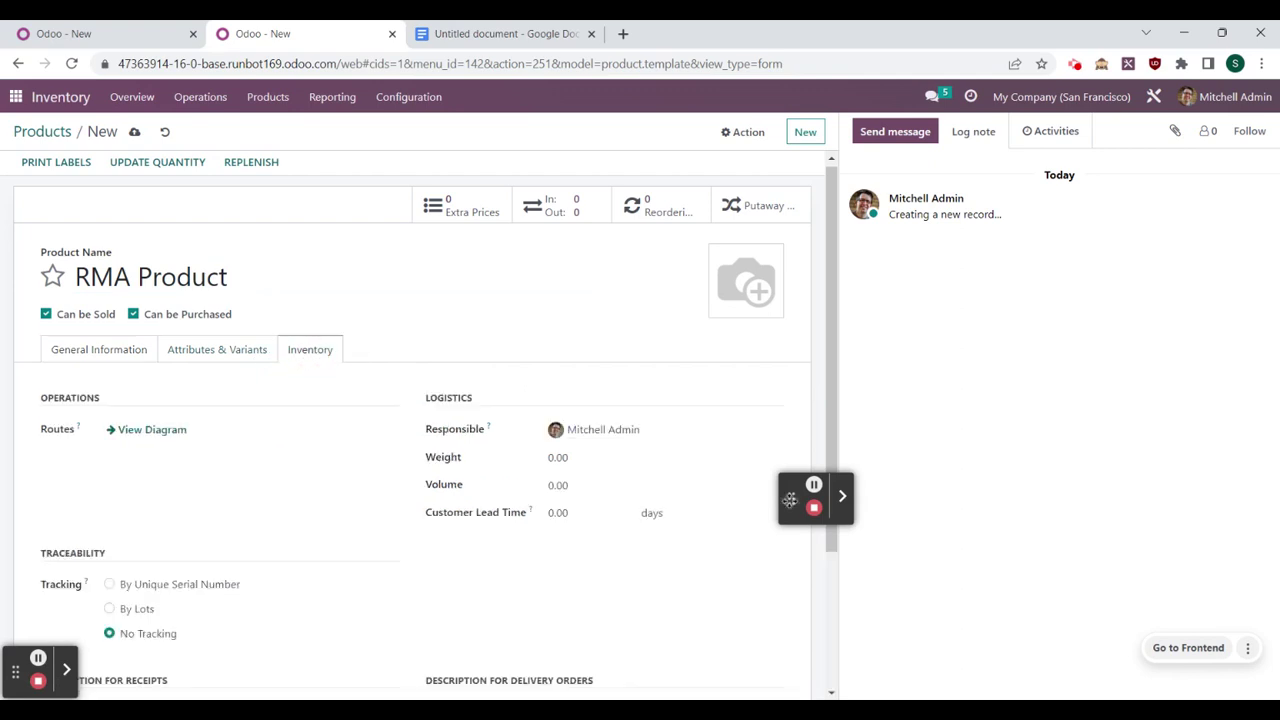
pyautogui.moveTo(791, 497); pyautogui.dragTo(20, 667)
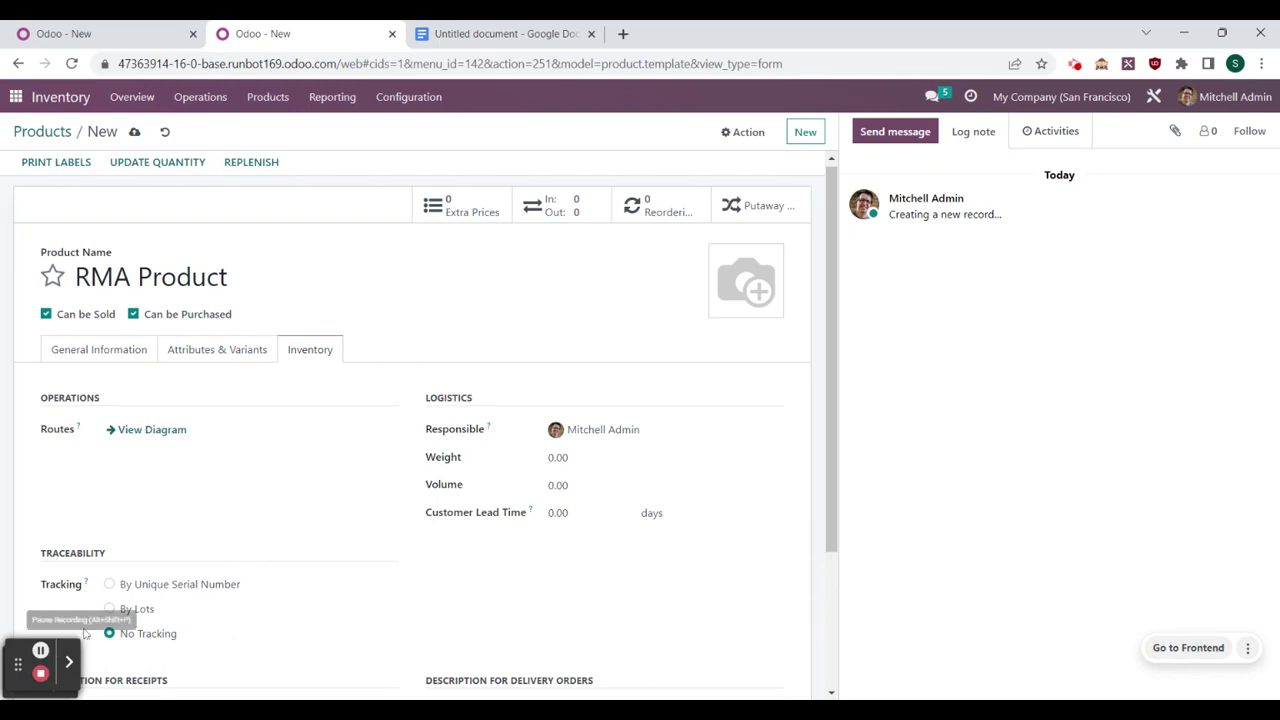
pyautogui.click(109, 584)
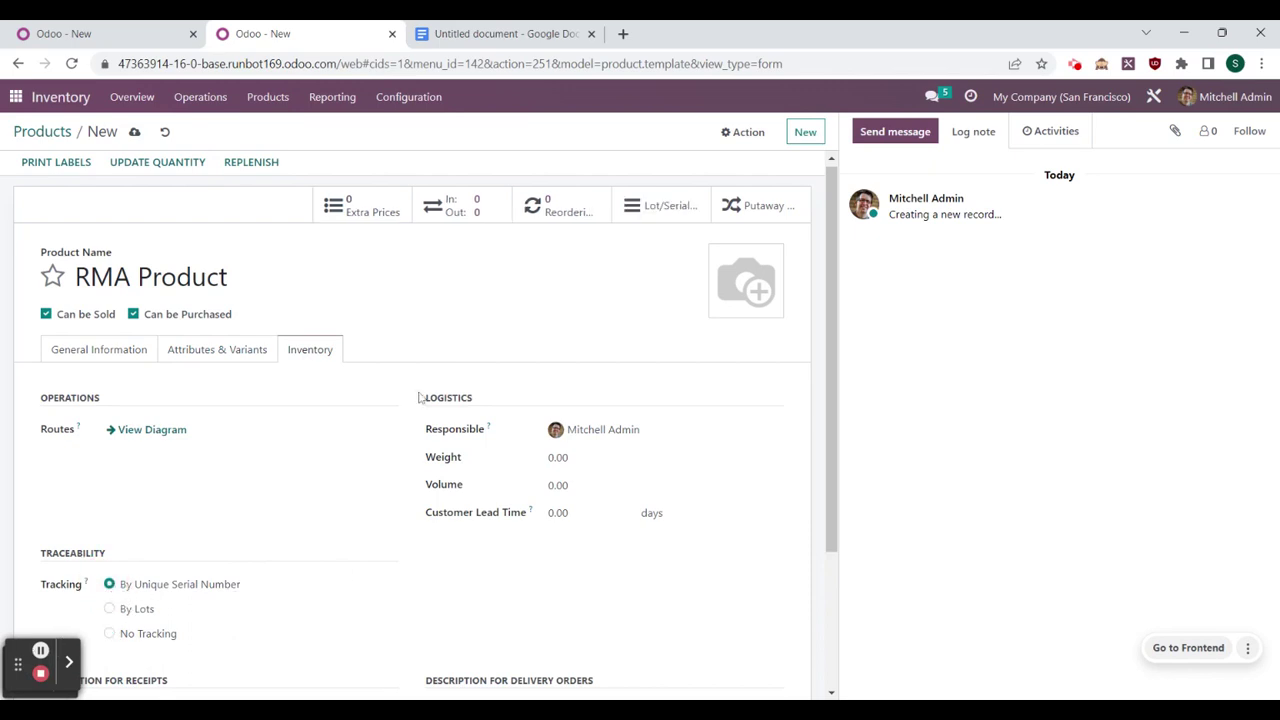
pyautogui.click(135, 133)
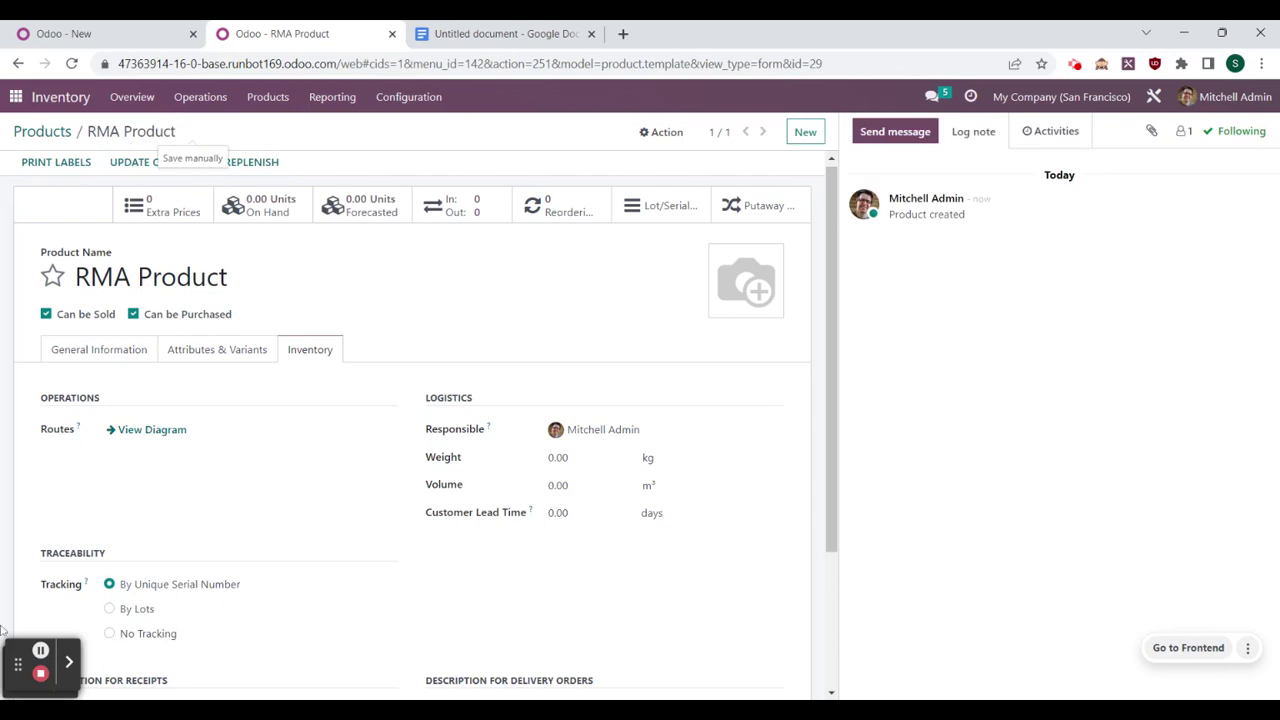
pyautogui.moveTo(178, 634); pyautogui.dragTo(188, 584)
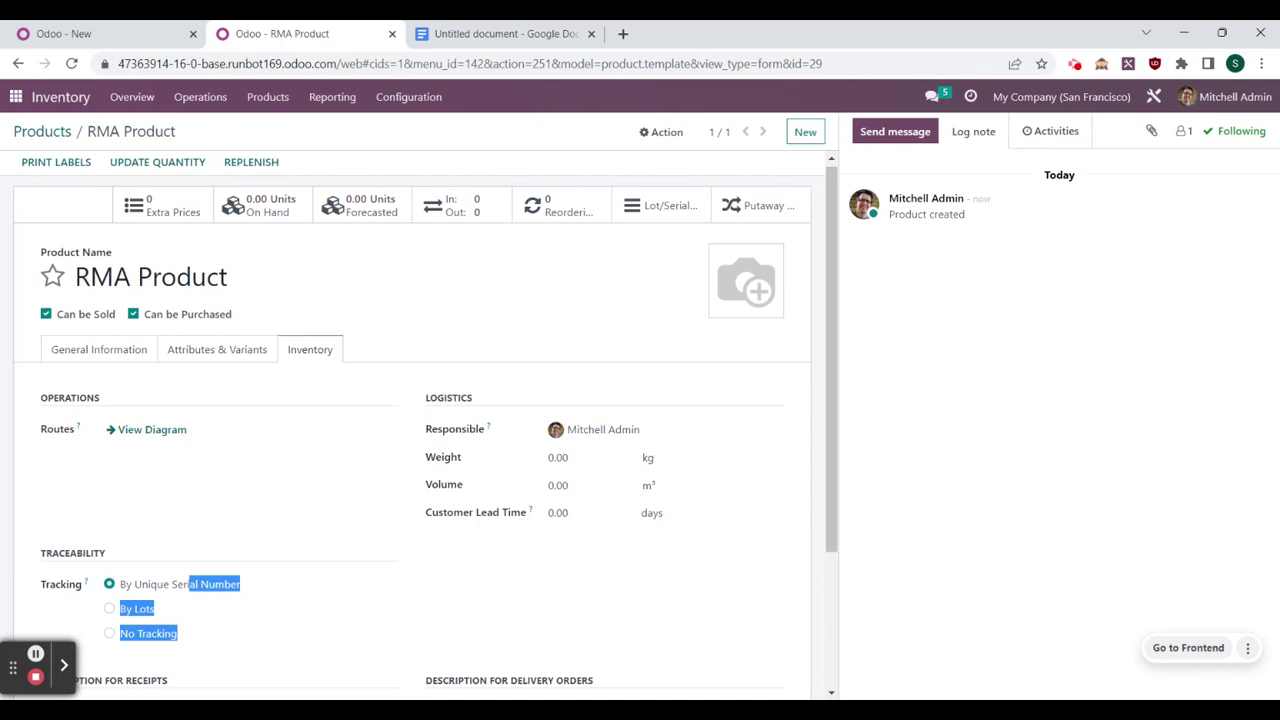
# Step: From the Inventory overview, start a new receipt with Azure Interior as the party it is received from
pyautogui.click(55, 100)
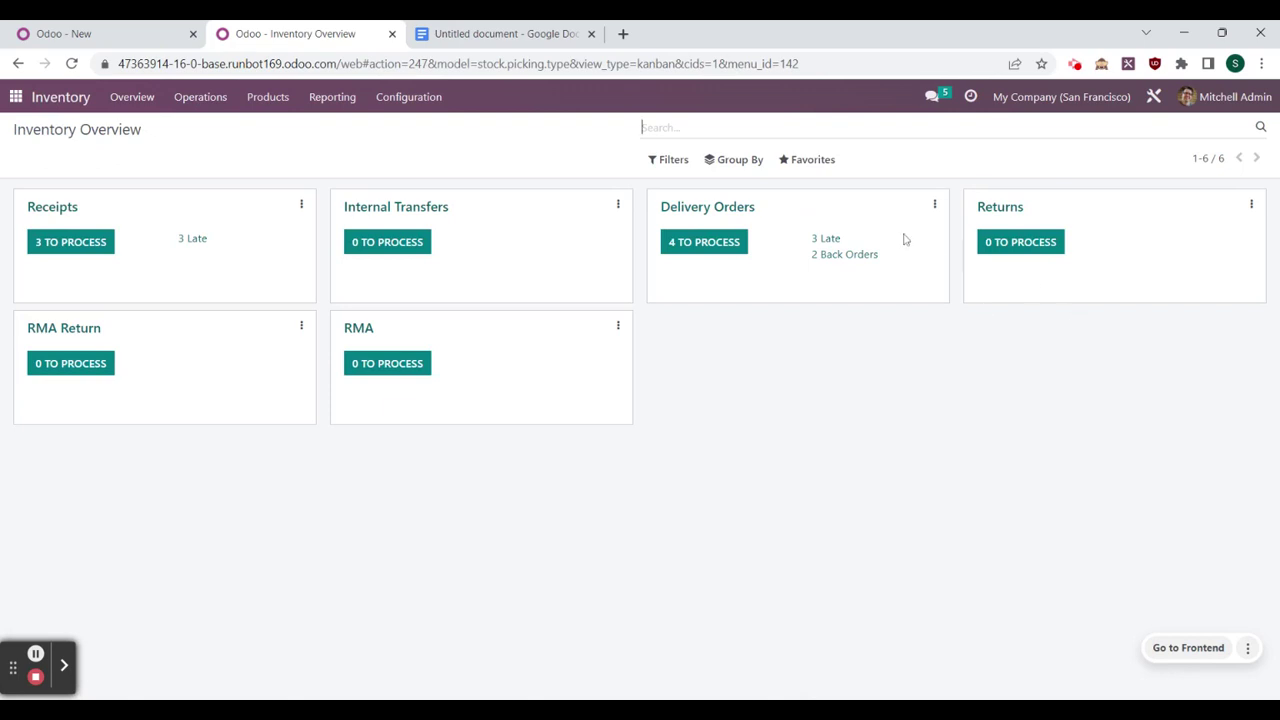
pyautogui.click(58, 248)
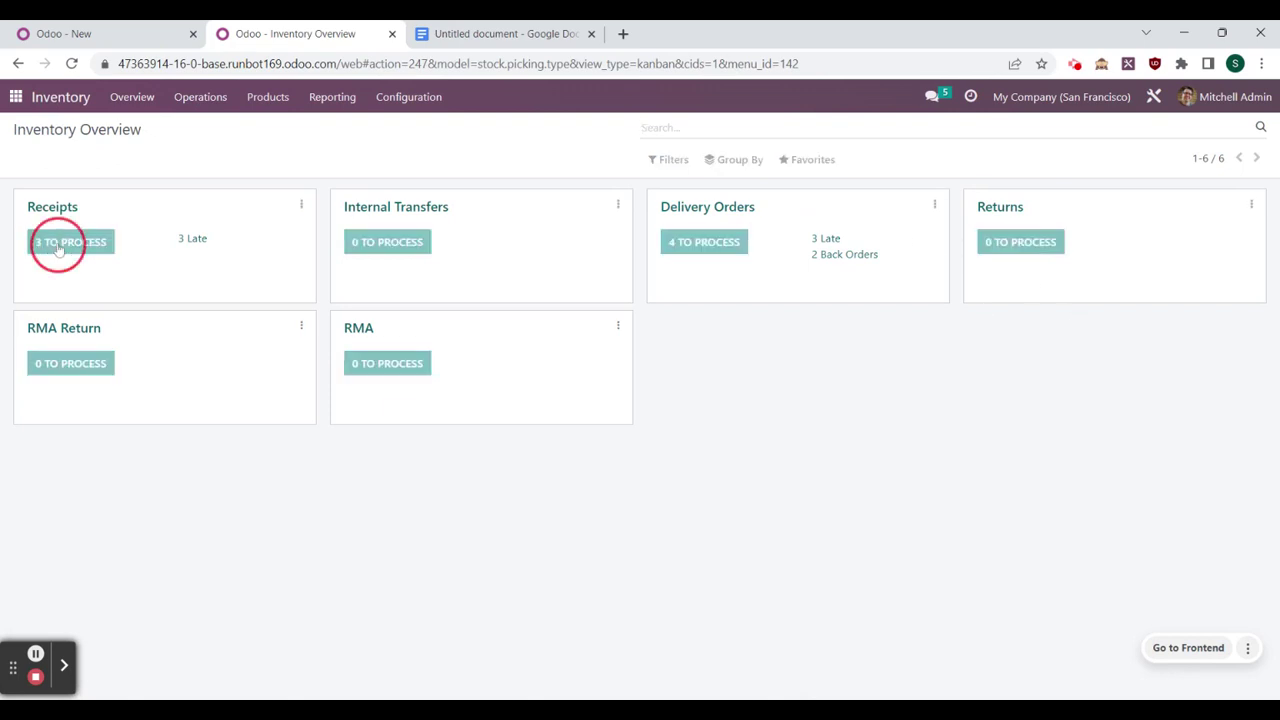
pyautogui.click(40, 162)
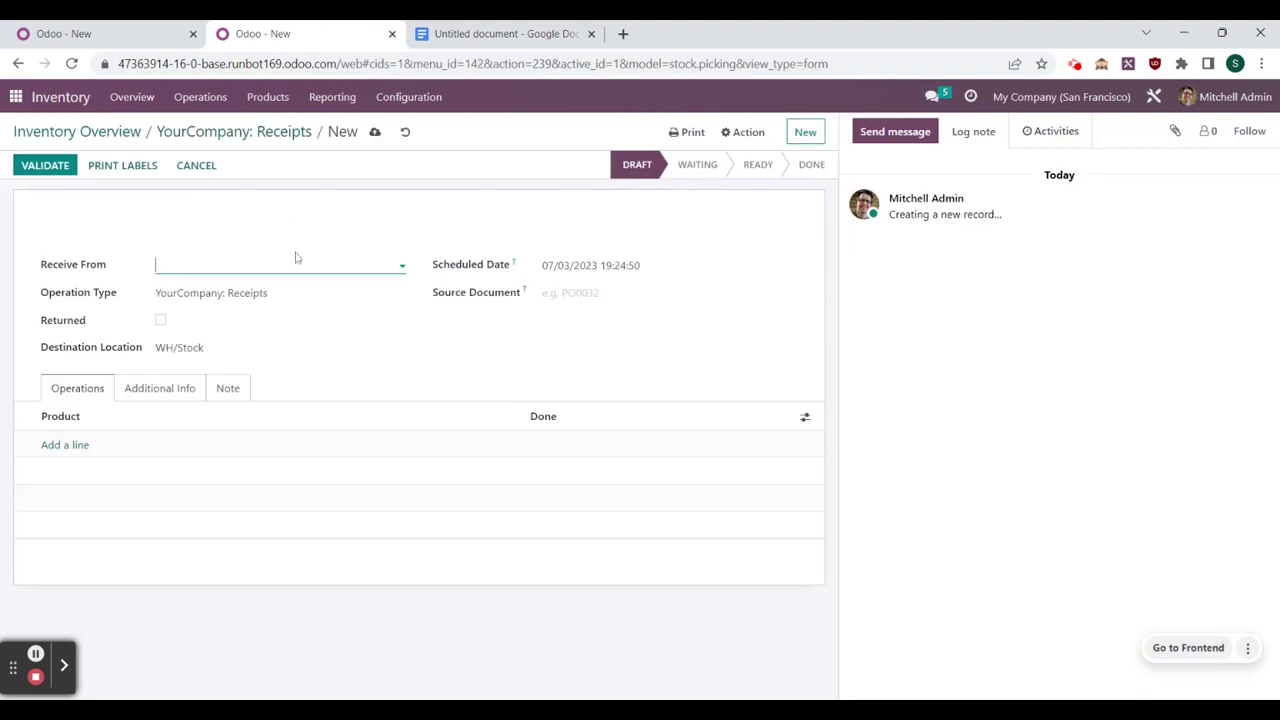
pyautogui.click(236, 265)
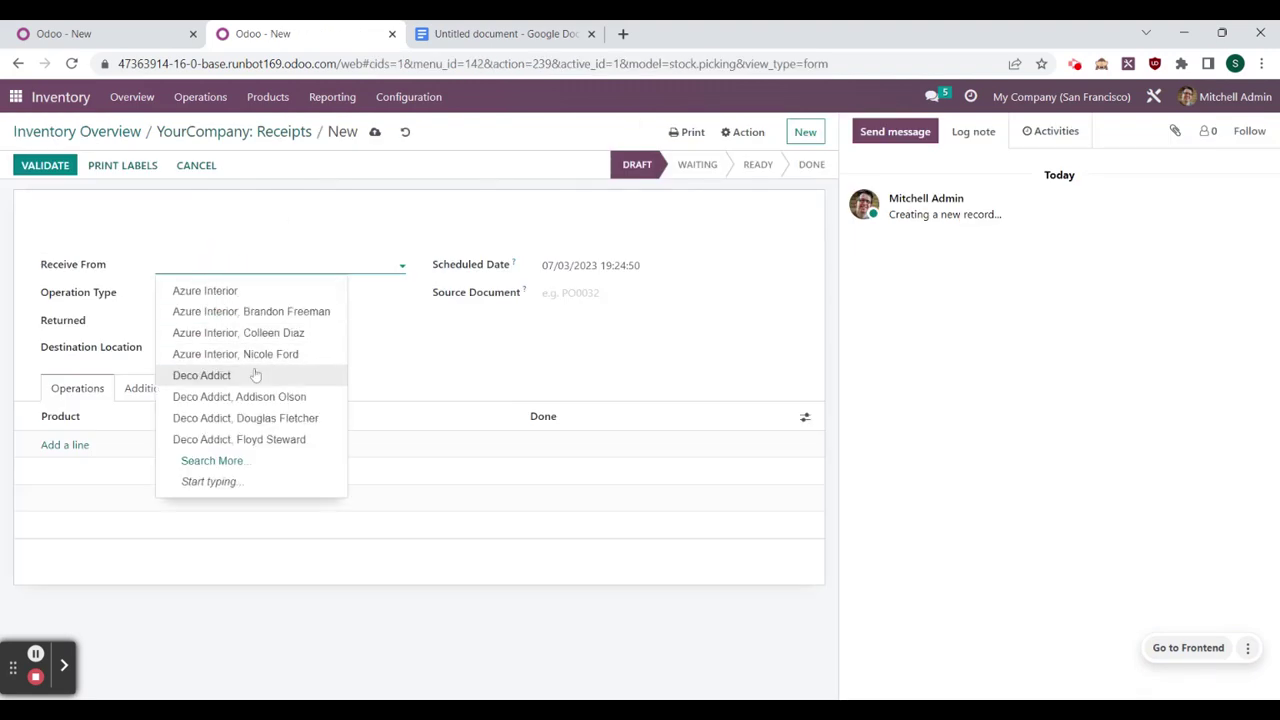
pyautogui.click(236, 290)
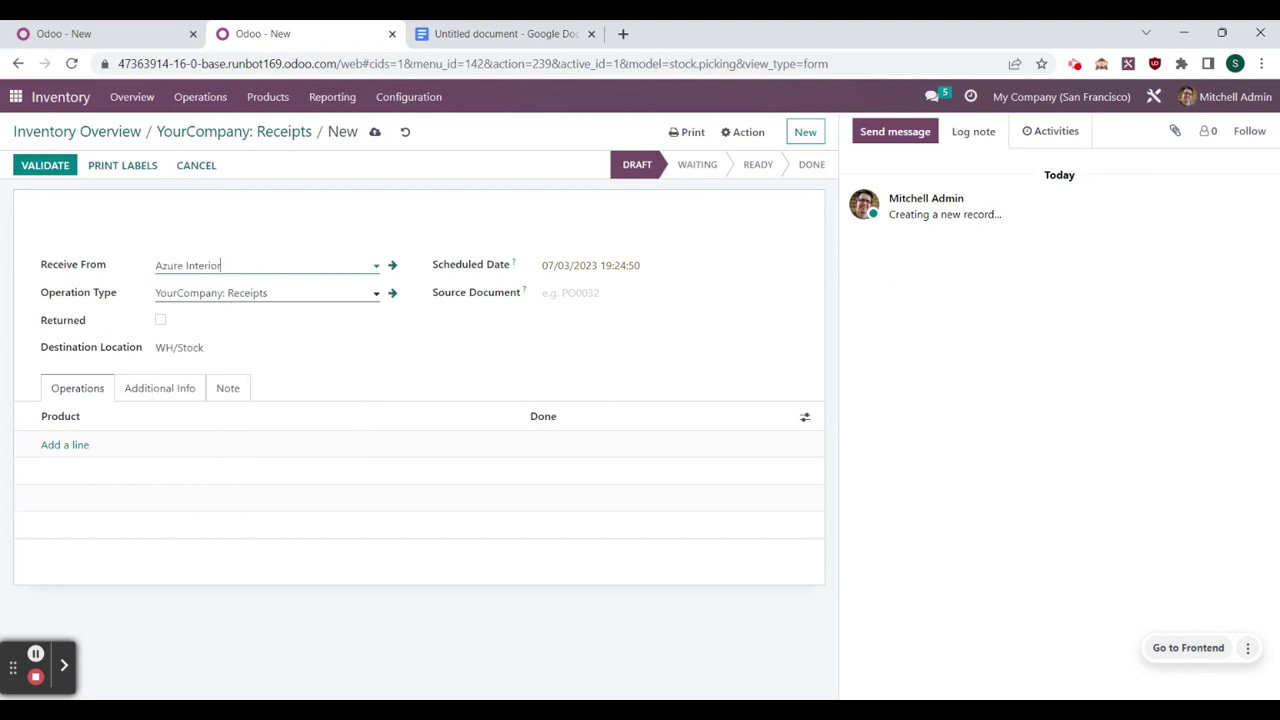
# Step: Add RMA Product as a product line on the new receipt
pyautogui.click(62, 447)
pyautogui.click(61, 445)
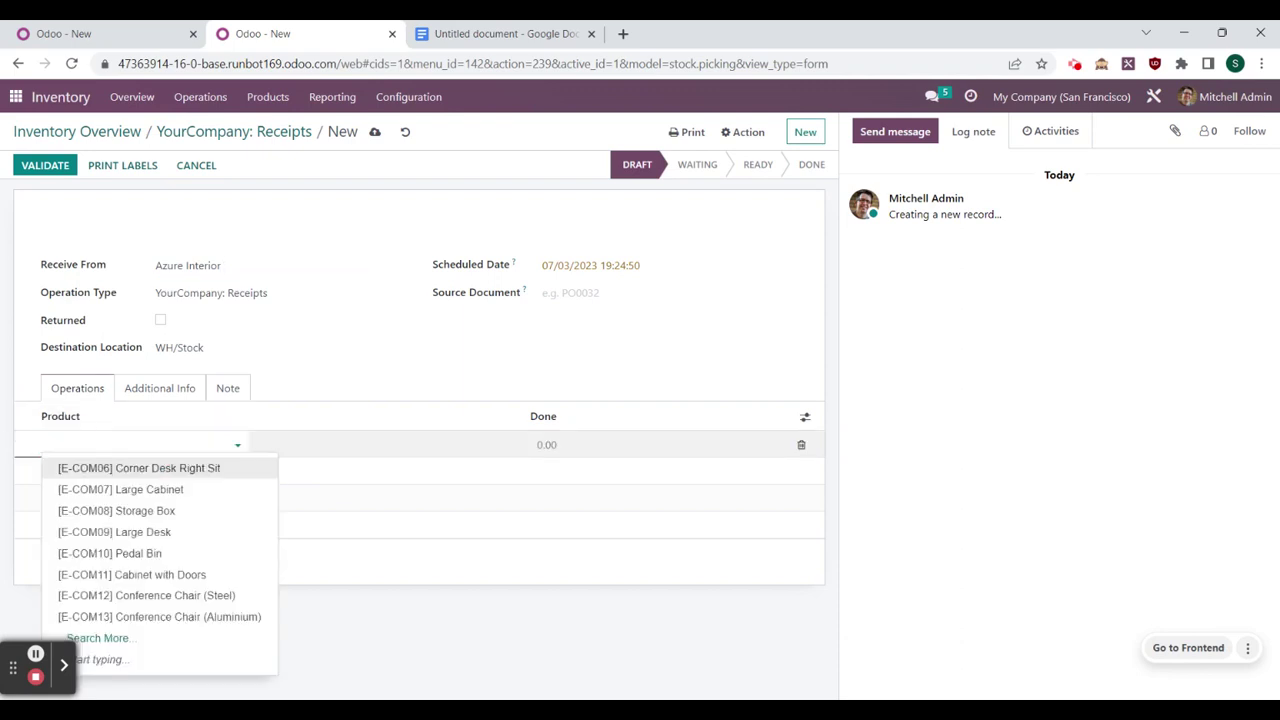
pyautogui.write('de')
pyautogui.press('BackSpace')
pyautogui.press('BackSpace')
pyautogui.write('rma')
pyautogui.click(100, 469)
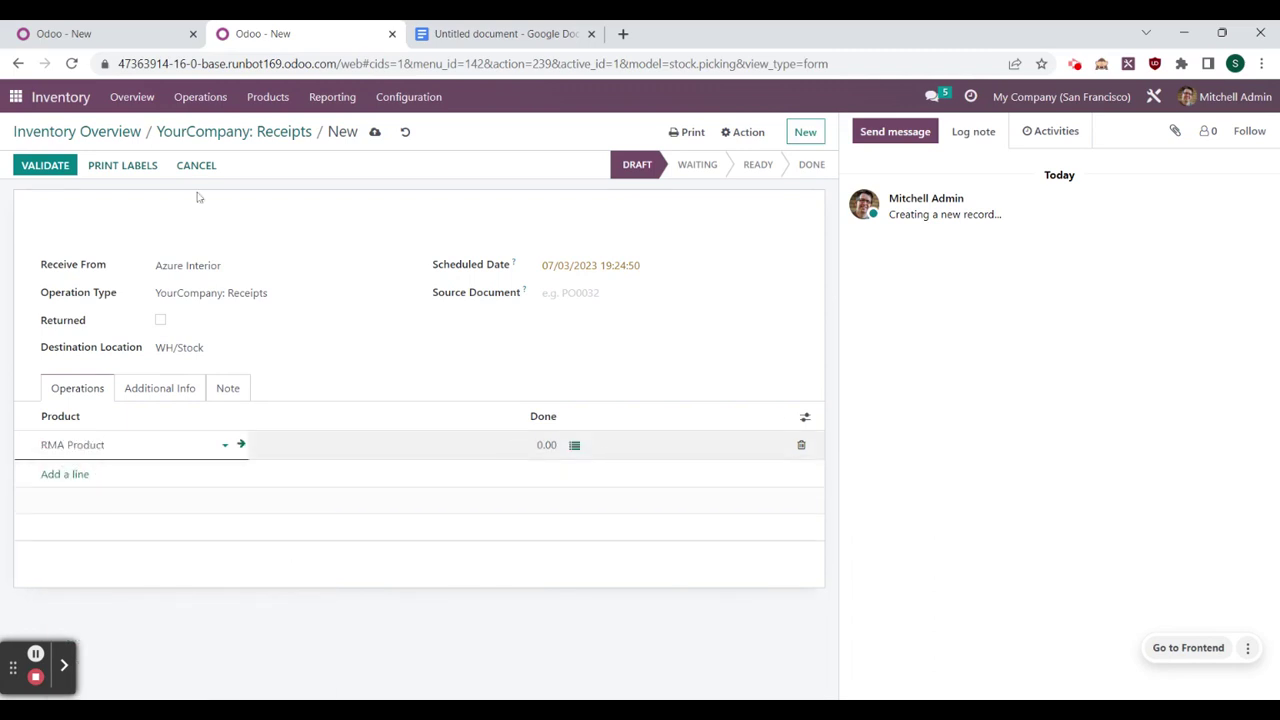
# Step: Try to validate the receipt without a done quantity
pyautogui.click(47, 165)
pyautogui.click(47, 165)
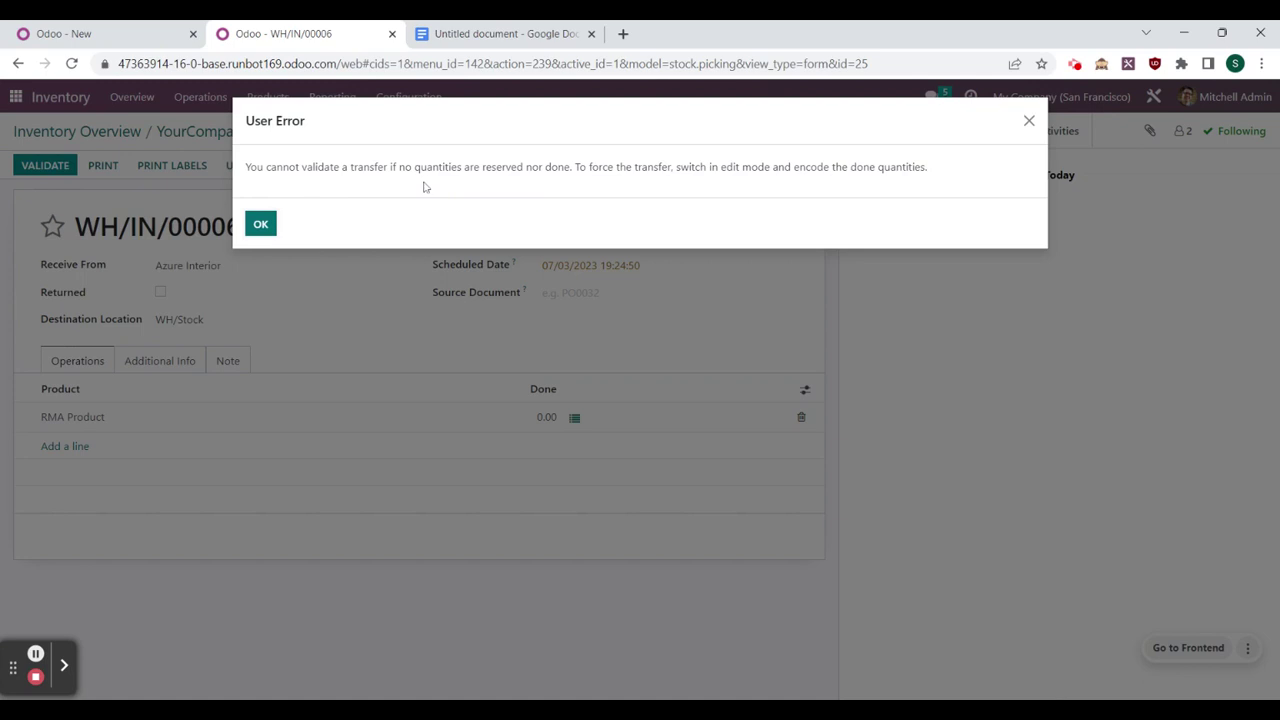
pyautogui.click(270, 229)
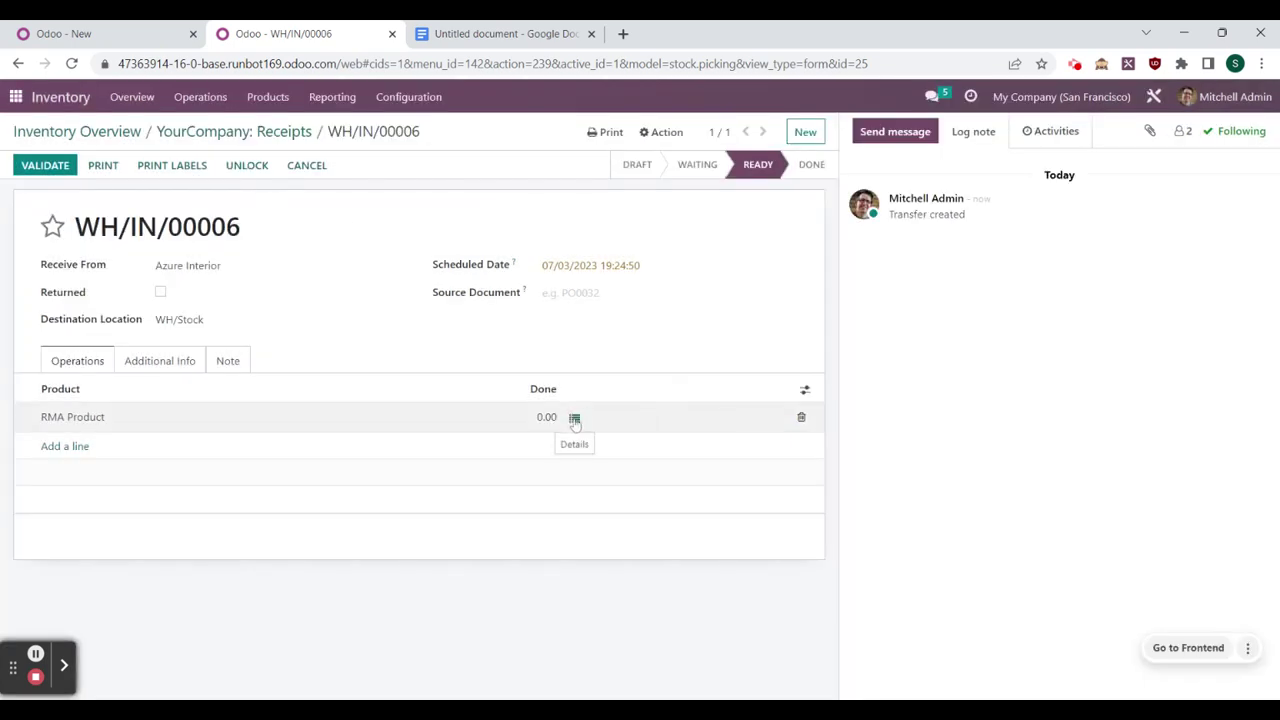
# Step: In the RMA Product line's detailed operations, record one unit with serial number 0001 received into WH/Stock
pyautogui.click(575, 419)
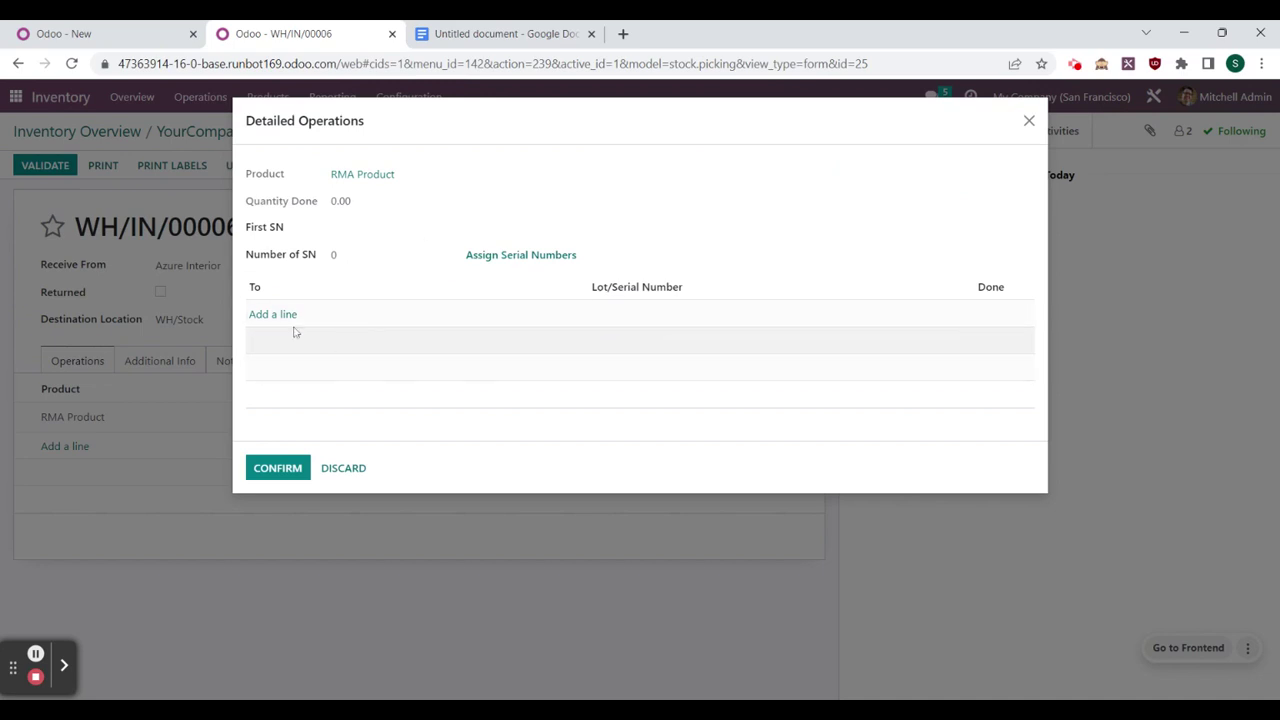
pyautogui.click(286, 314)
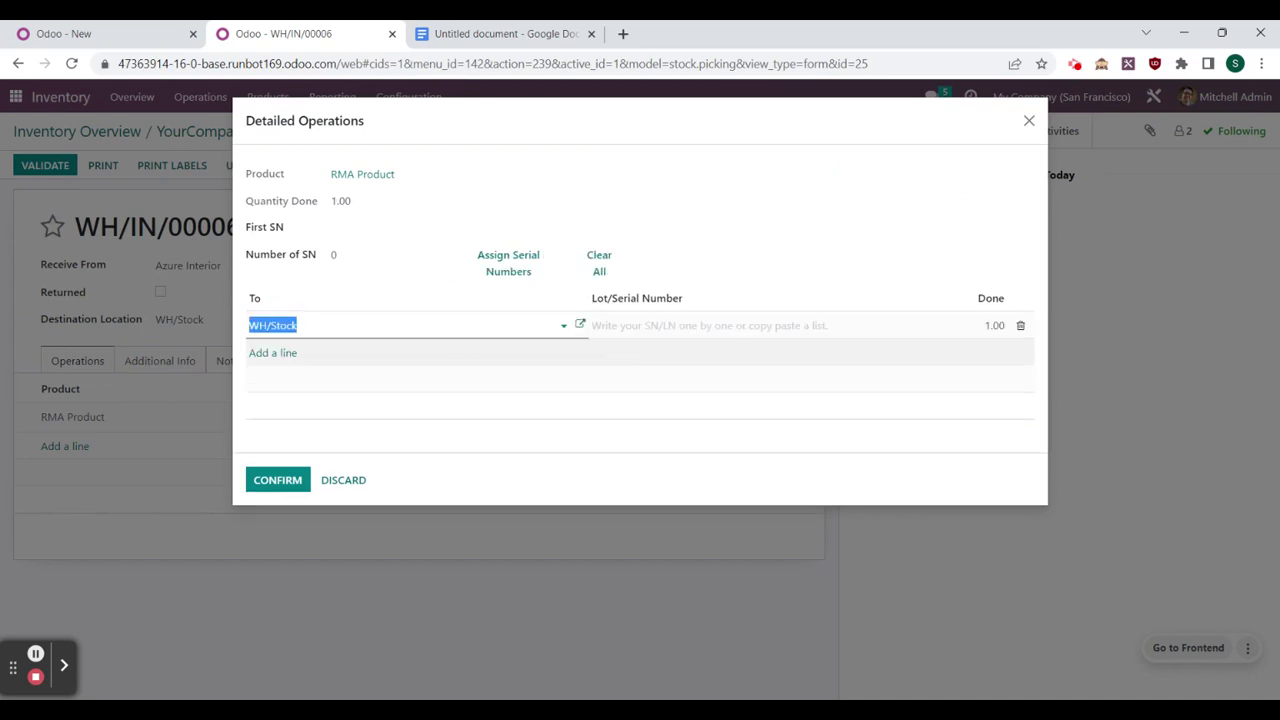
pyautogui.click(672, 326)
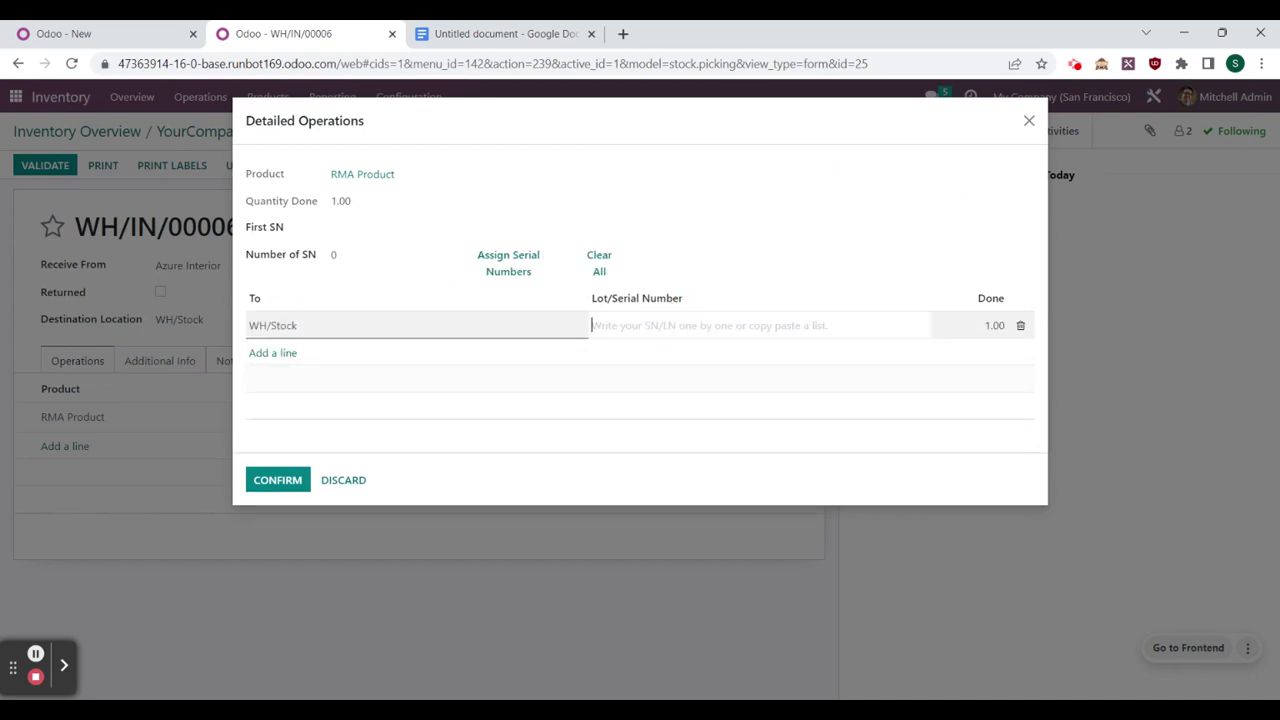
pyautogui.write('0001')
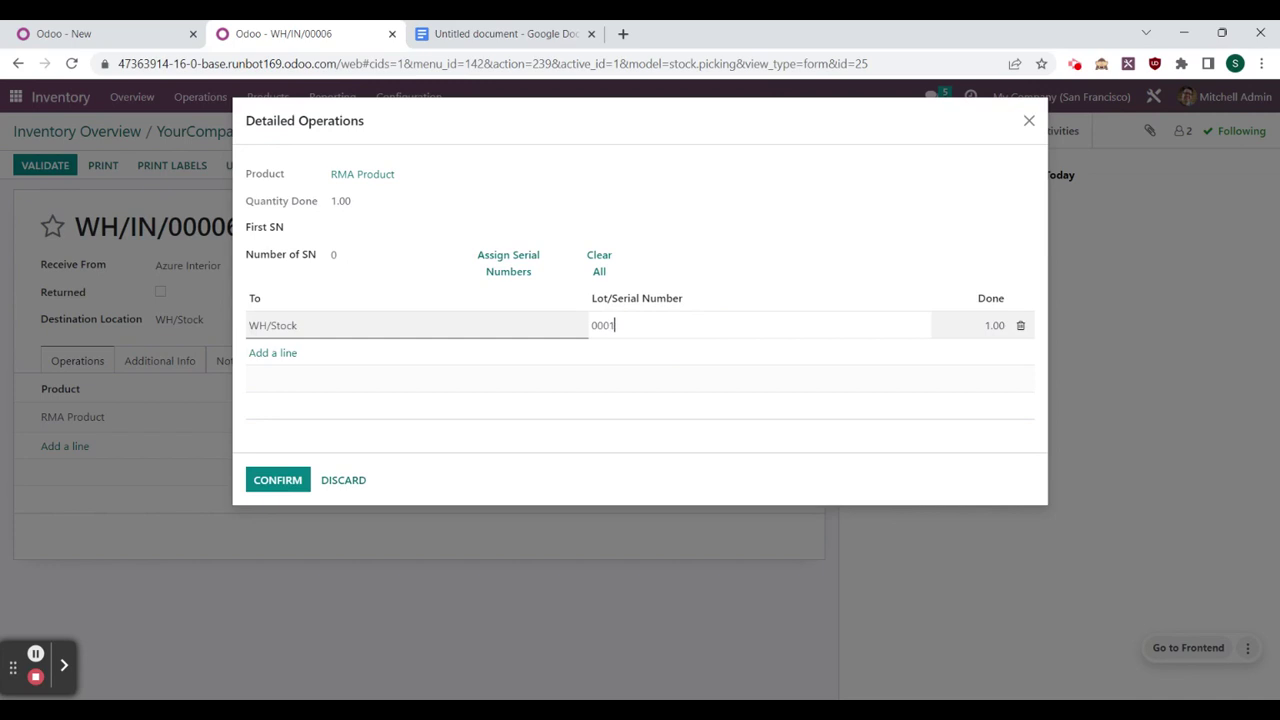
pyautogui.click(272, 488)
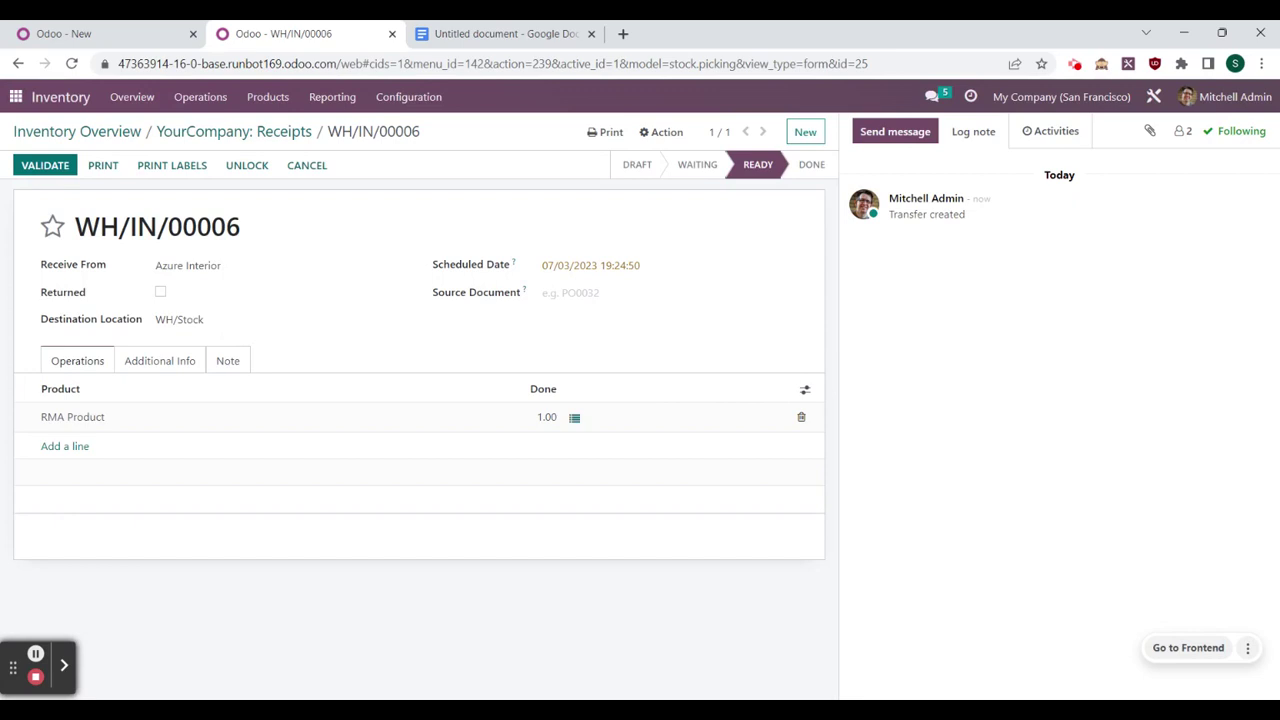
# Step: Validate the receipt and open its traceability report
pyautogui.click(65, 167)
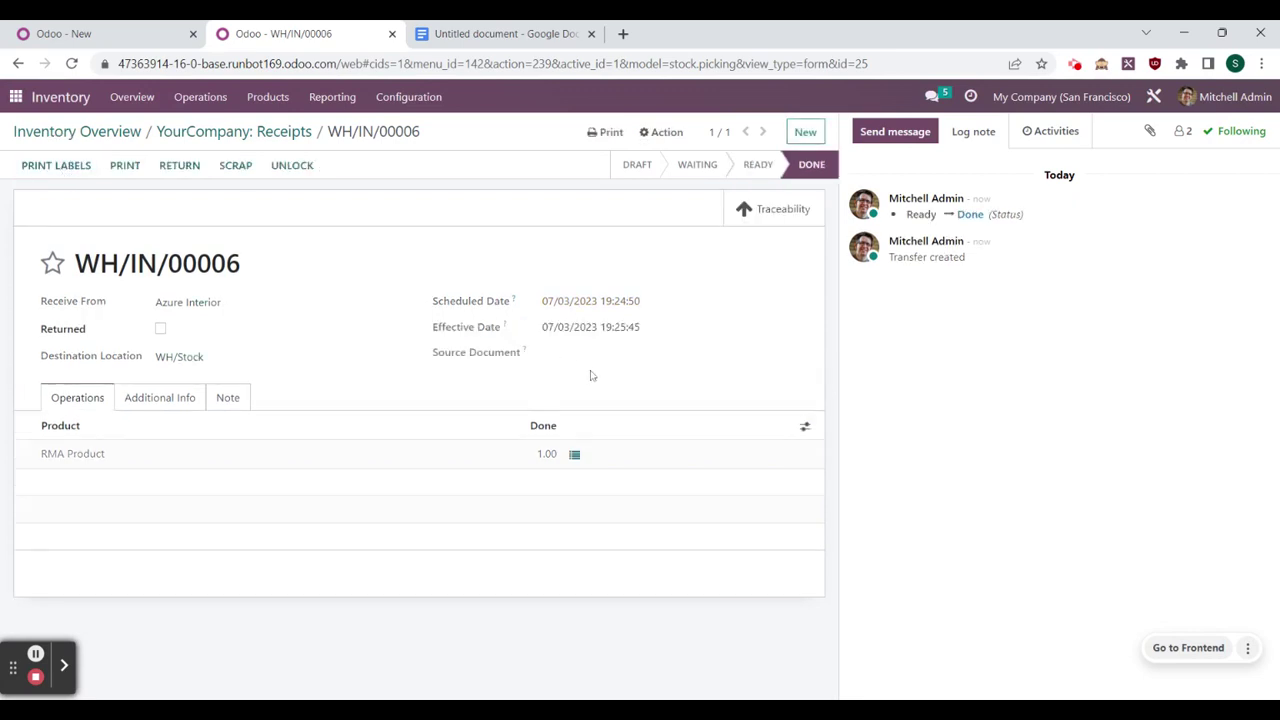
pyautogui.click(766, 212)
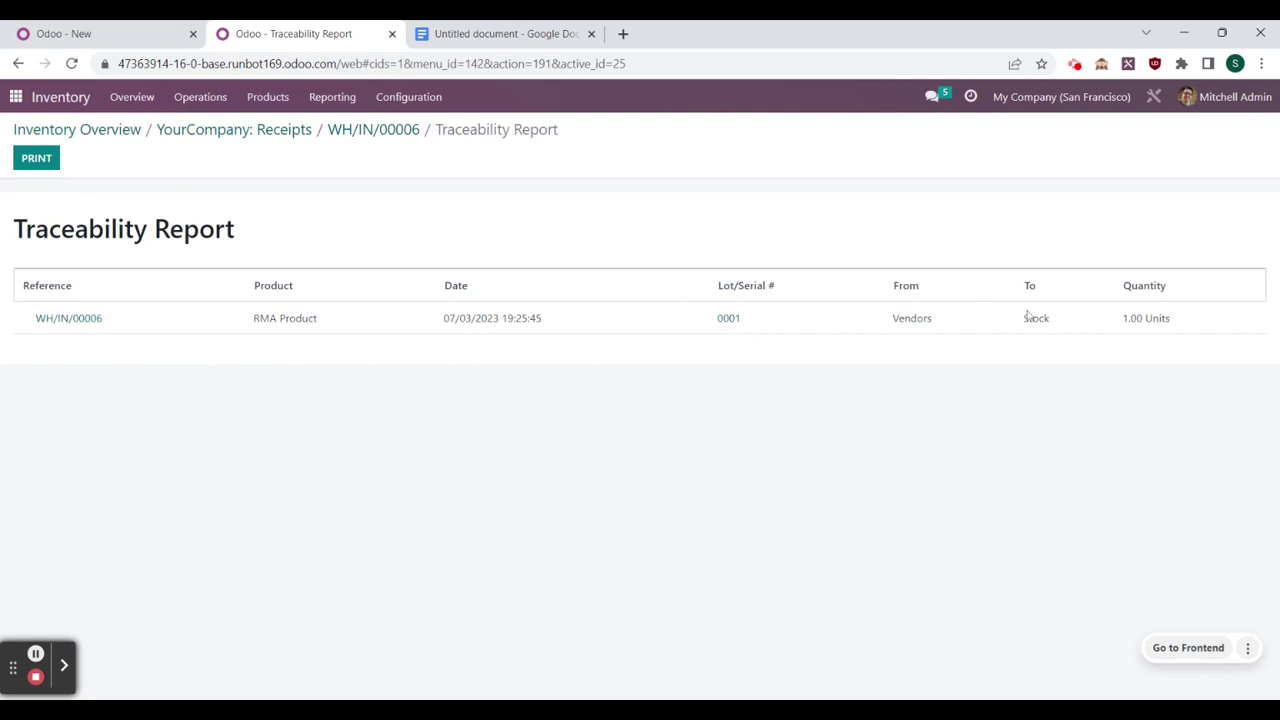
# Step: From the Inventory overview, start a new RMA transfer with Azure Interior as the delivery address
pyautogui.click(71, 101)
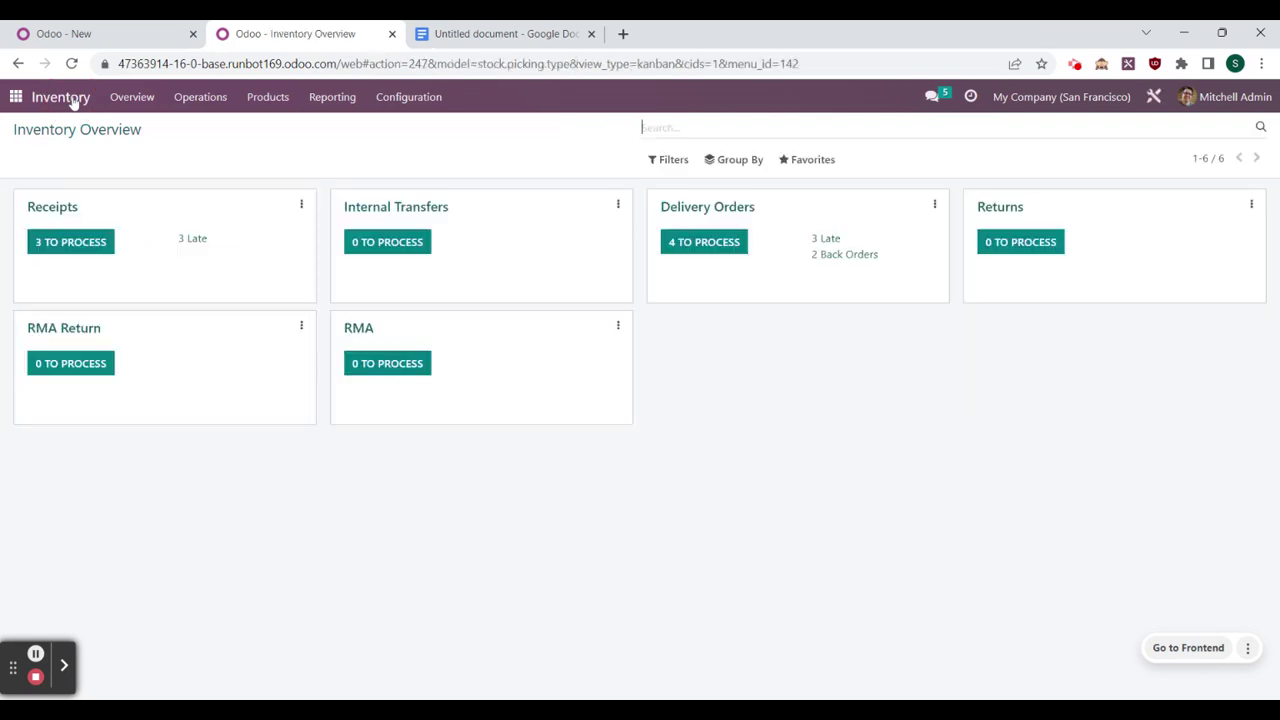
pyautogui.click(378, 365)
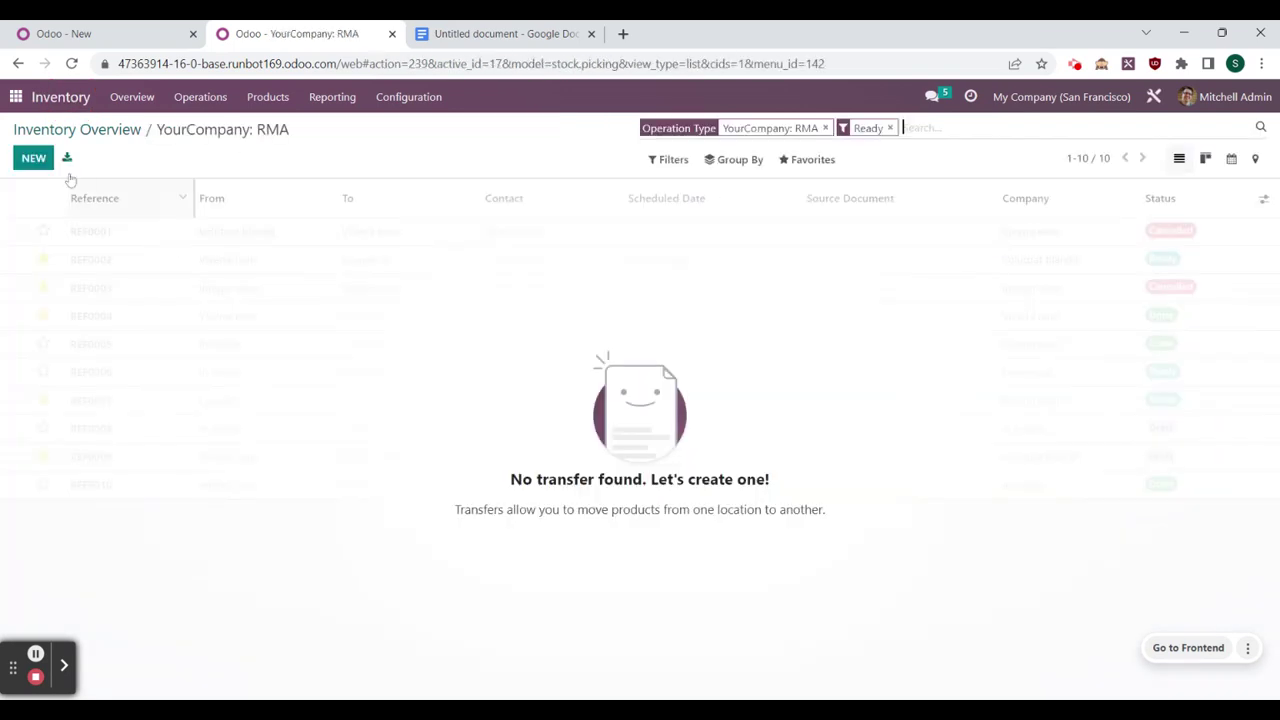
pyautogui.click(32, 160)
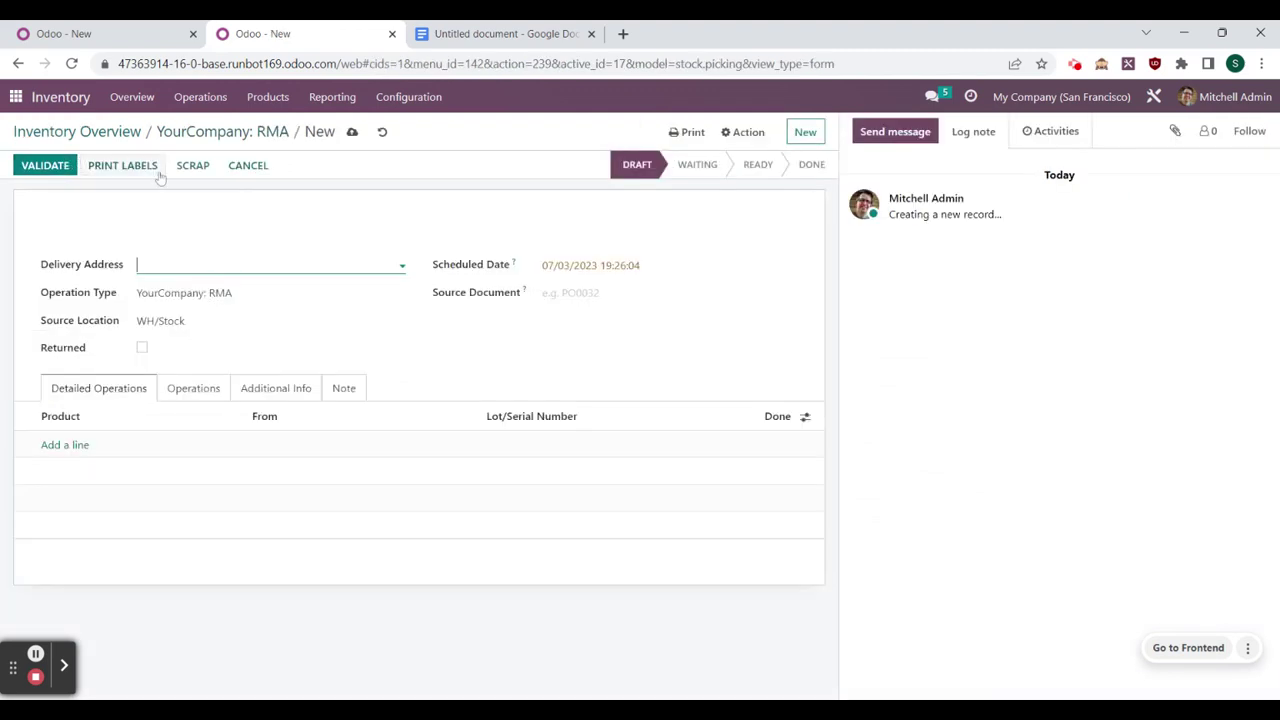
pyautogui.click(338, 266)
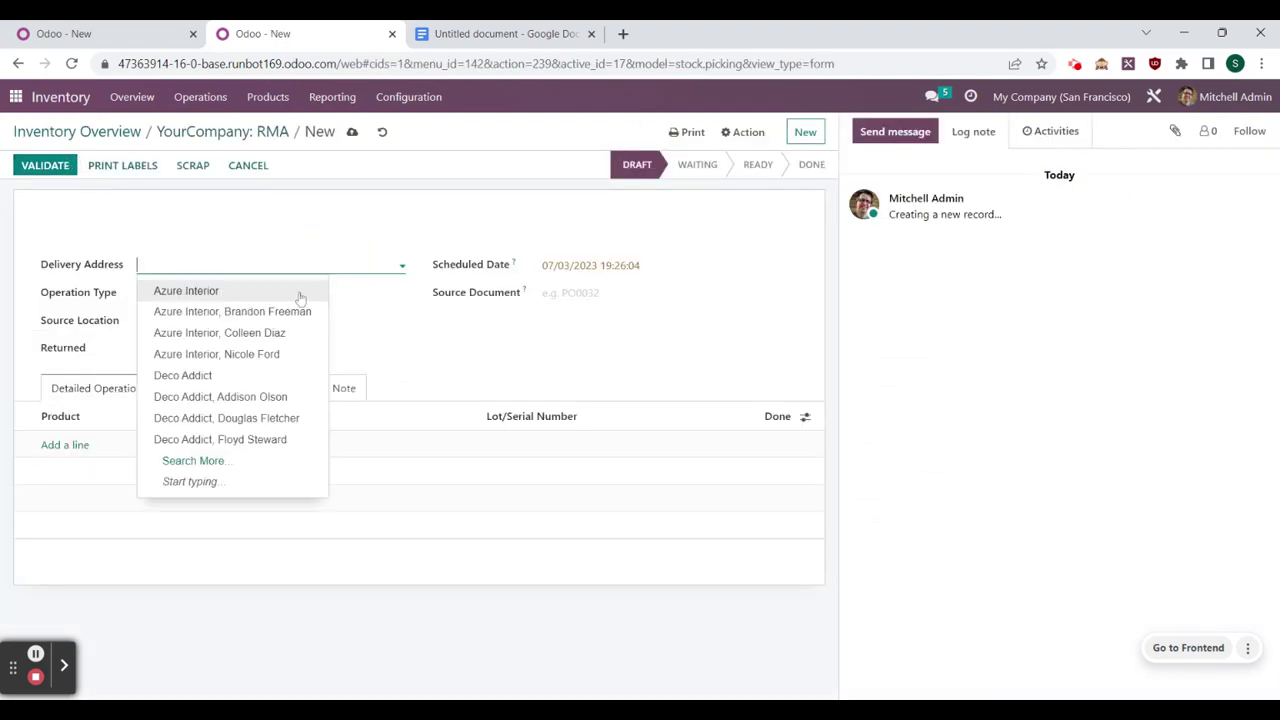
pyautogui.click(300, 290)
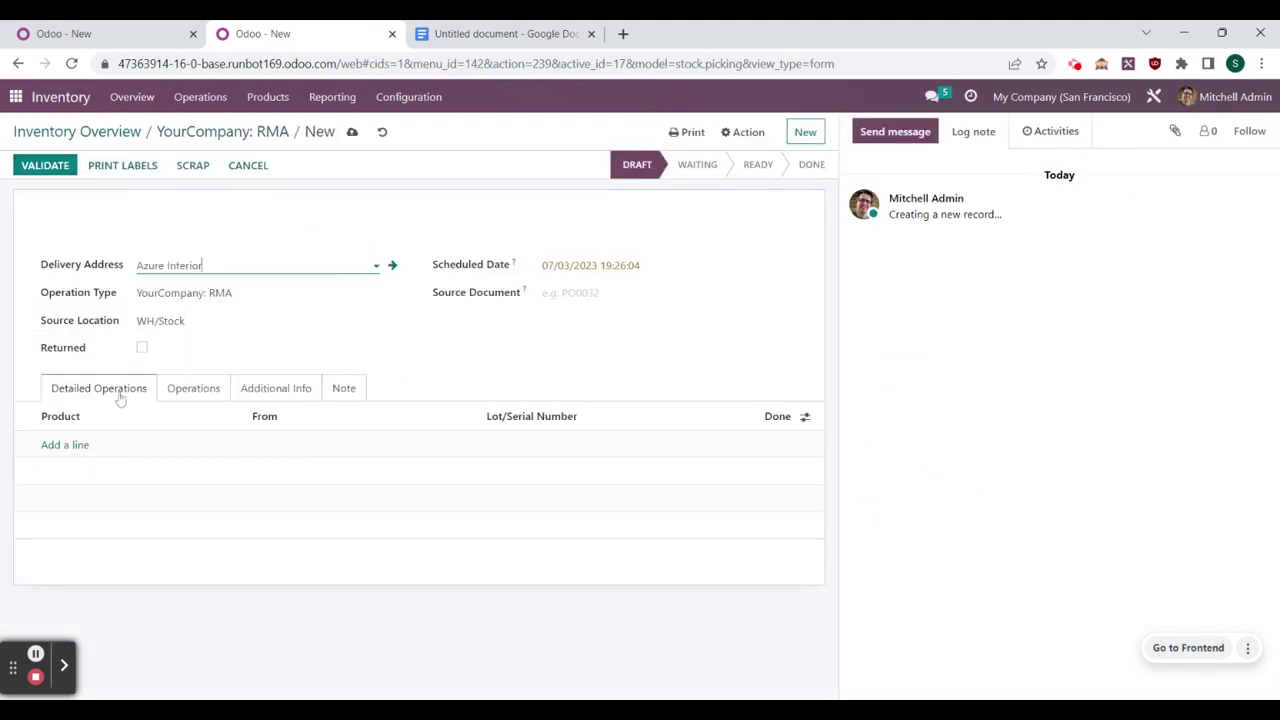
# Step: Add a detailed operation line for RMA Product with serial number 0001 to the RMA transfer
pyautogui.click(77, 445)
pyautogui.click(77, 447)
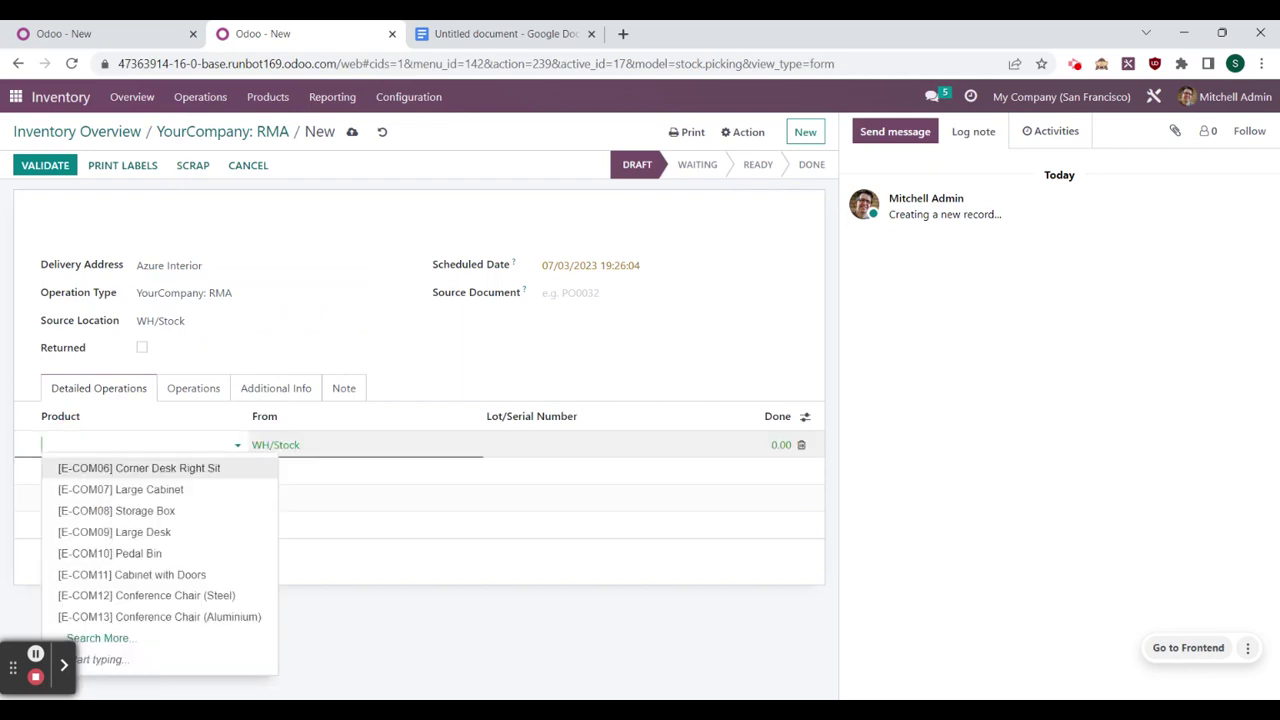
pyautogui.write('rma')
pyautogui.click(115, 467)
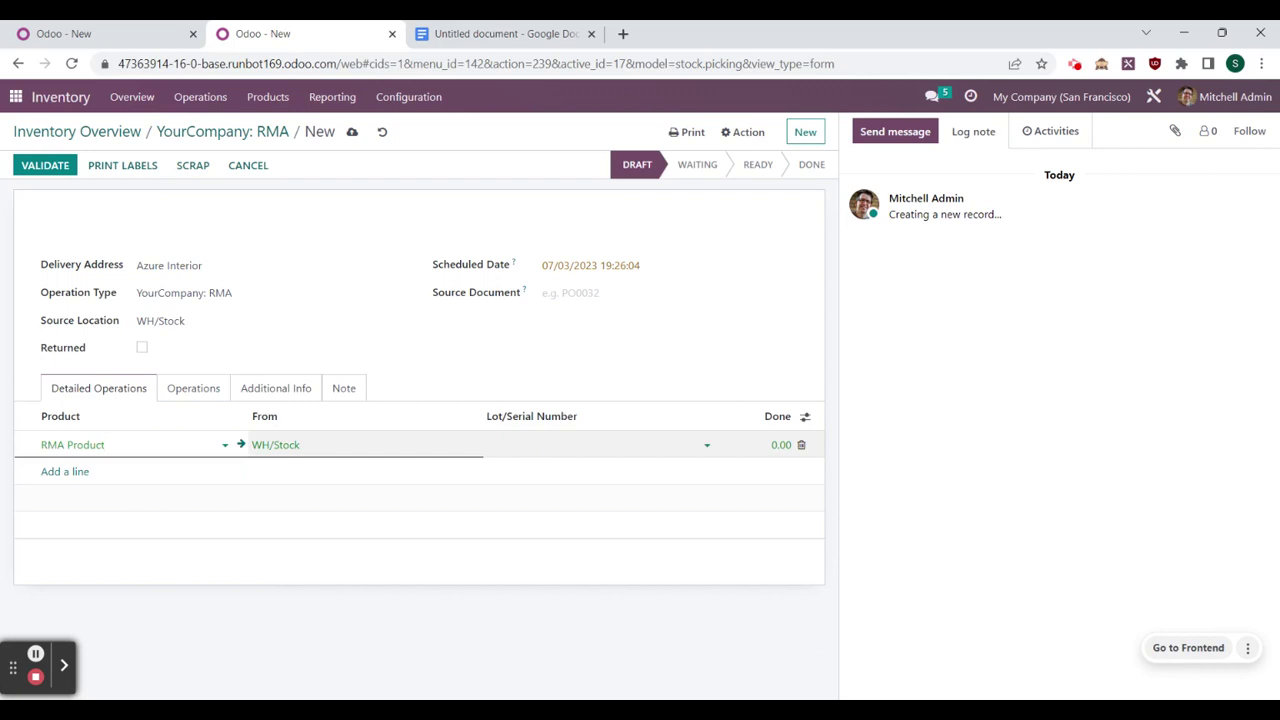
pyautogui.click(563, 440)
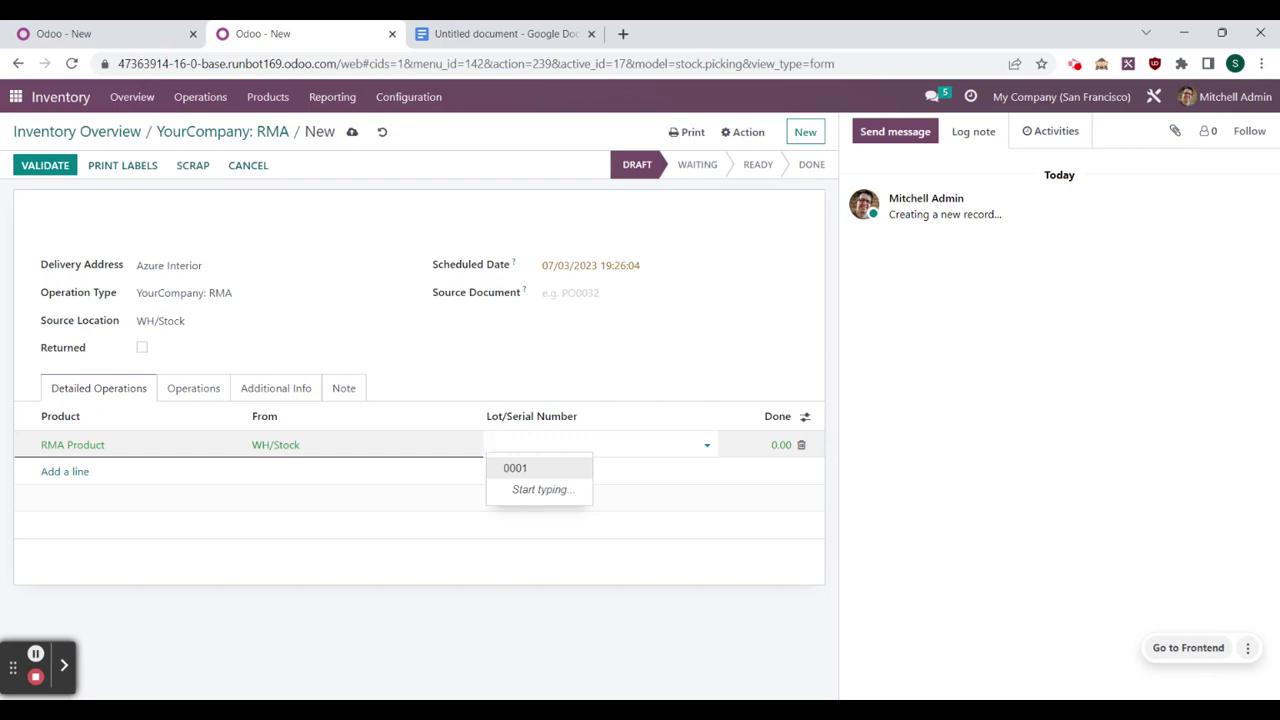
pyautogui.click(561, 471)
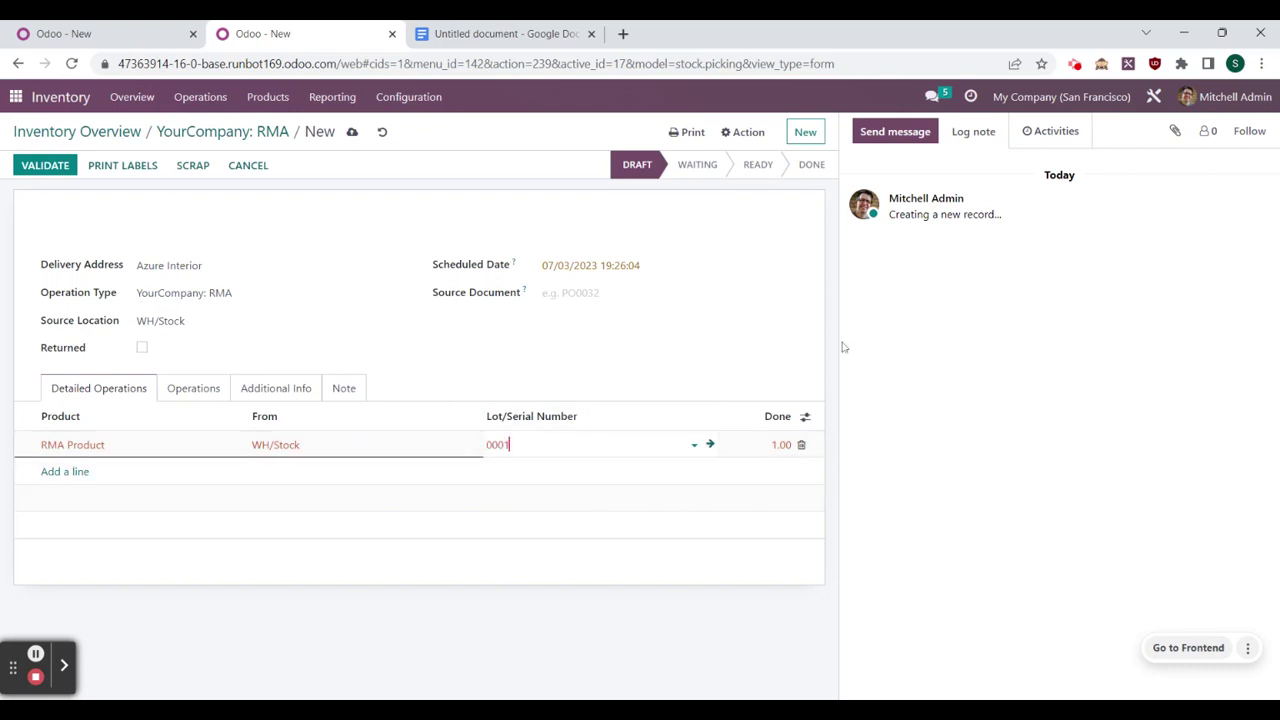
# Step: Validate the RMA transfer with SMS confirmation disabled and open its traceability report
pyautogui.click(46, 166)
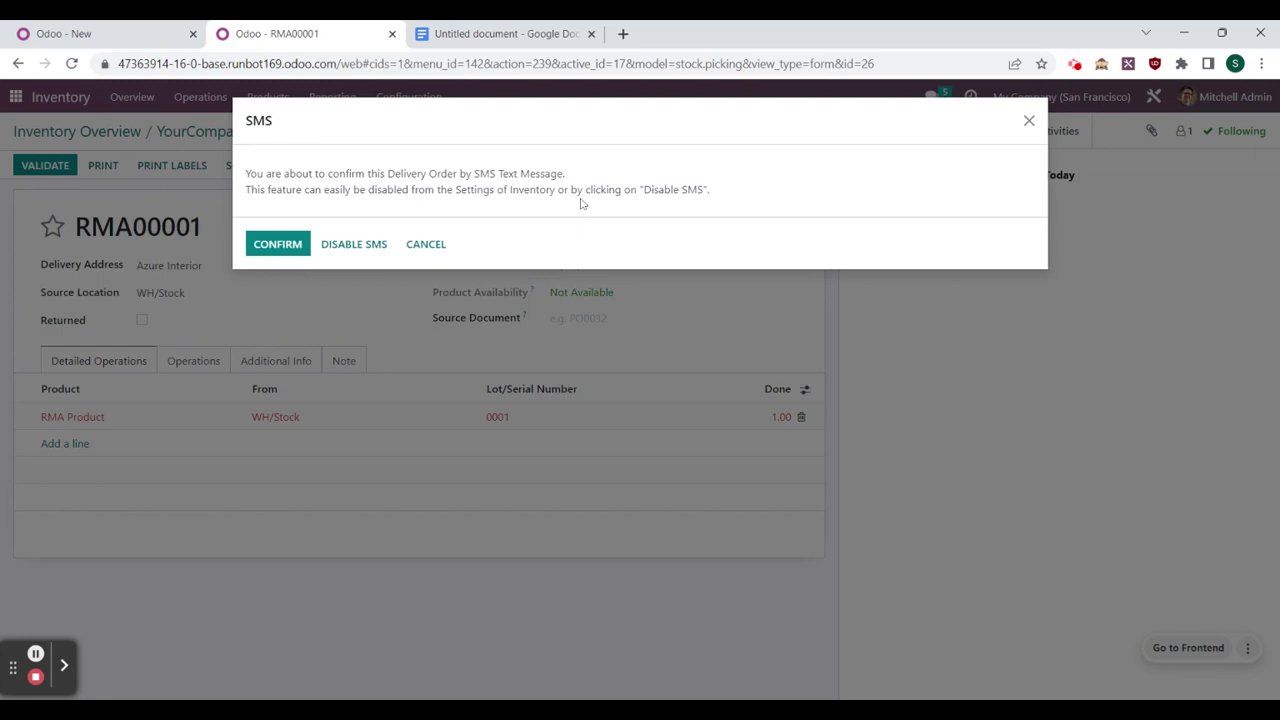
pyautogui.click(353, 245)
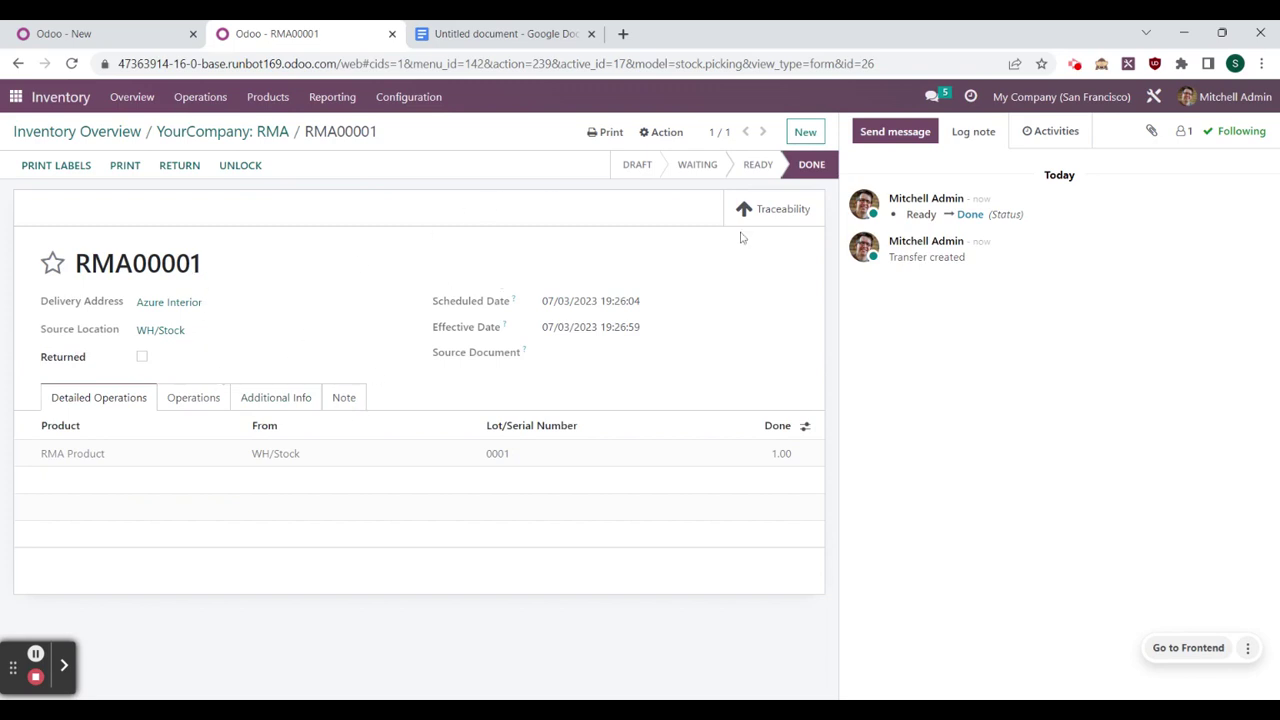
pyautogui.click(793, 214)
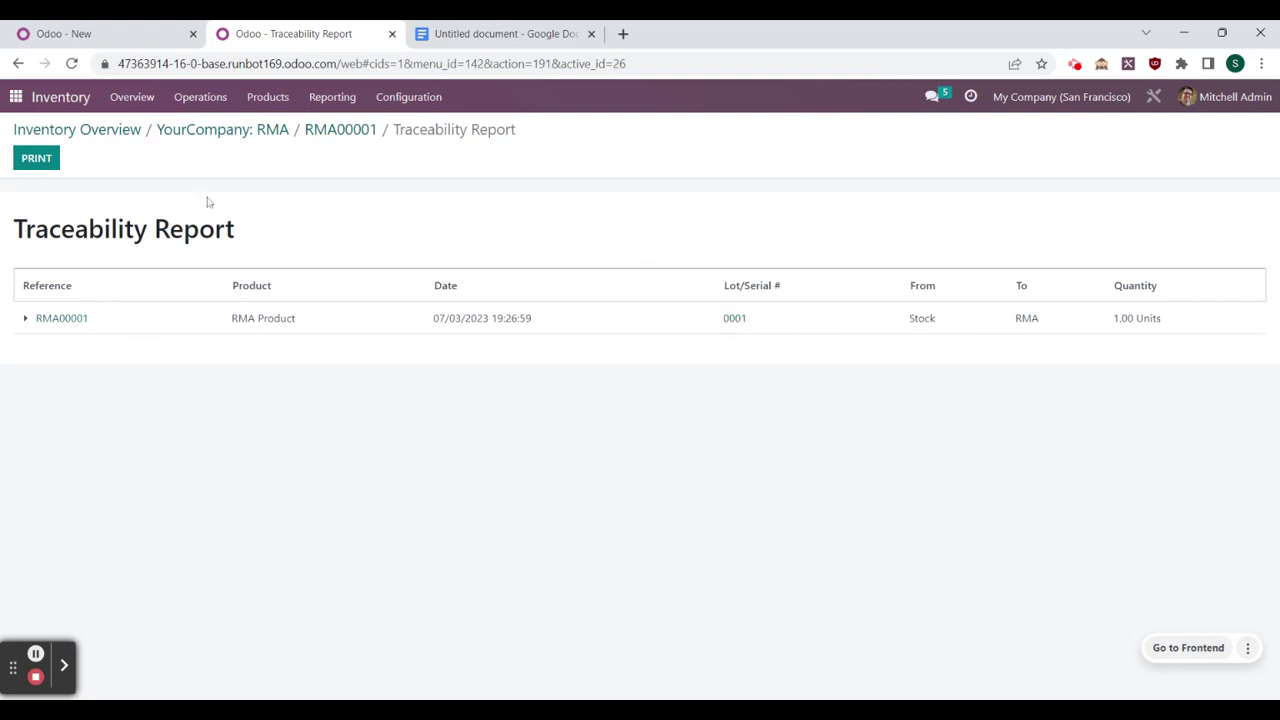
# Step: Review the Moves History report, and search the Stock report for "rma"
pyautogui.click(333, 99)
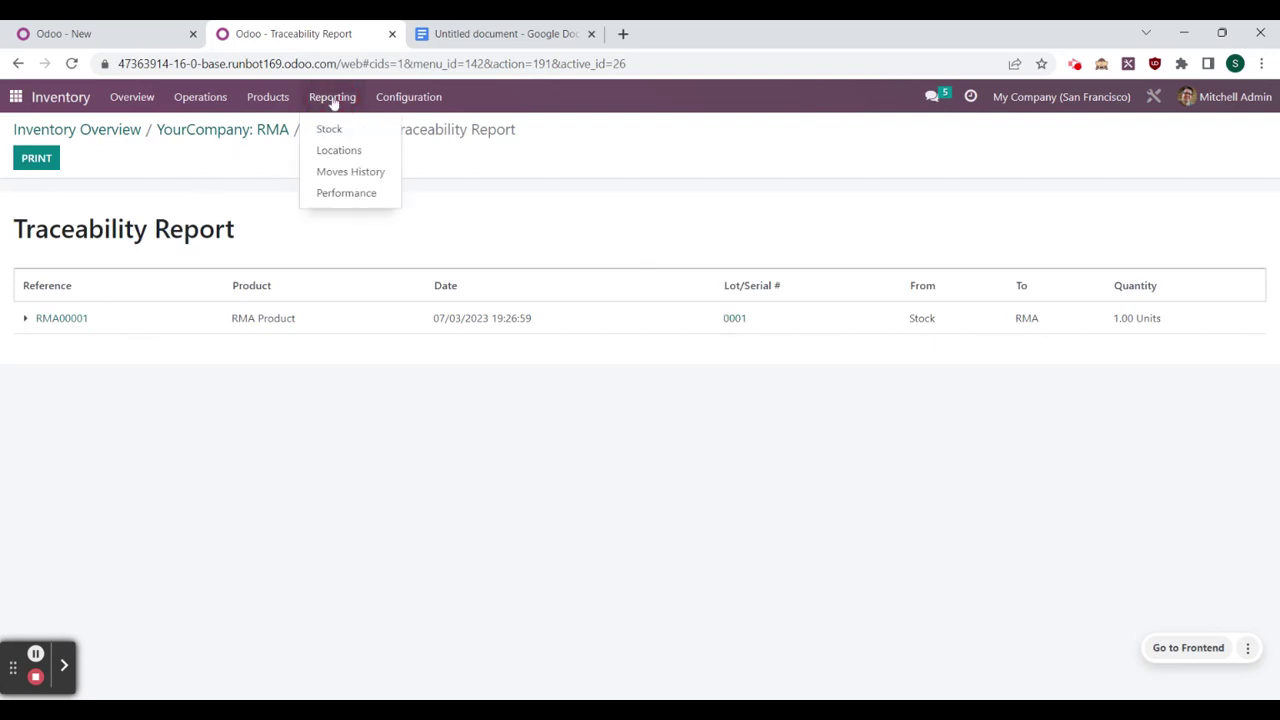
pyautogui.click(350, 171)
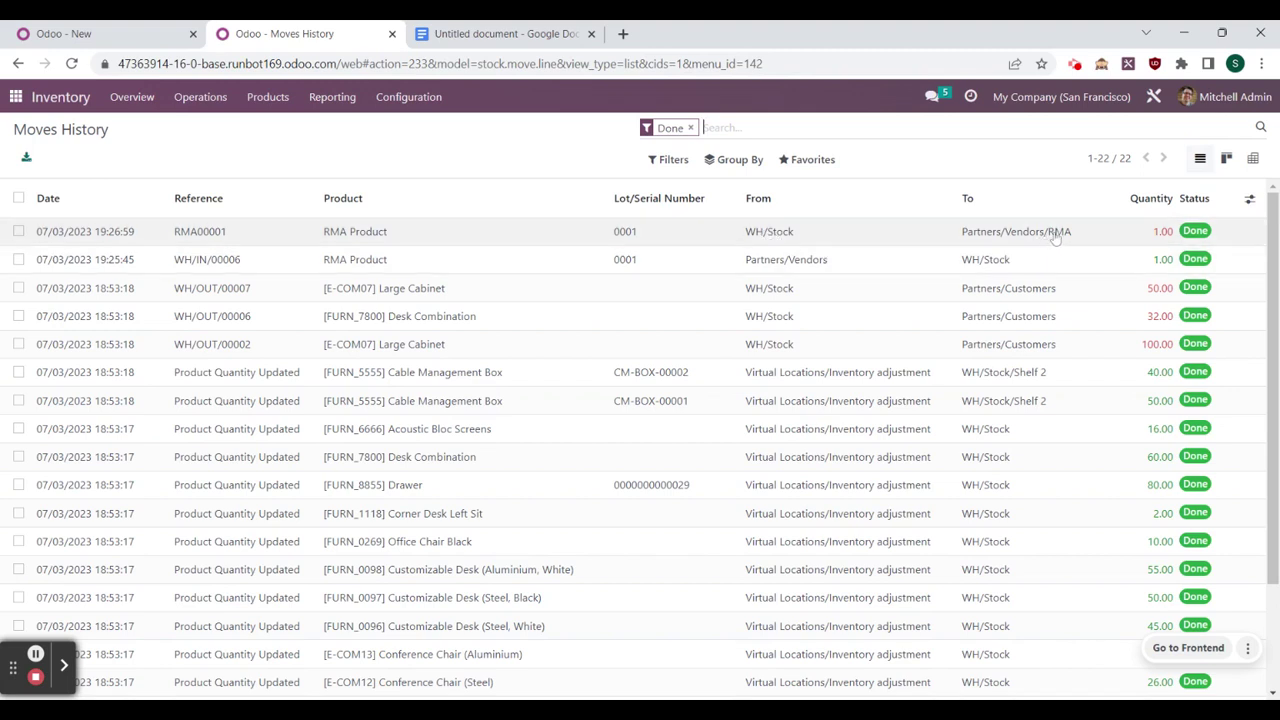
pyautogui.click(337, 97)
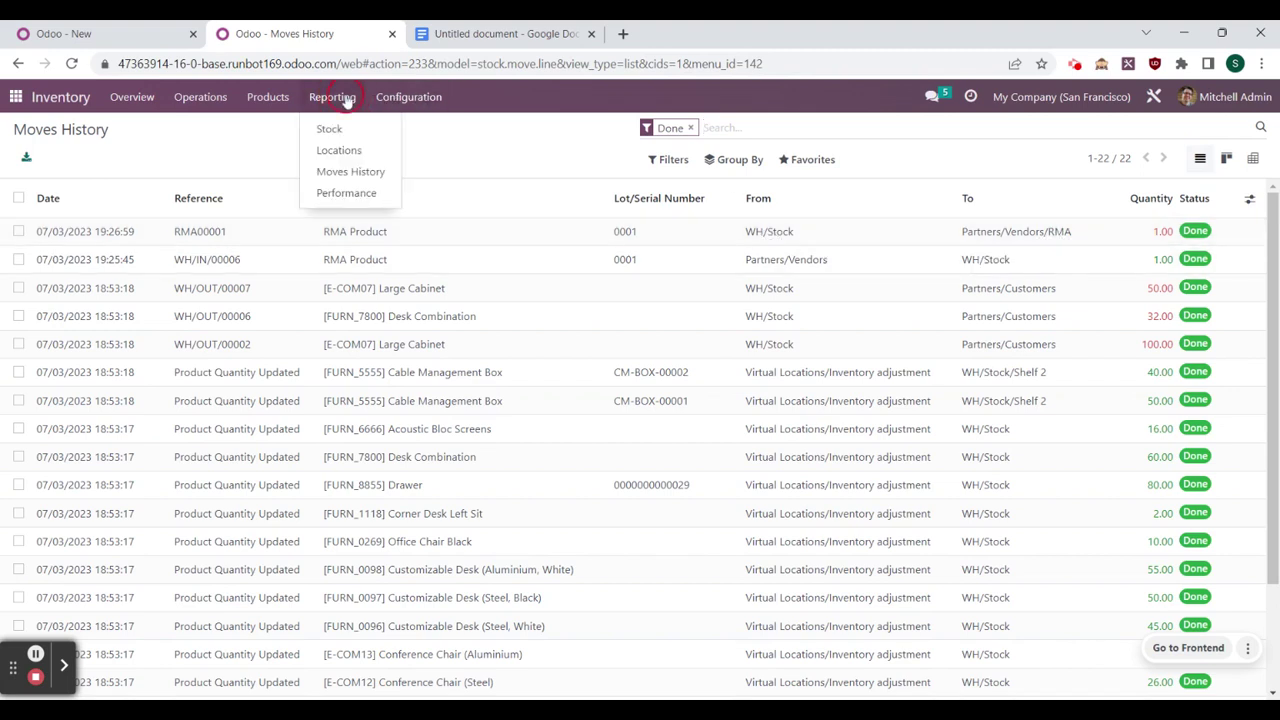
pyautogui.click(340, 132)
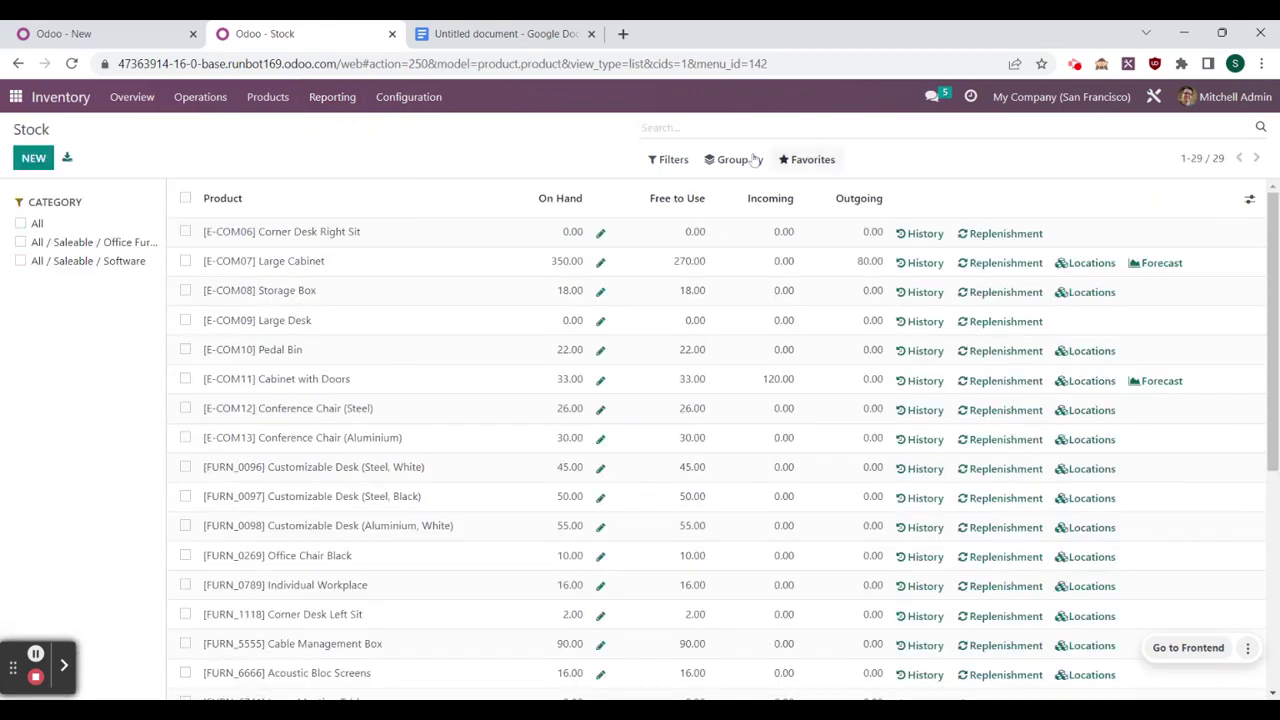
pyautogui.write('rma')
pyautogui.press('Return')
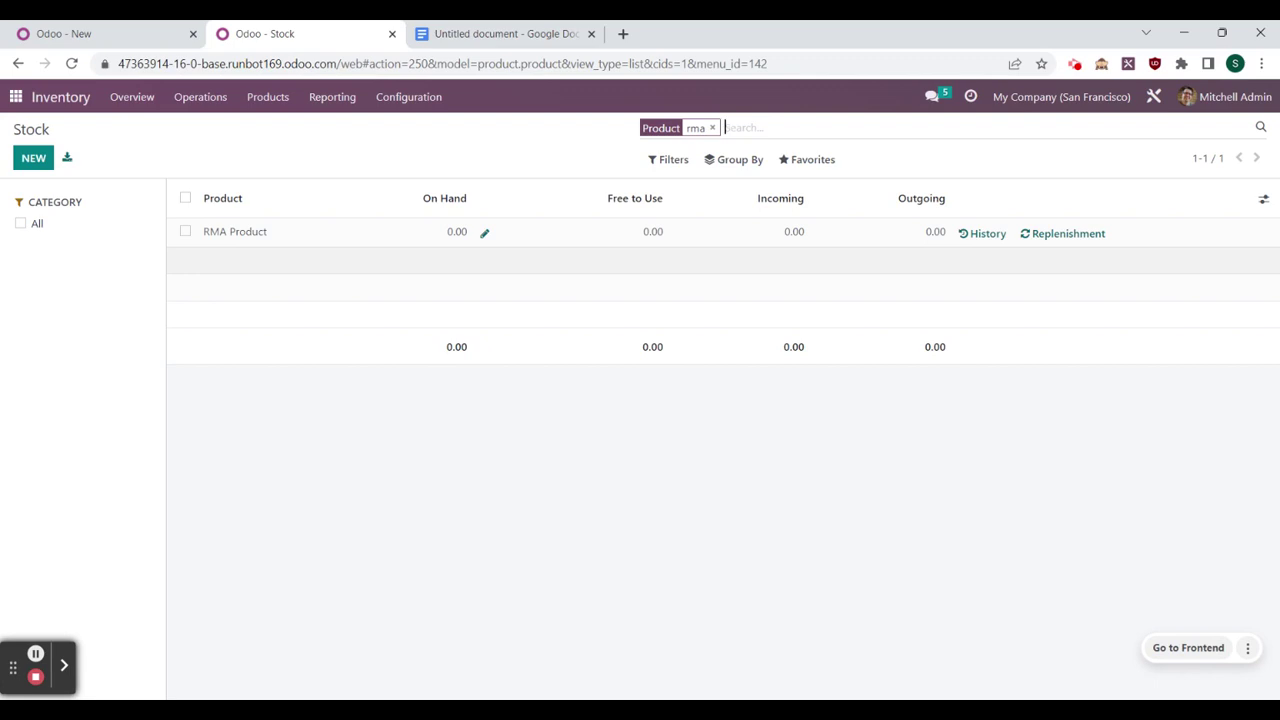
pyautogui.click(334, 100)
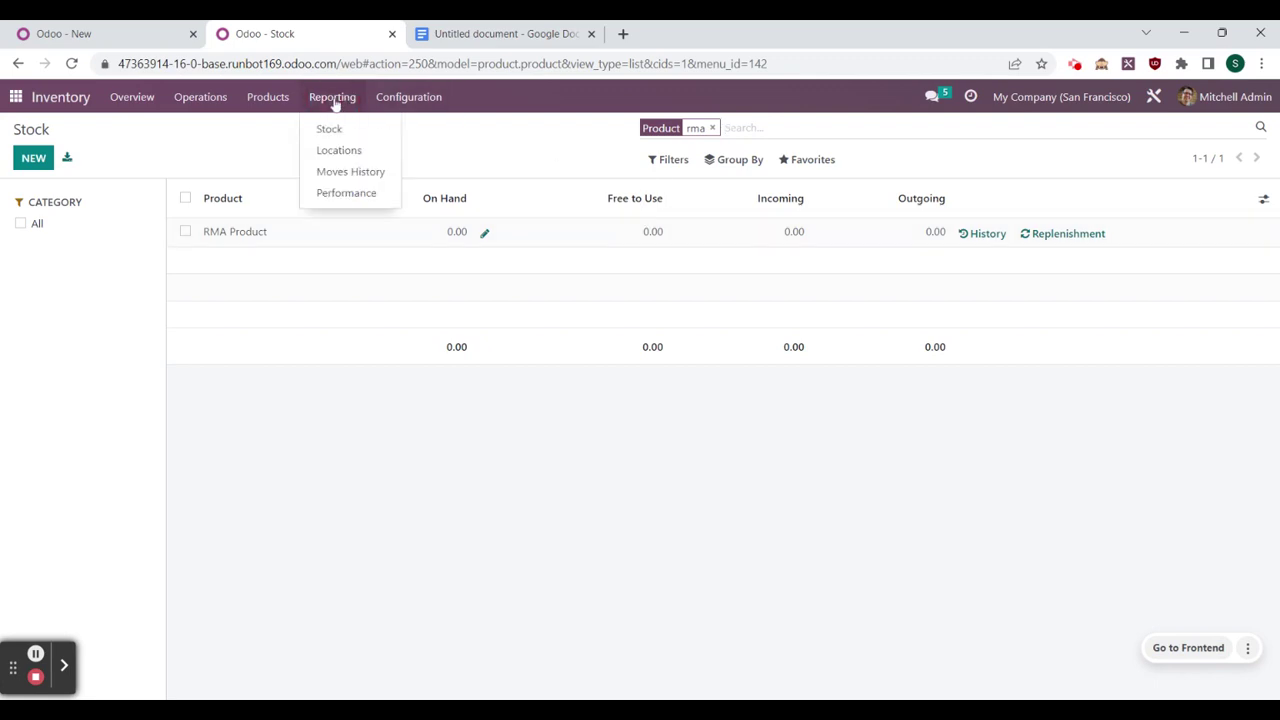
pyautogui.click(461, 145)
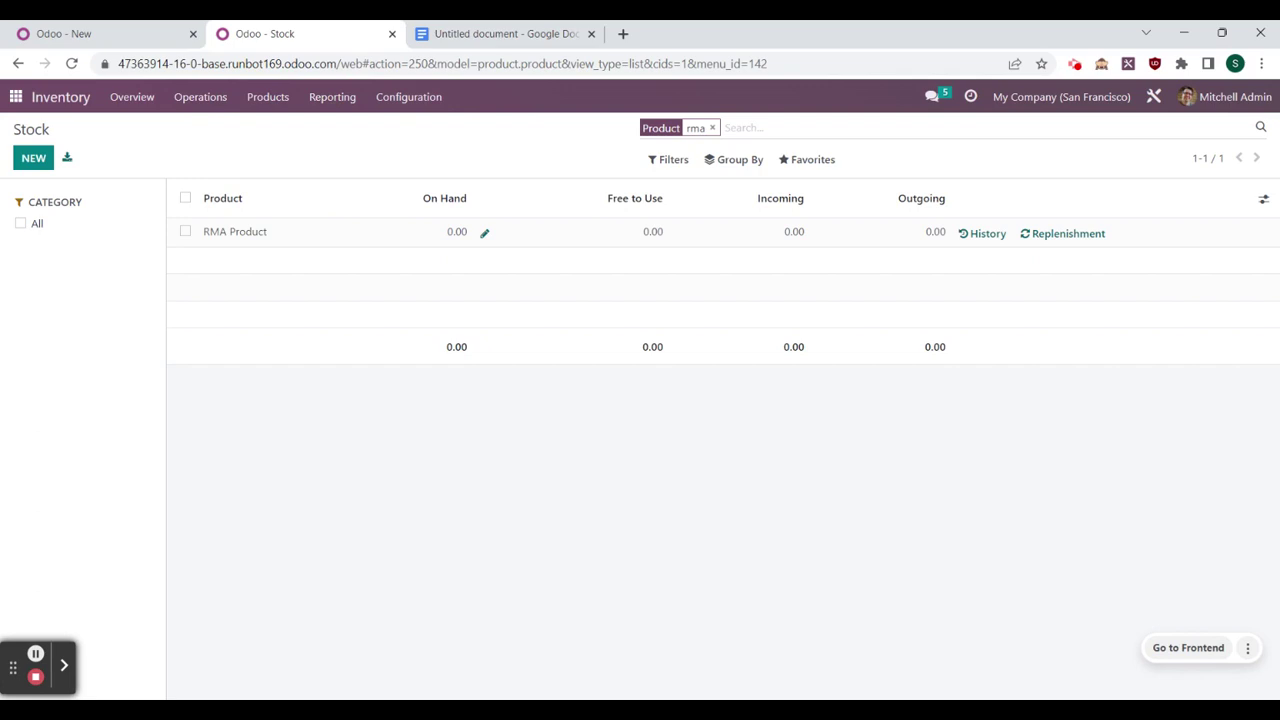
# Step: From the Inventory overview, view transfer RMA00001 under the RMA operation type and go back to the RMA transfer list
pyautogui.click(57, 100)
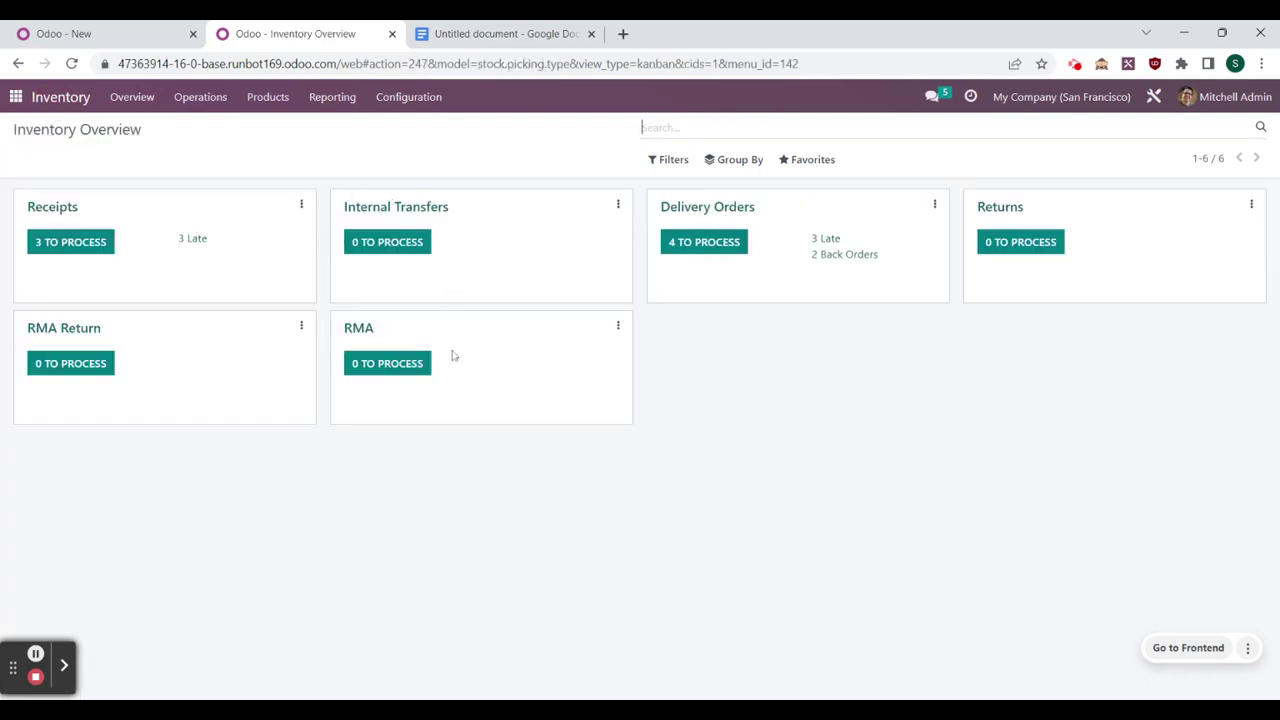
pyautogui.click(370, 330)
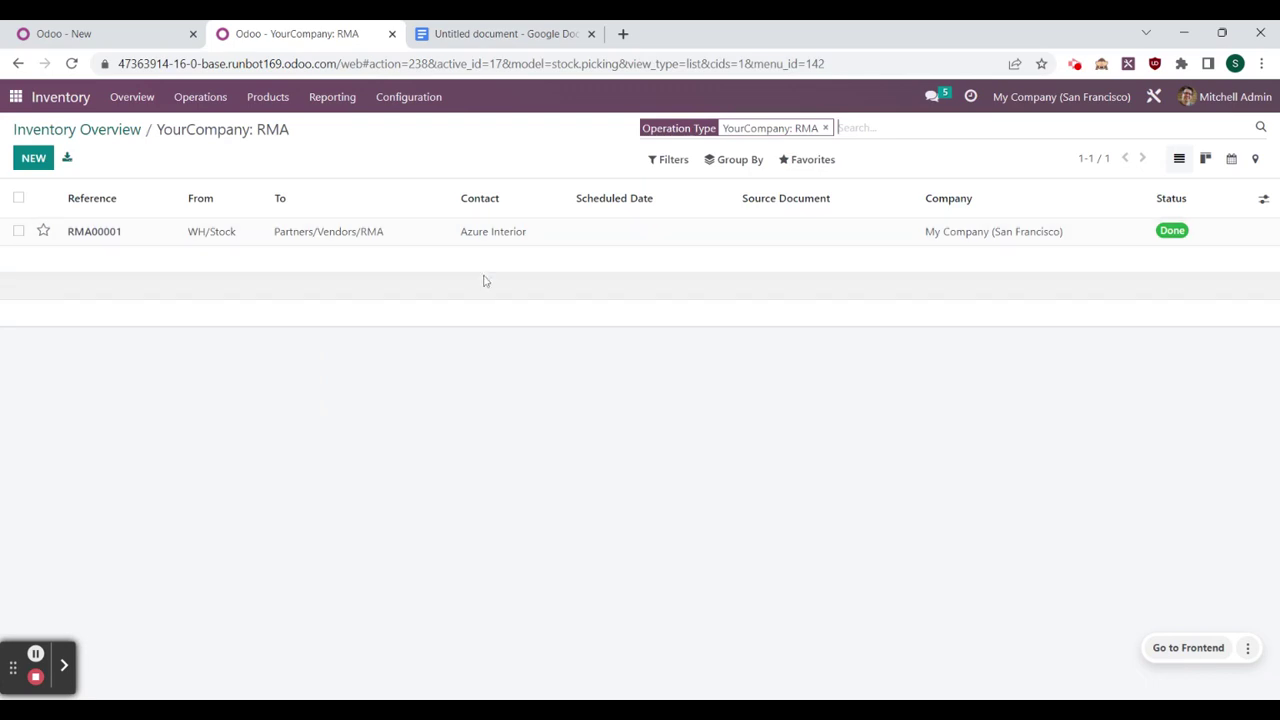
pyautogui.click(420, 233)
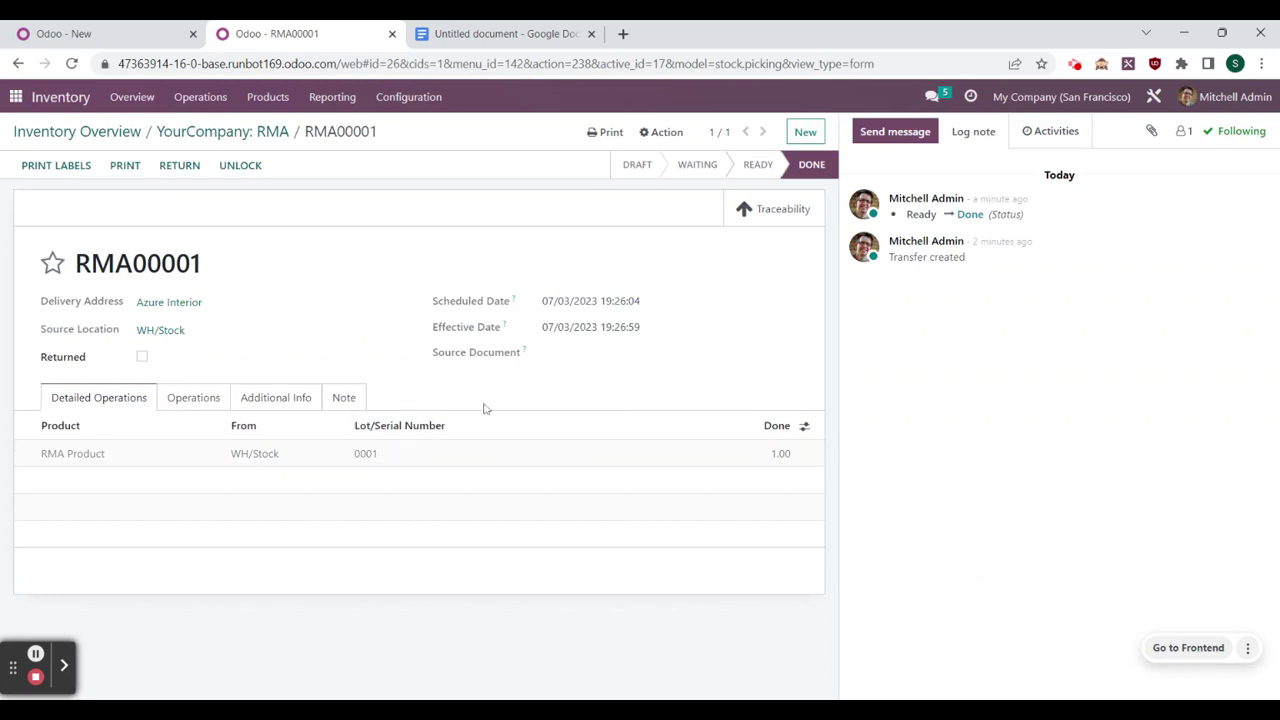
pyautogui.click(256, 142)
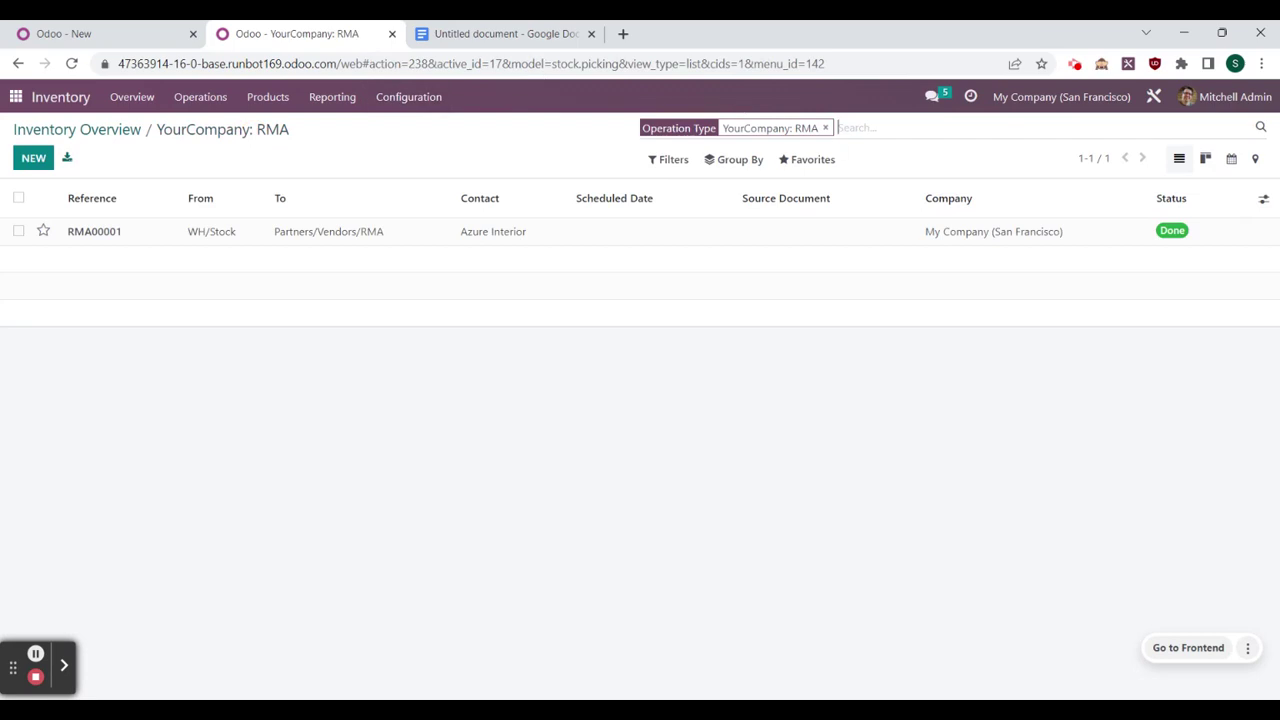
# Step: Search the RMA transfers for "001" and clear that search filter again
pyautogui.write('rma')
pyautogui.press('BackSpace')
pyautogui.press('BackSpace')
pyautogui.press('BackSpace')
pyautogui.write('001')
pyautogui.press('Return')
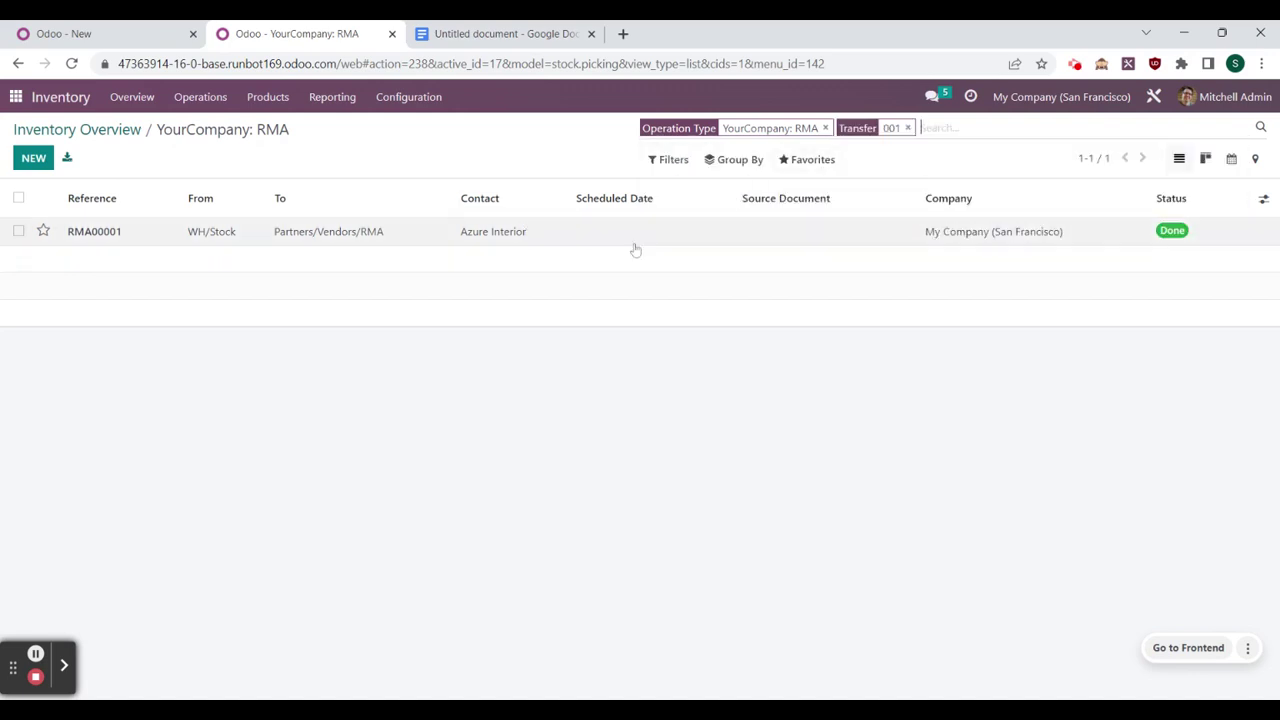
pyautogui.click(908, 128)
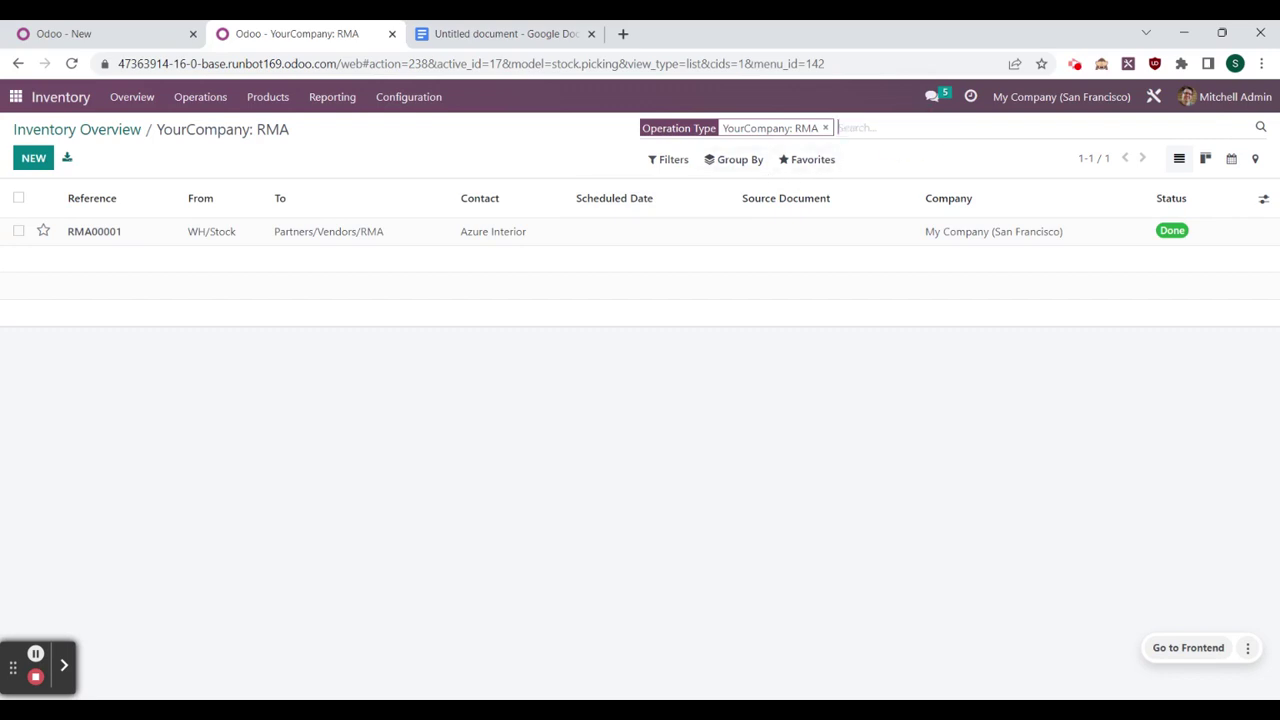
# Step: Open transfer RMA00001 and create a return of RMA Product to the WH/Stock location
pyautogui.click(435, 241)
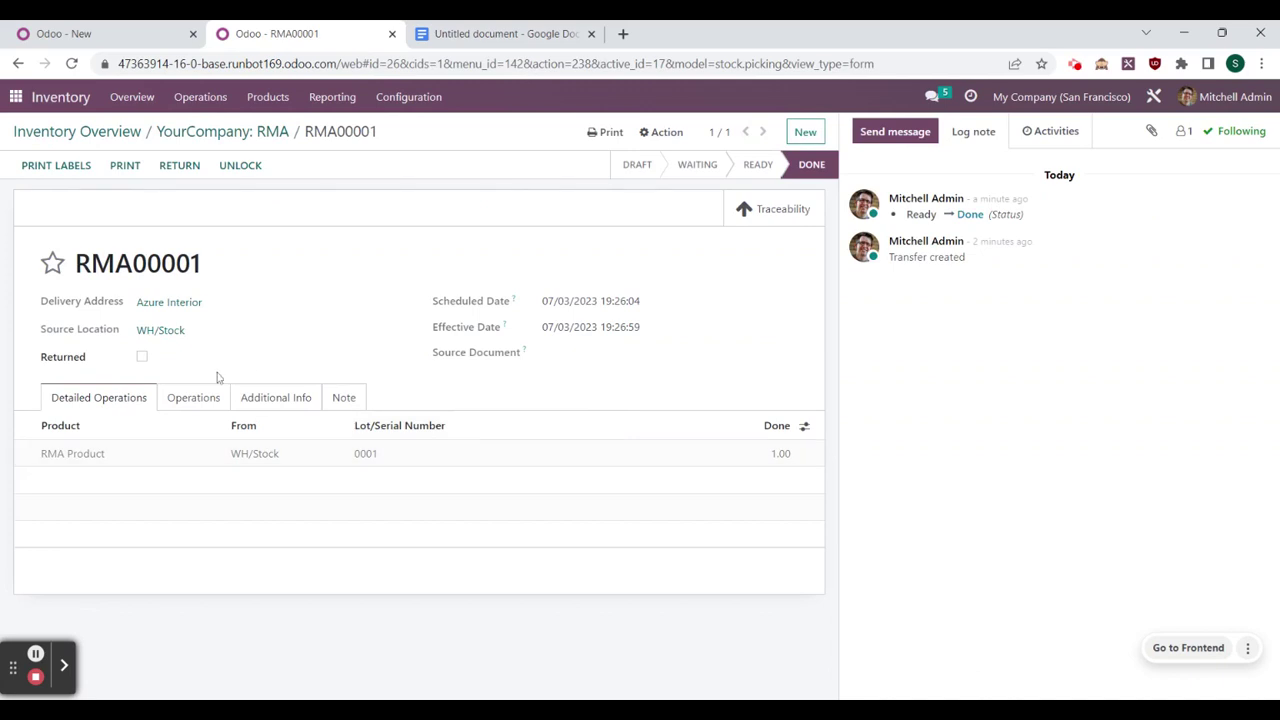
pyautogui.click(193, 172)
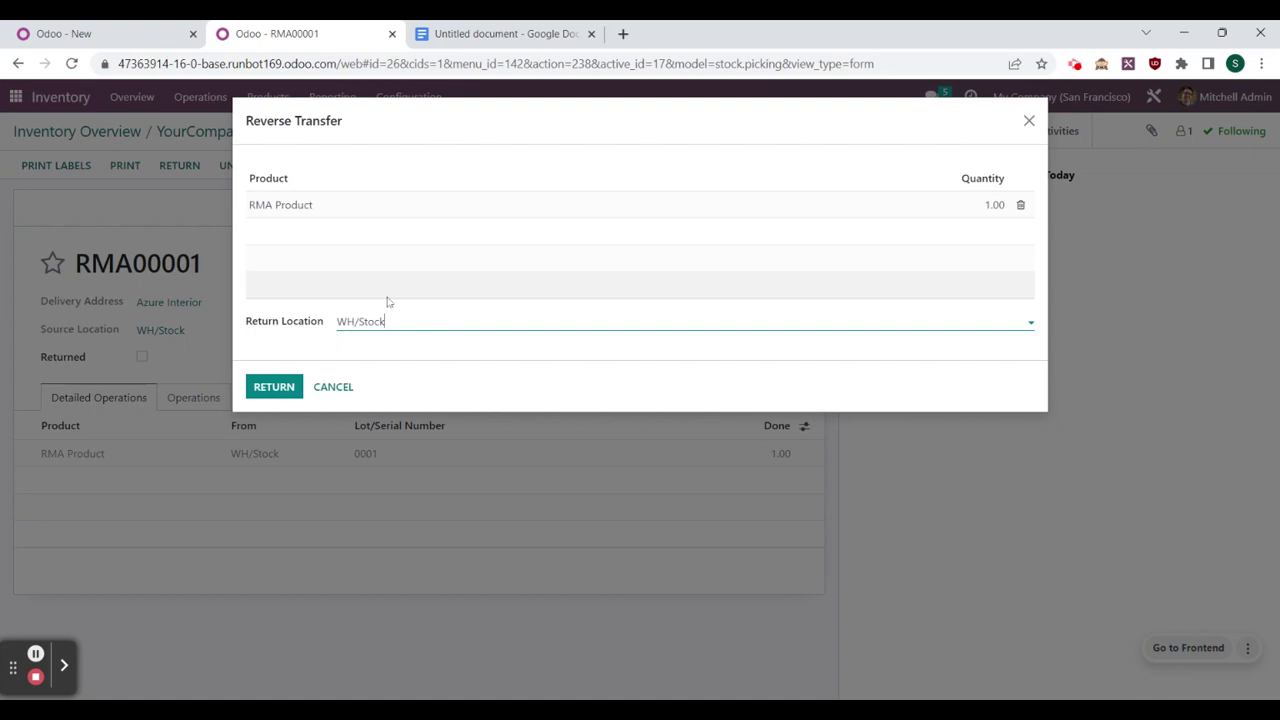
pyautogui.click(271, 388)
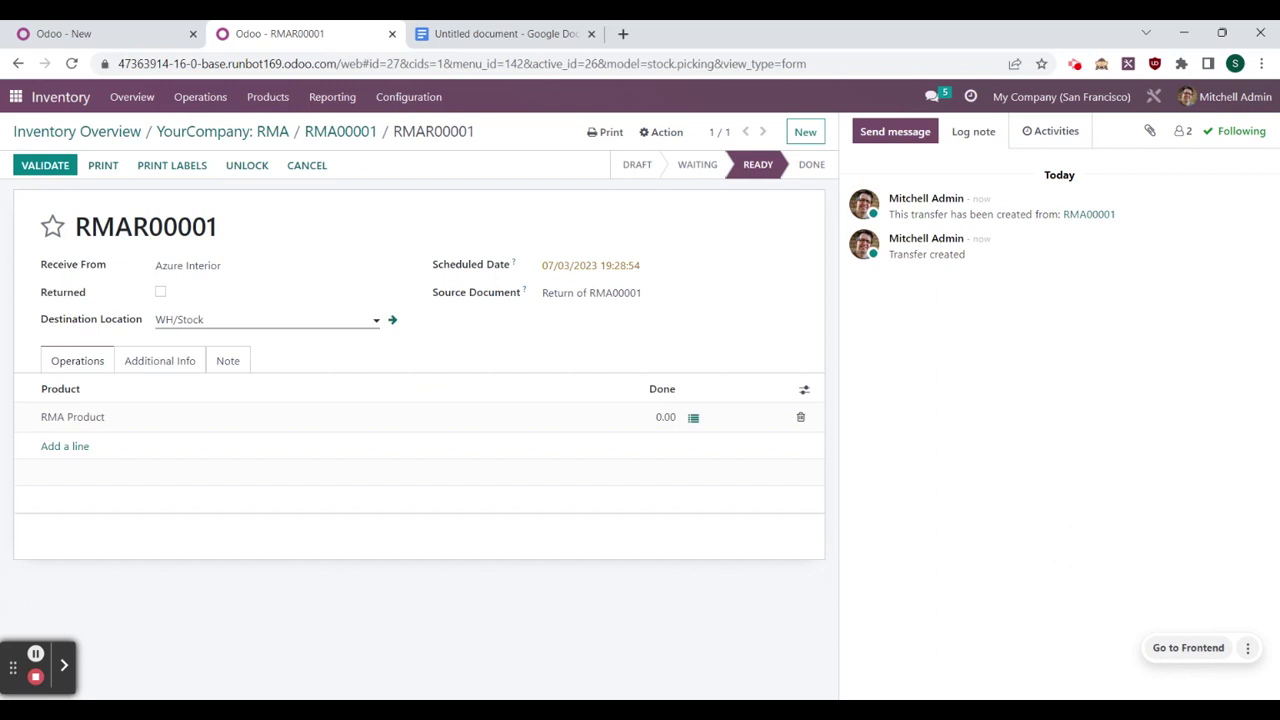
# Step: Set the done quantity of serial number 0001 to 1 in the return's detailed operations for RMA Product
pyautogui.click(693, 417)
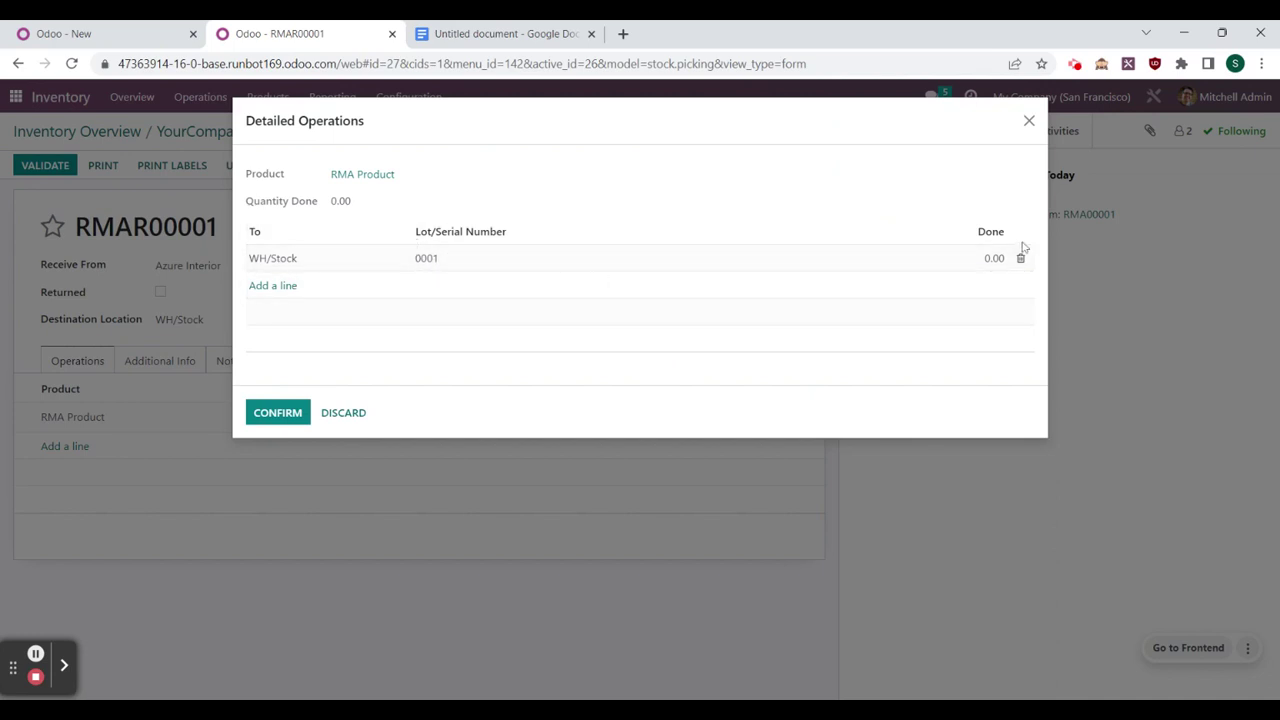
pyautogui.click(998, 262)
pyautogui.write('1')
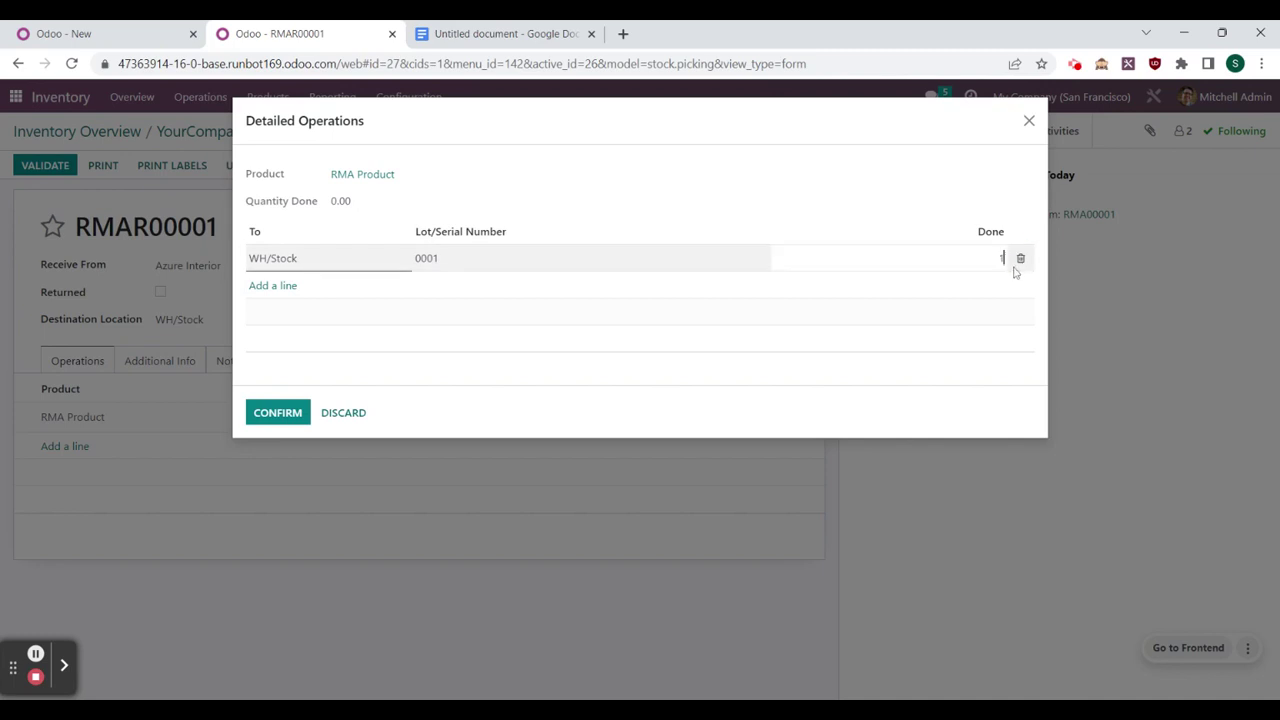
pyautogui.press('Return')
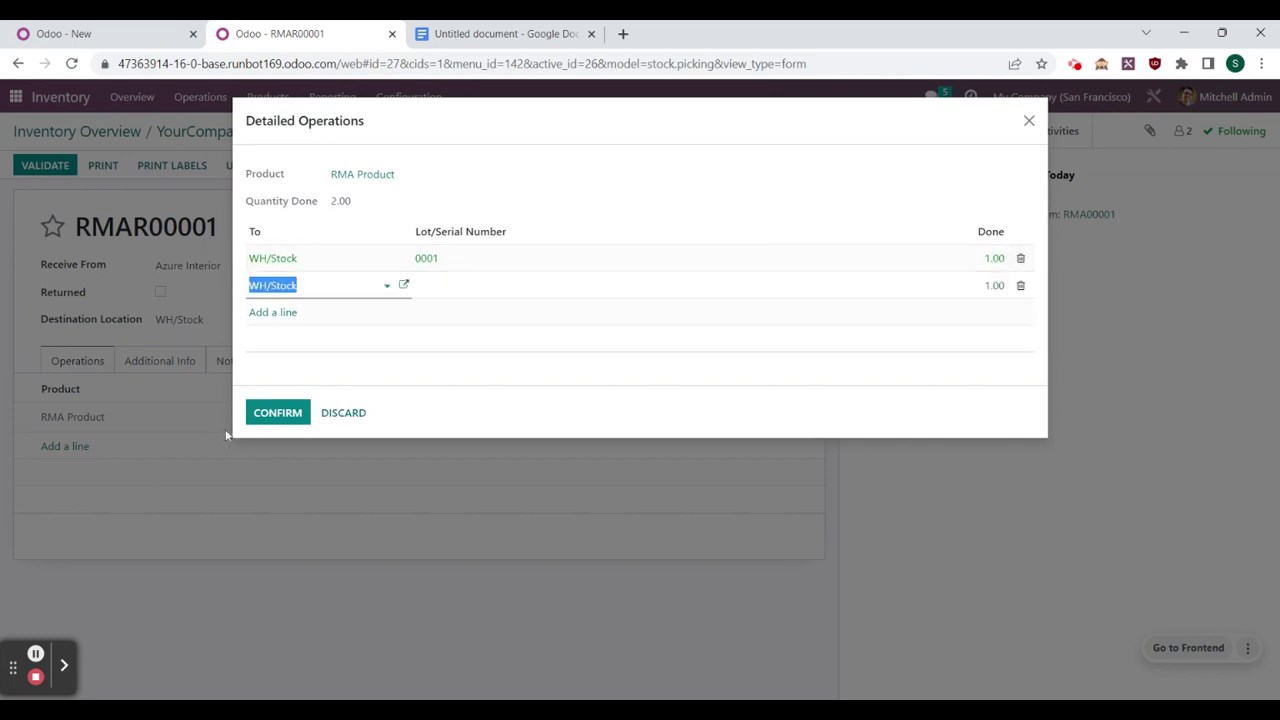
pyautogui.click(280, 418)
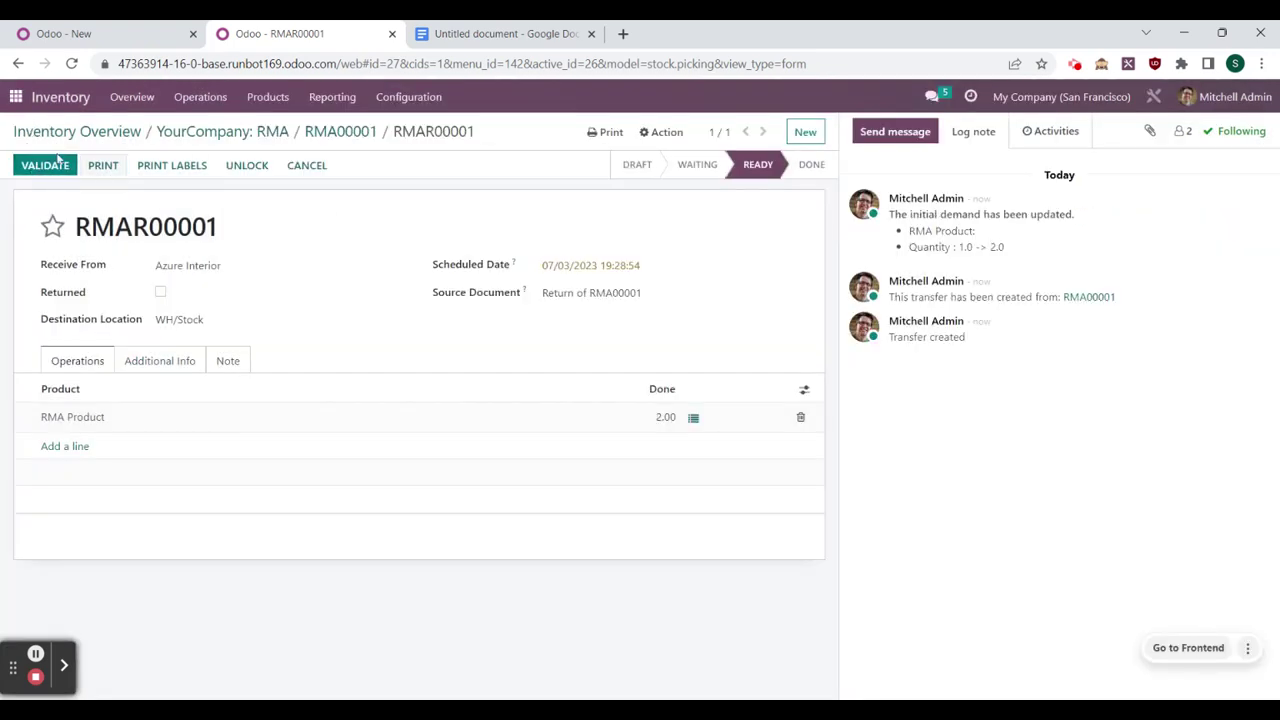
# Step: Delete the line without a serial number and the last zero-quantity line from RMA Product's detailed operations
pyautogui.click(693, 417)
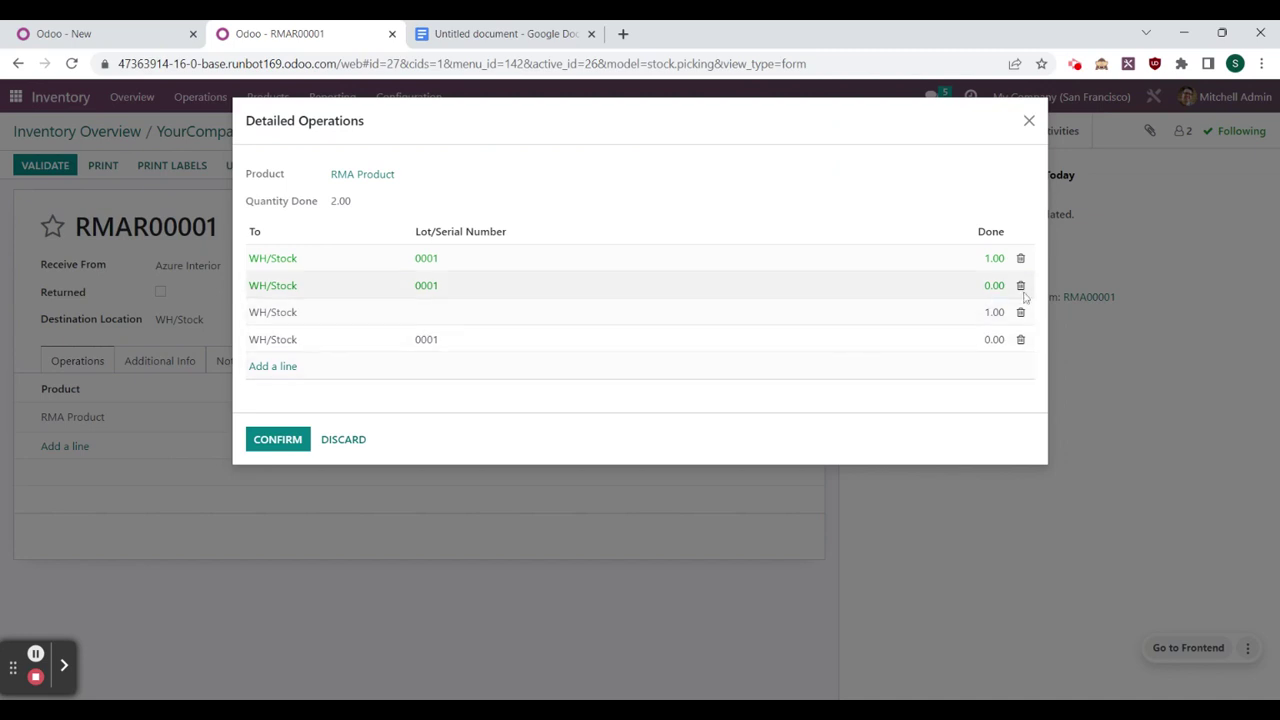
pyautogui.click(1020, 339)
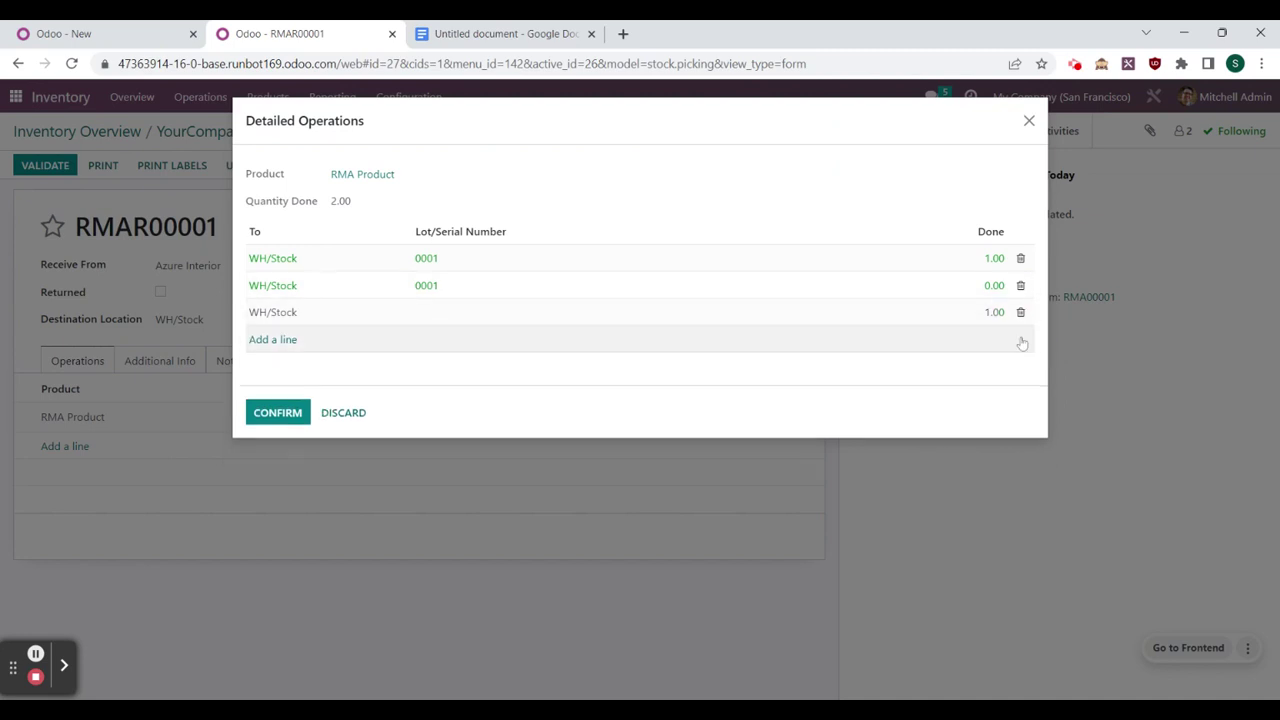
pyautogui.click(1020, 313)
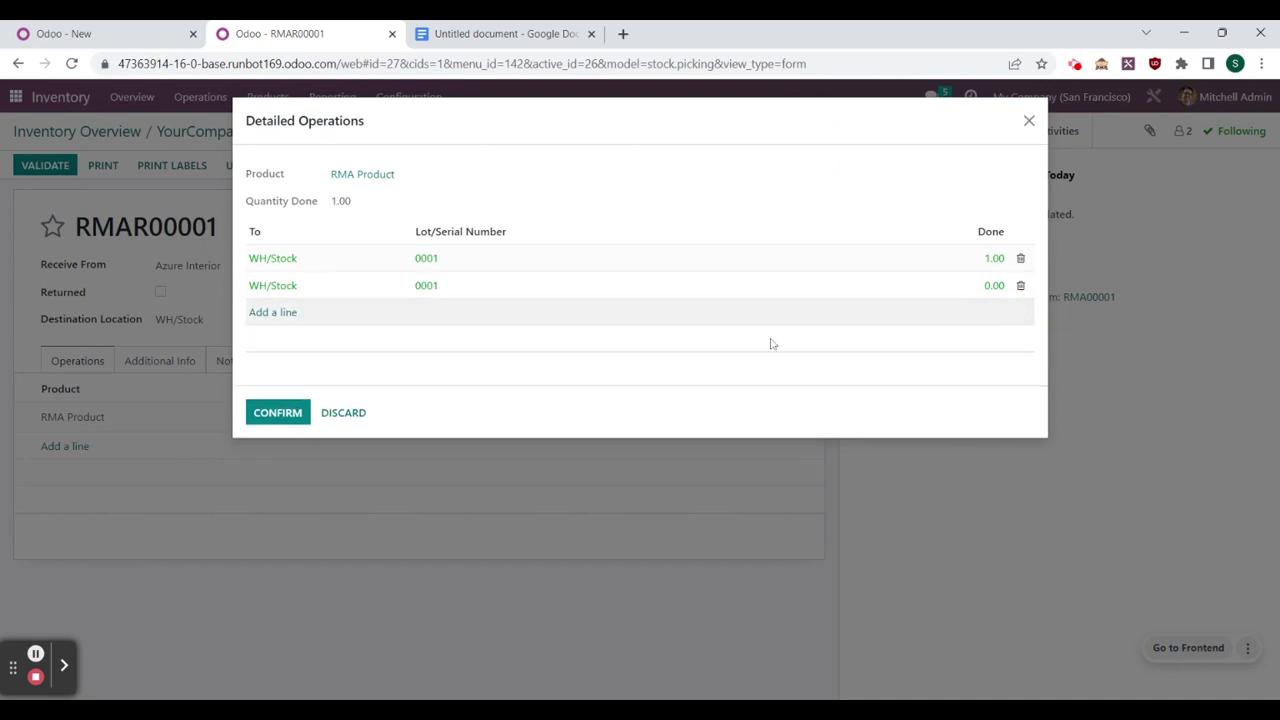
pyautogui.click(290, 413)
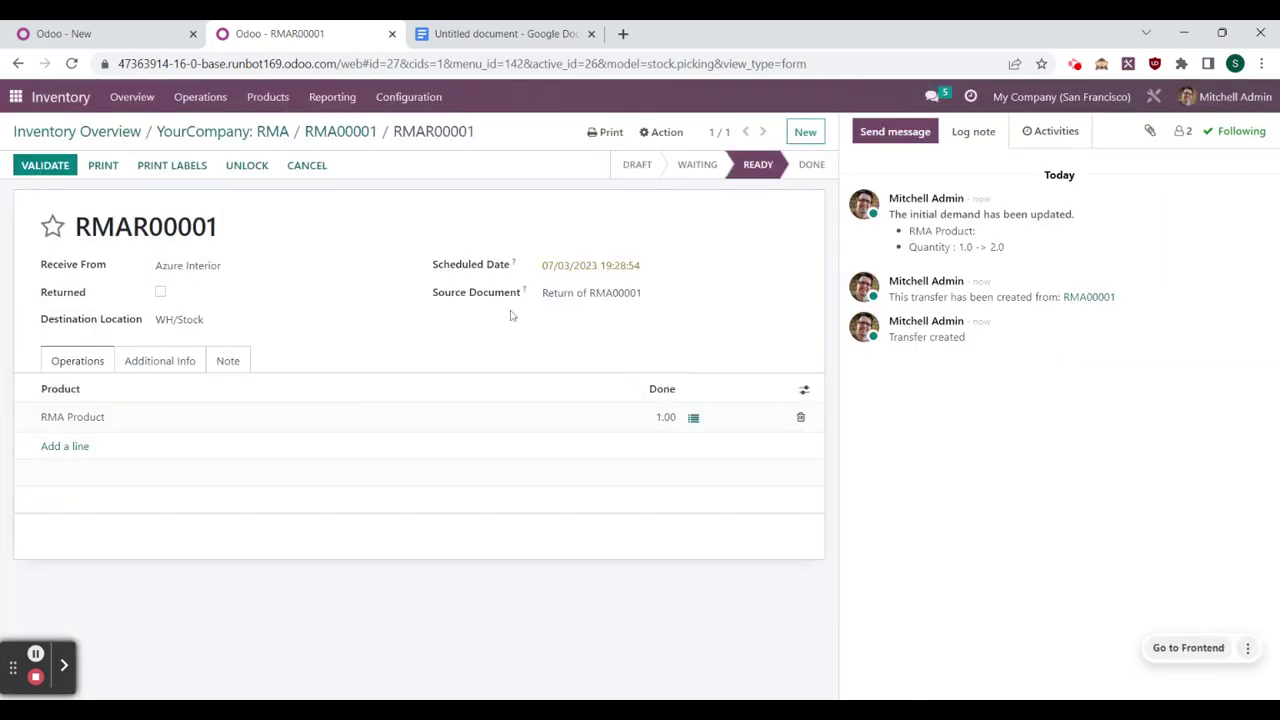
# Step: Validate the return without a backorder and expand the RMAR00001 entry in its traceability report
pyautogui.click(52, 167)
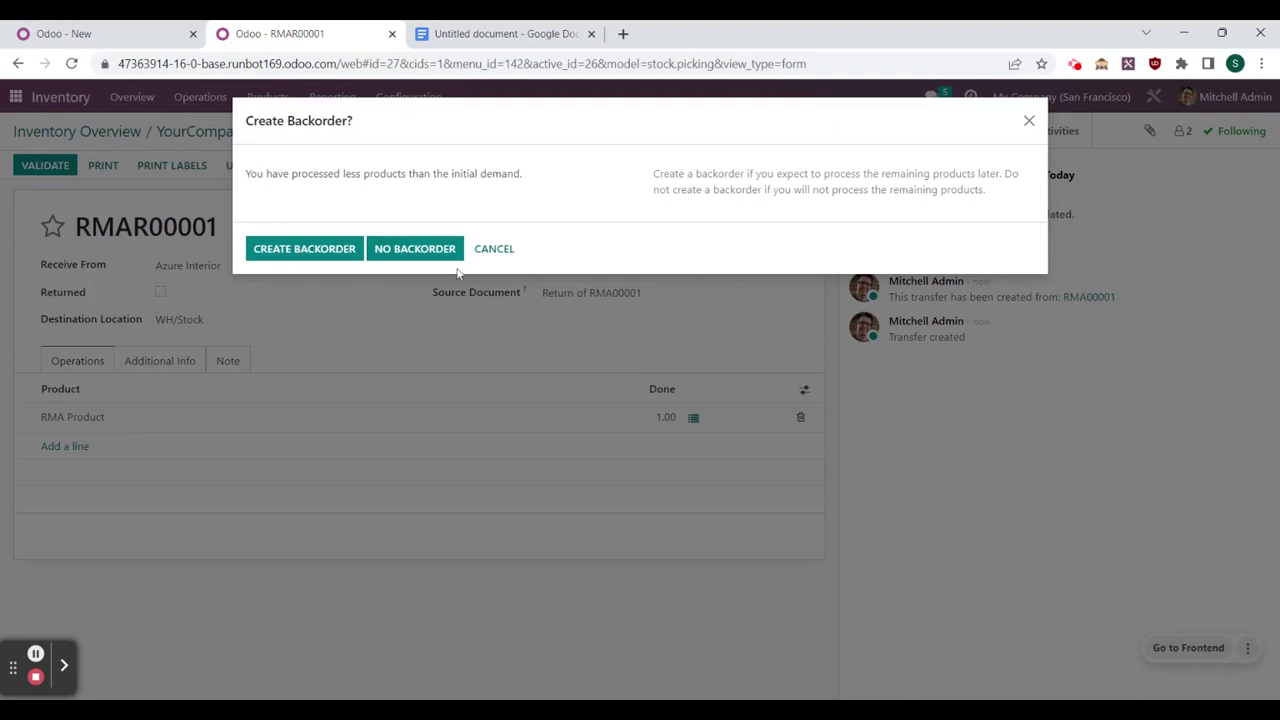
pyautogui.click(389, 249)
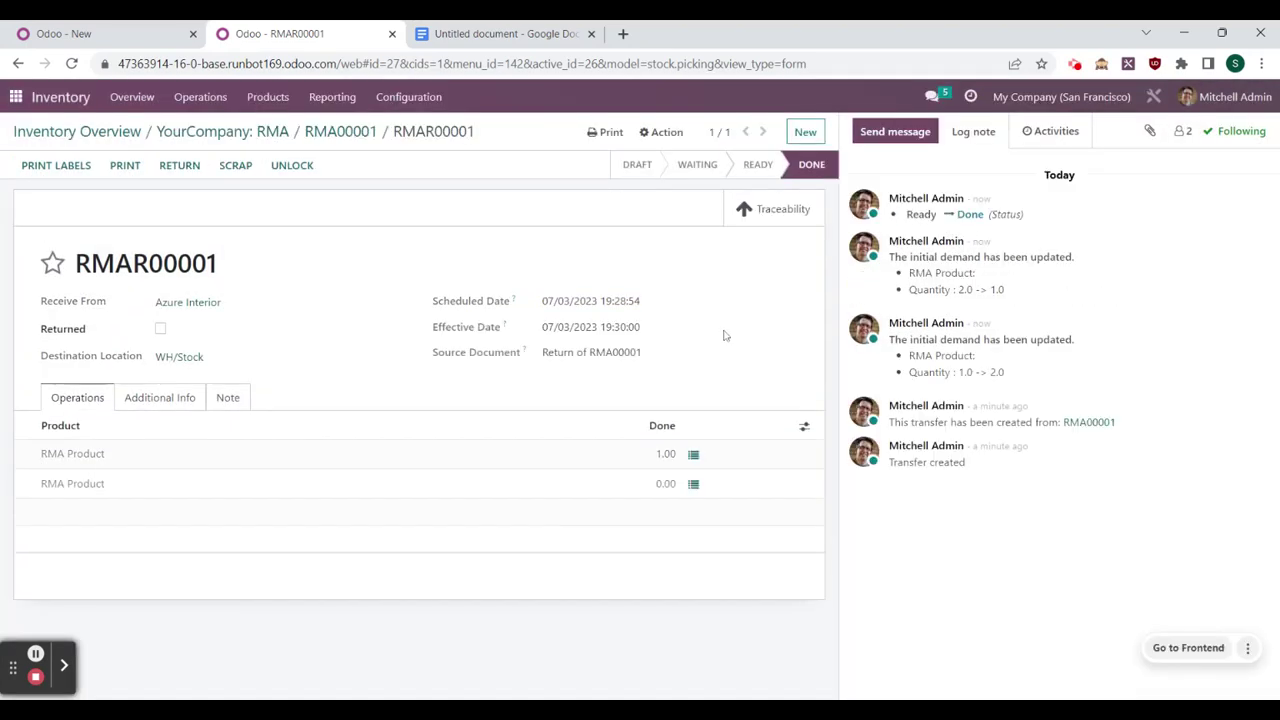
pyautogui.click(768, 209)
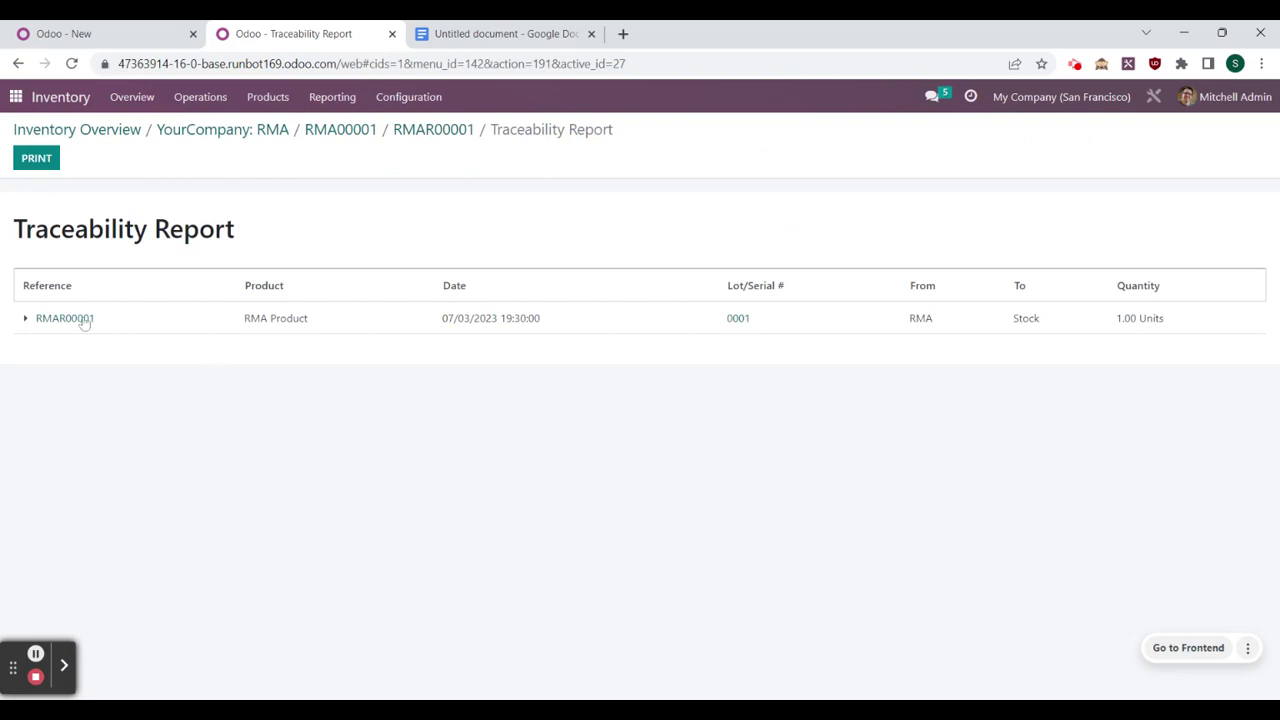
pyautogui.click(25, 318)
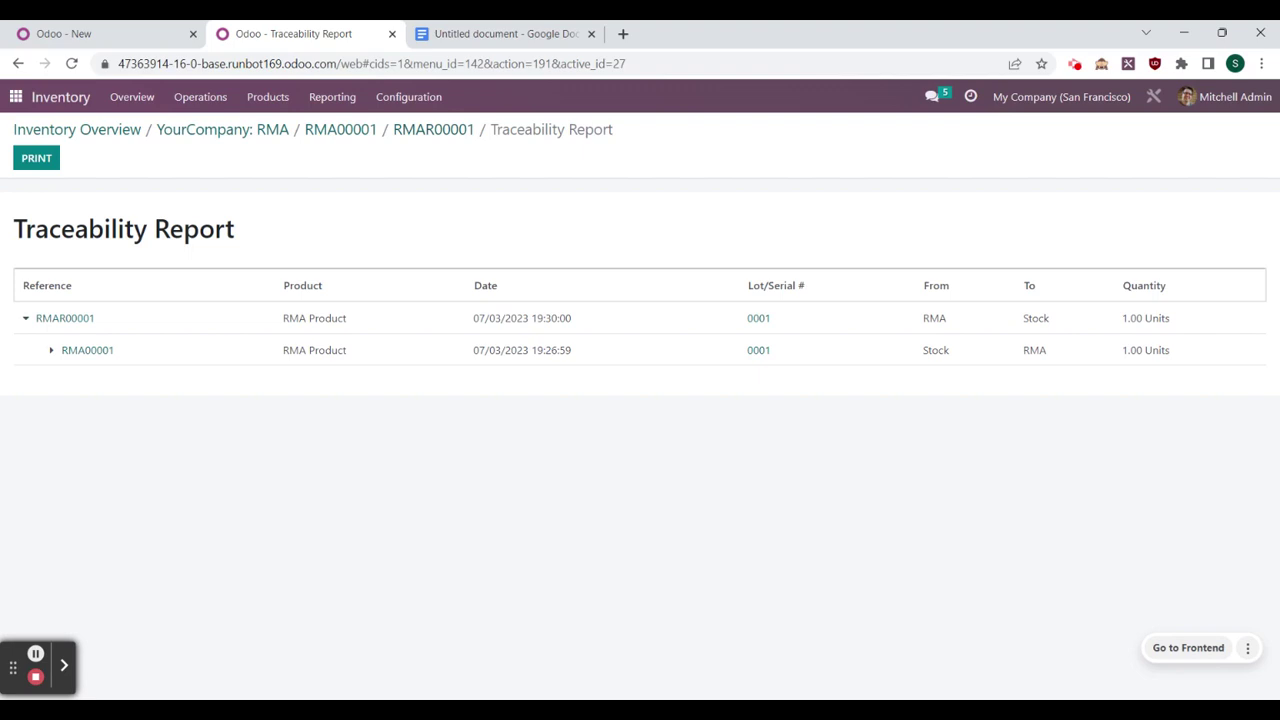
# Step: Go back to return RMAR00001 and open the Moves History report to review the RMA Product moves
pyautogui.click(449, 130)
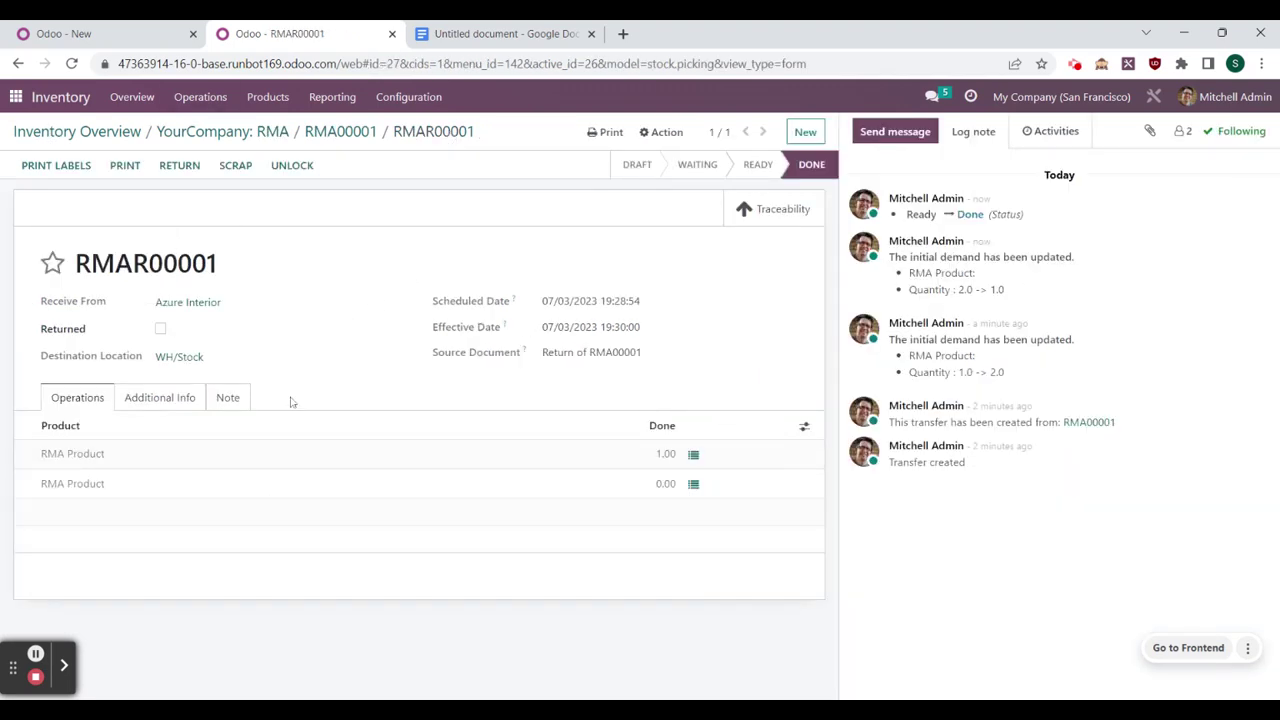
pyautogui.click(112, 163)
pyautogui.click(348, 100)
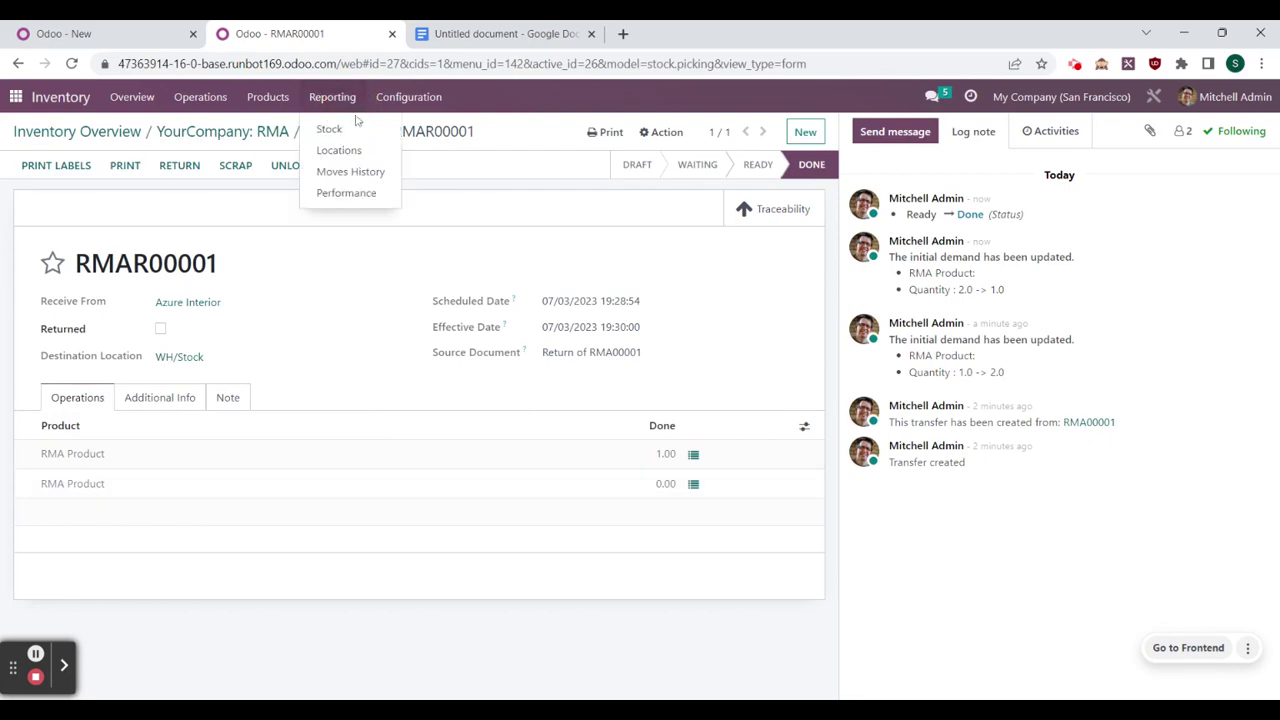
pyautogui.click(376, 173)
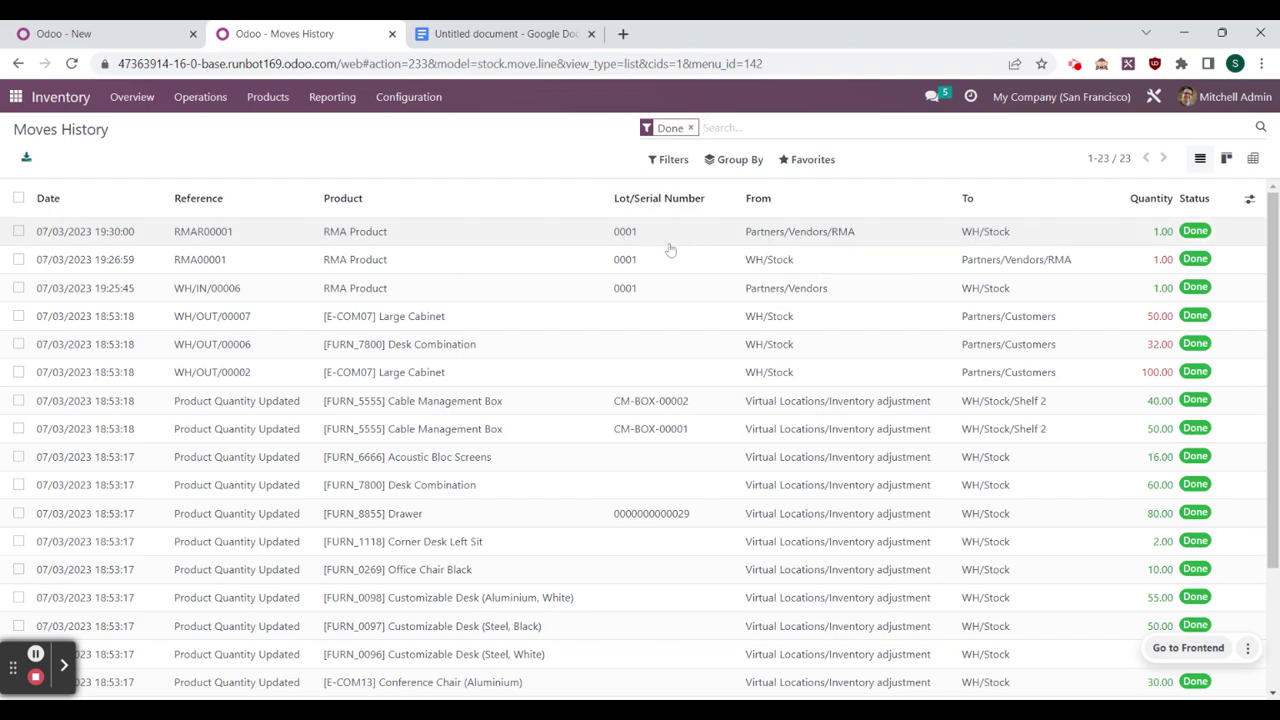
# Step: Check off all three requirements in the RMA/Return Process checklist in Google Docs and switch back to Odoo
pyautogui.click(520, 34)
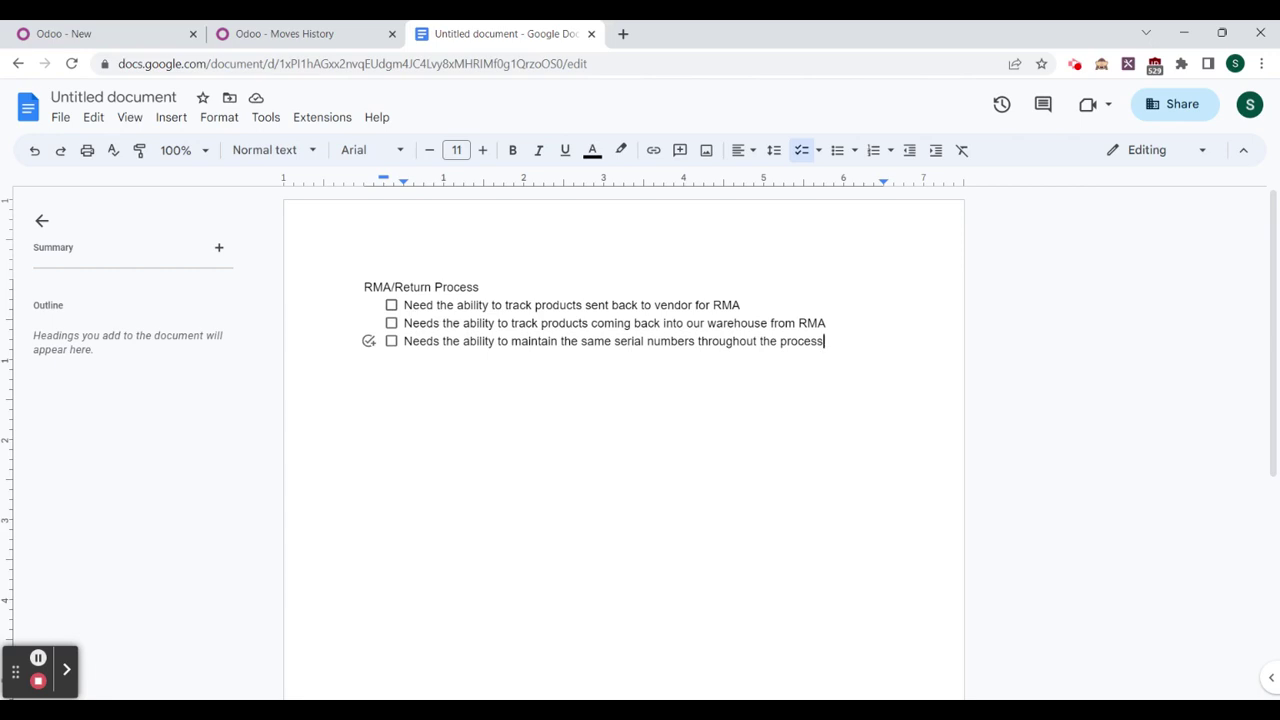
pyautogui.click(391, 306)
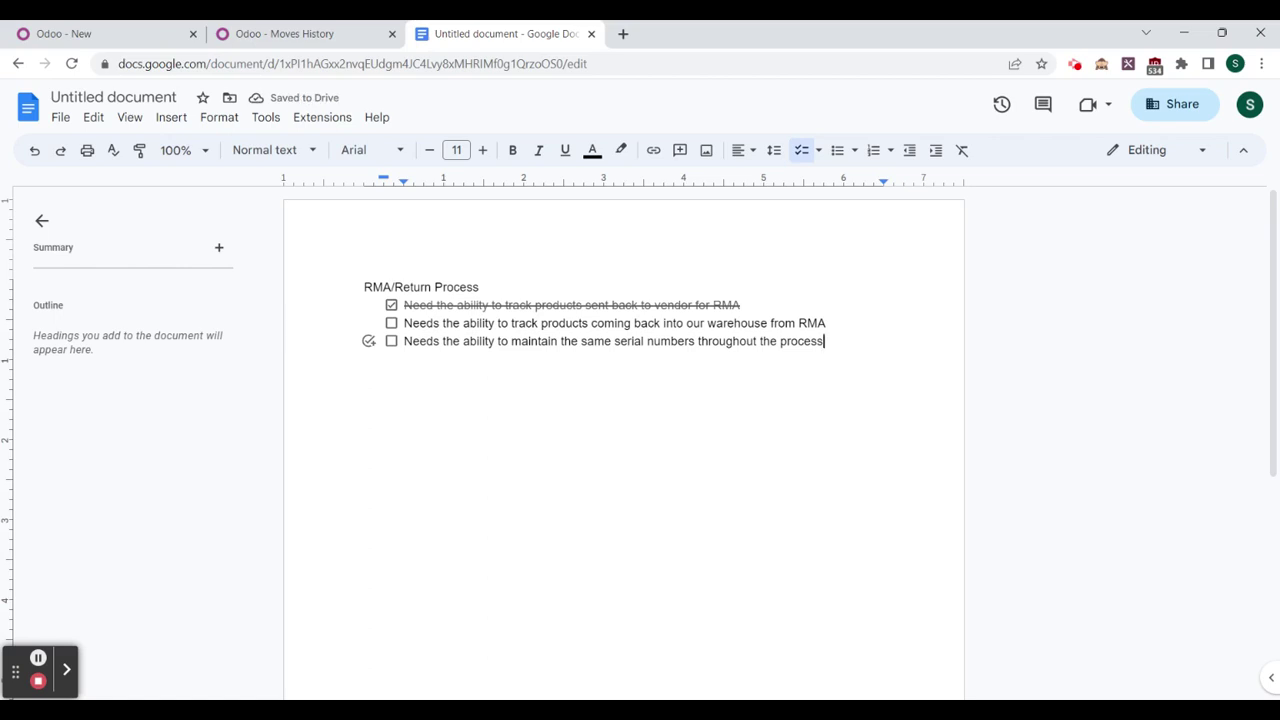
pyautogui.click(391, 323)
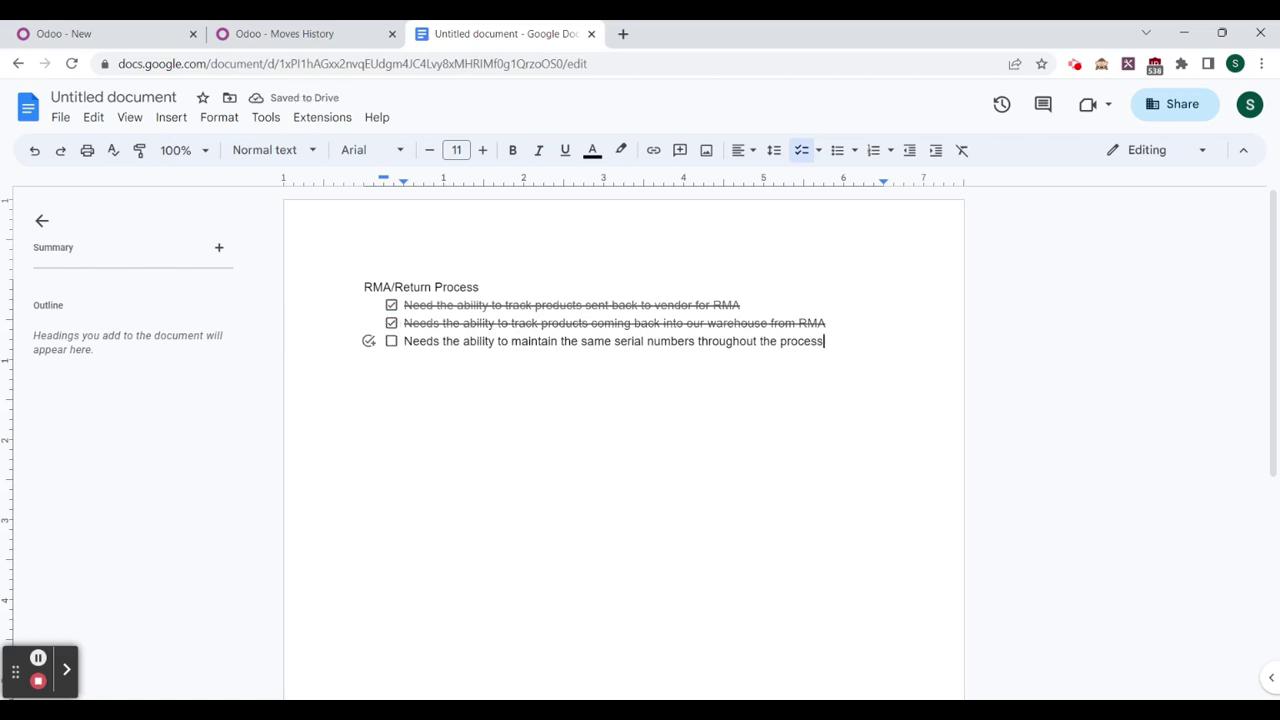
pyautogui.click(391, 341)
pyautogui.click(300, 33)
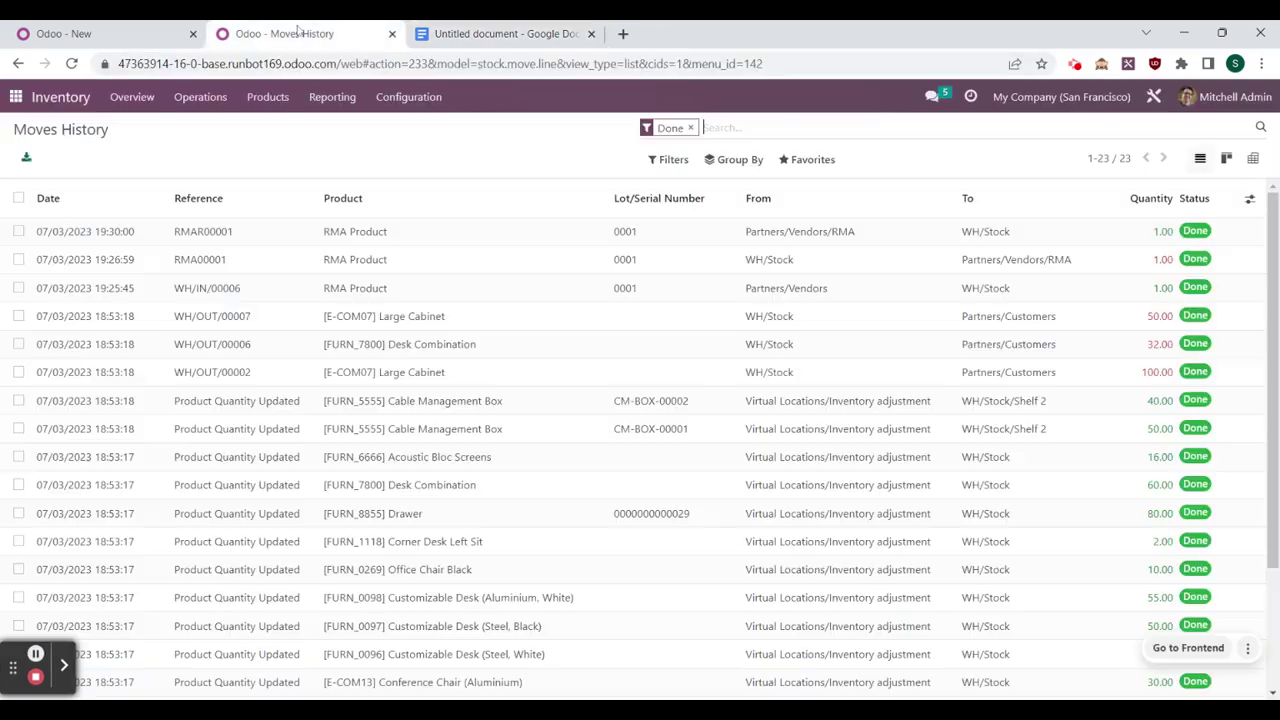
# Step: Search the Stock report for "rma" and open the locations where RMA Product is stored
pyautogui.click(352, 100)
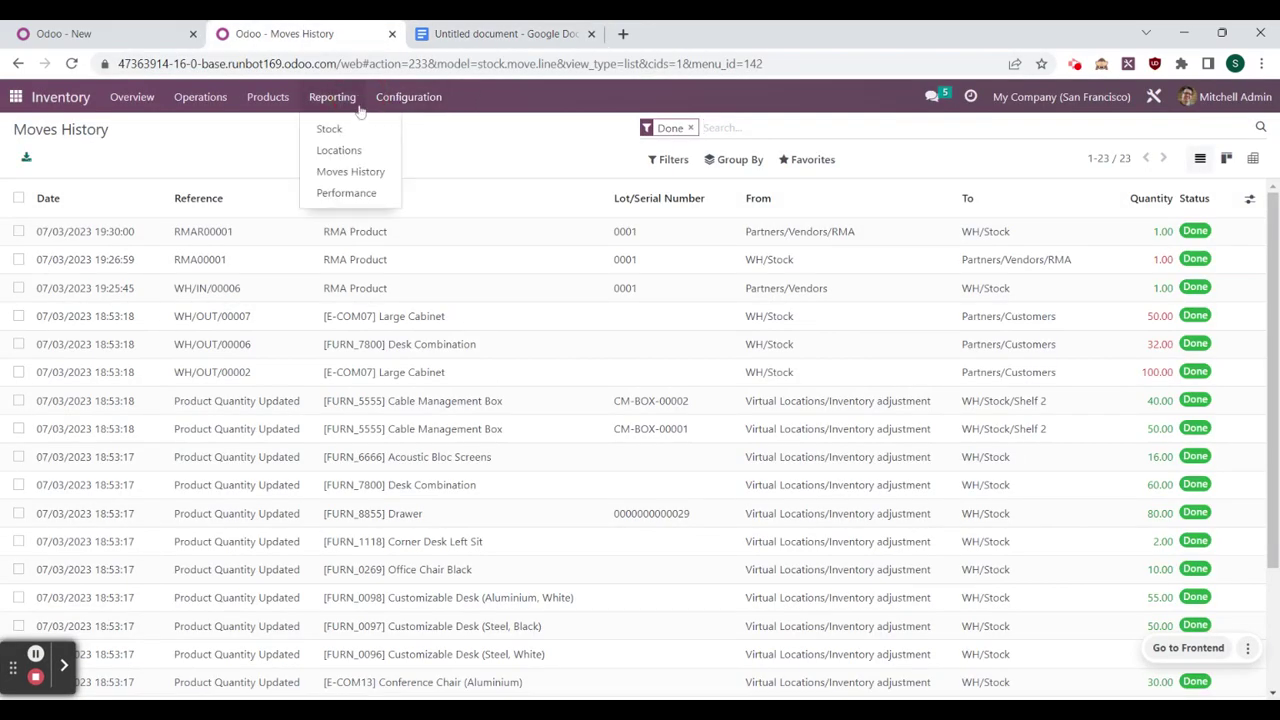
pyautogui.click(356, 129)
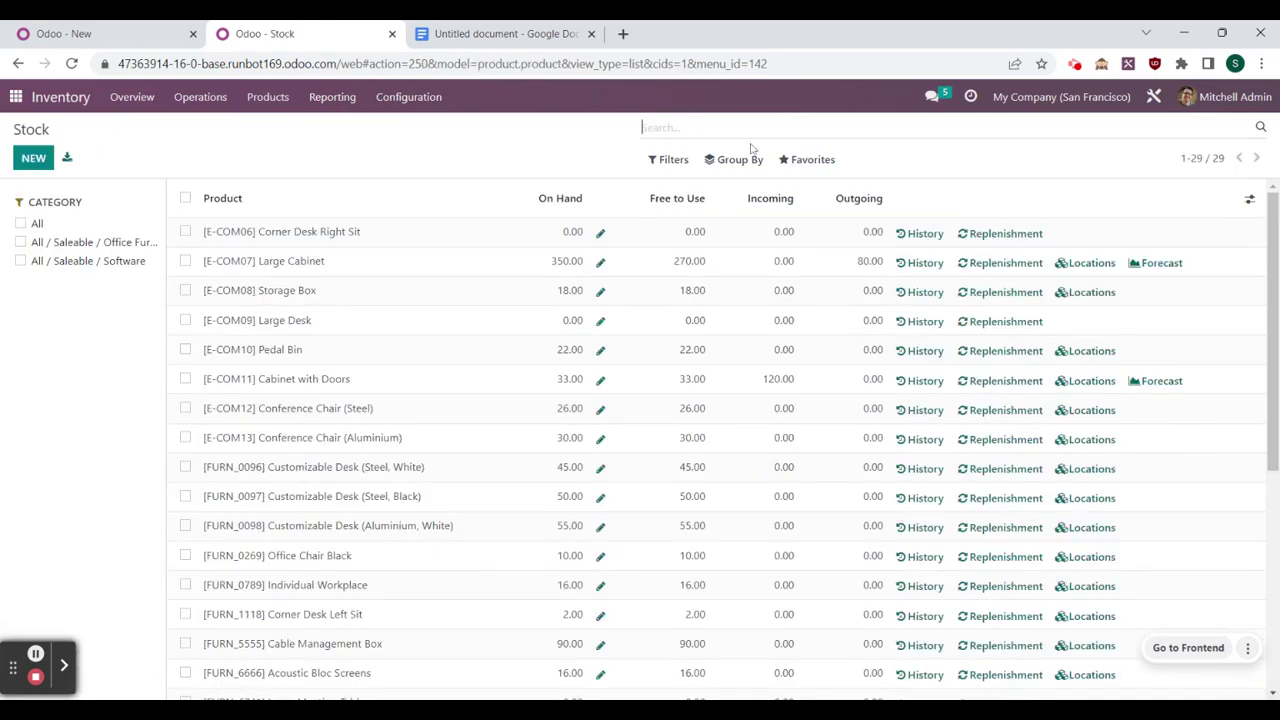
pyautogui.write('rma')
pyautogui.press('Return')
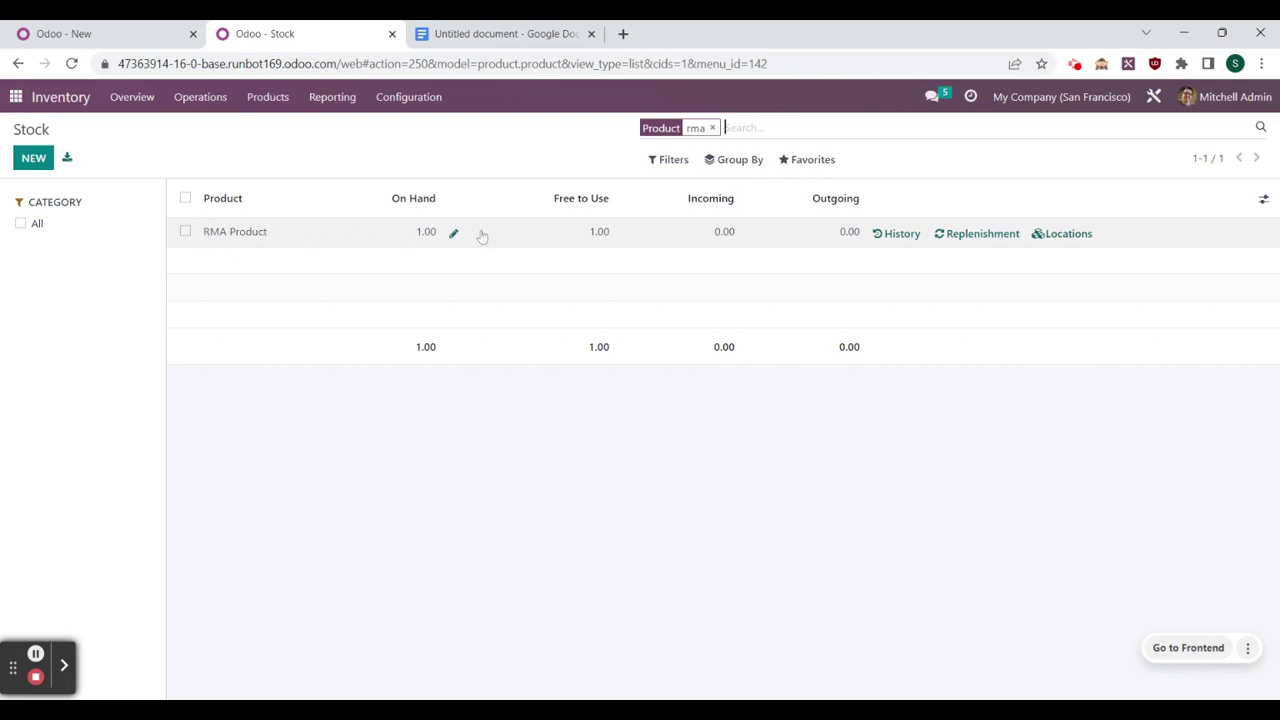
pyautogui.click(1043, 233)
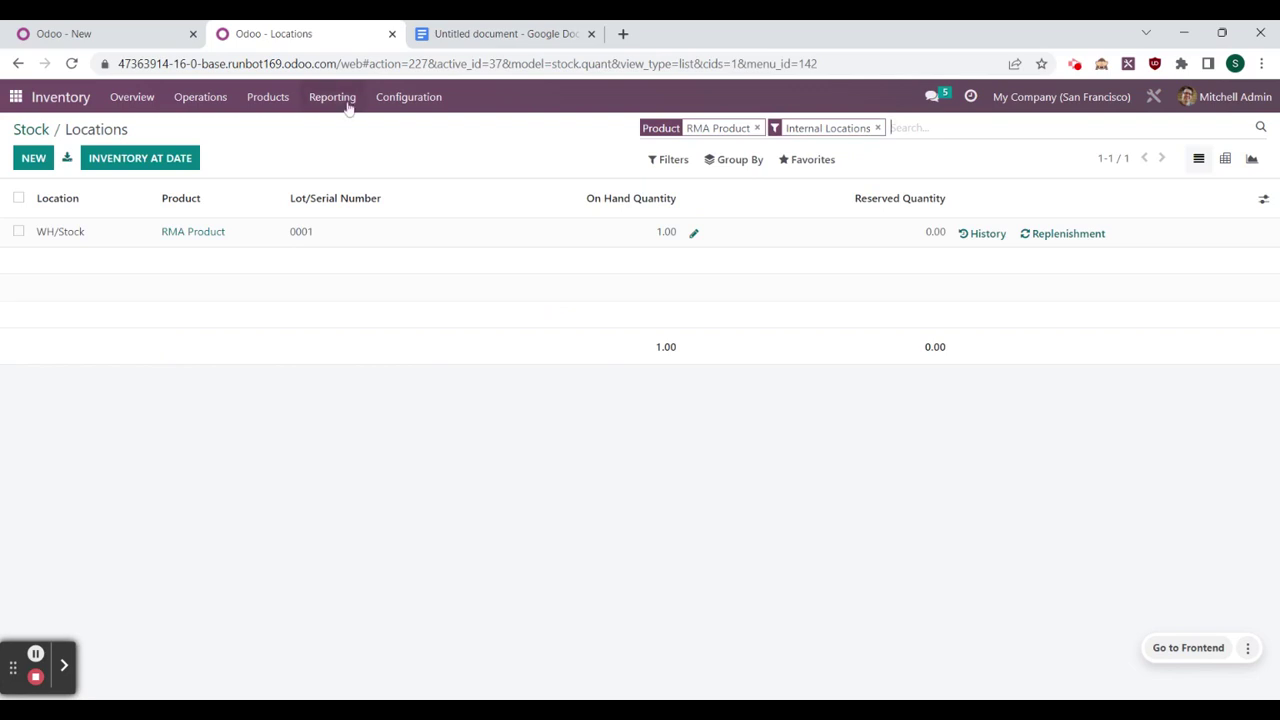
# Step: Open transfer RMA00001 from the RMA operation type in the Inventory Overview, mark it as Returned and save it
pyautogui.click(48, 105)
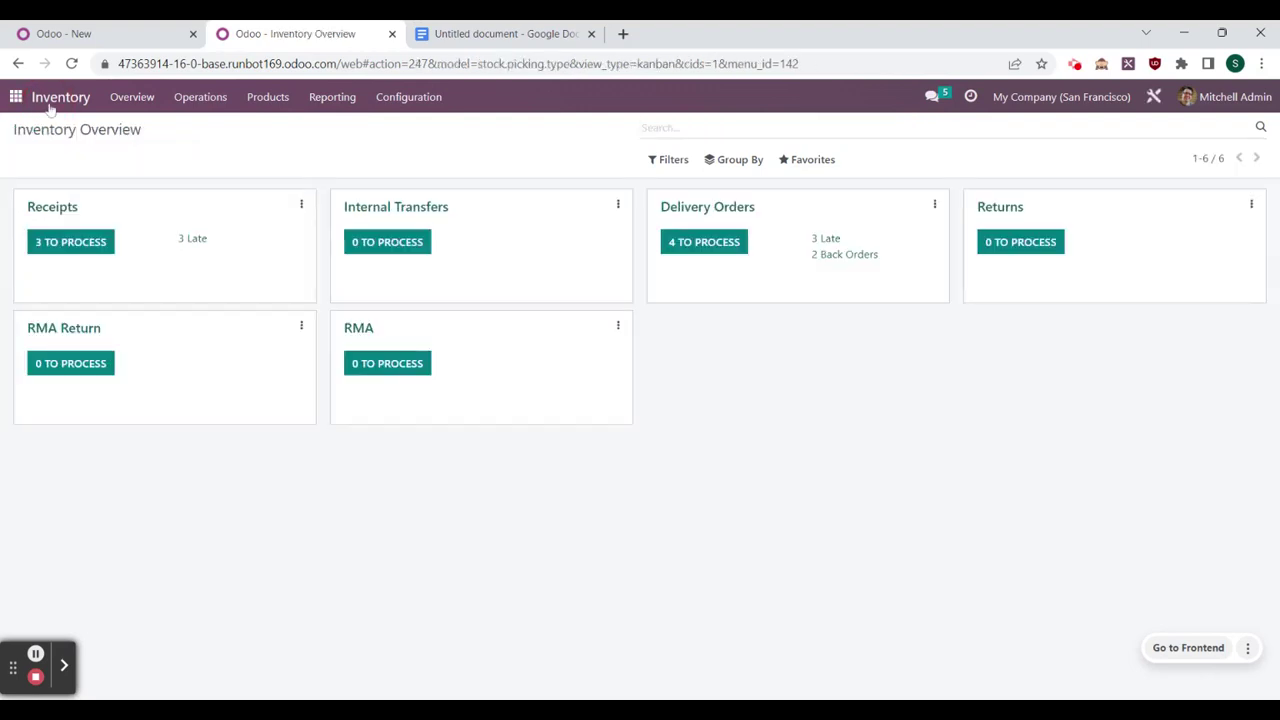
pyautogui.click(360, 330)
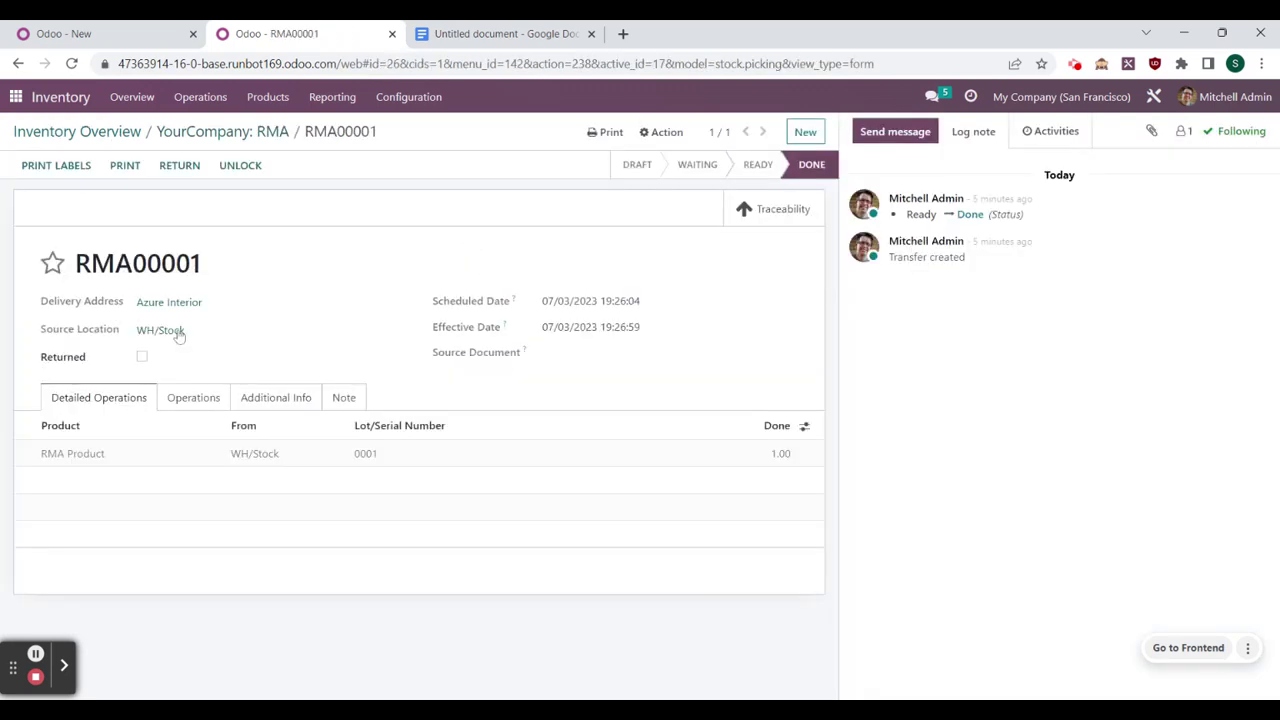
pyautogui.click(142, 357)
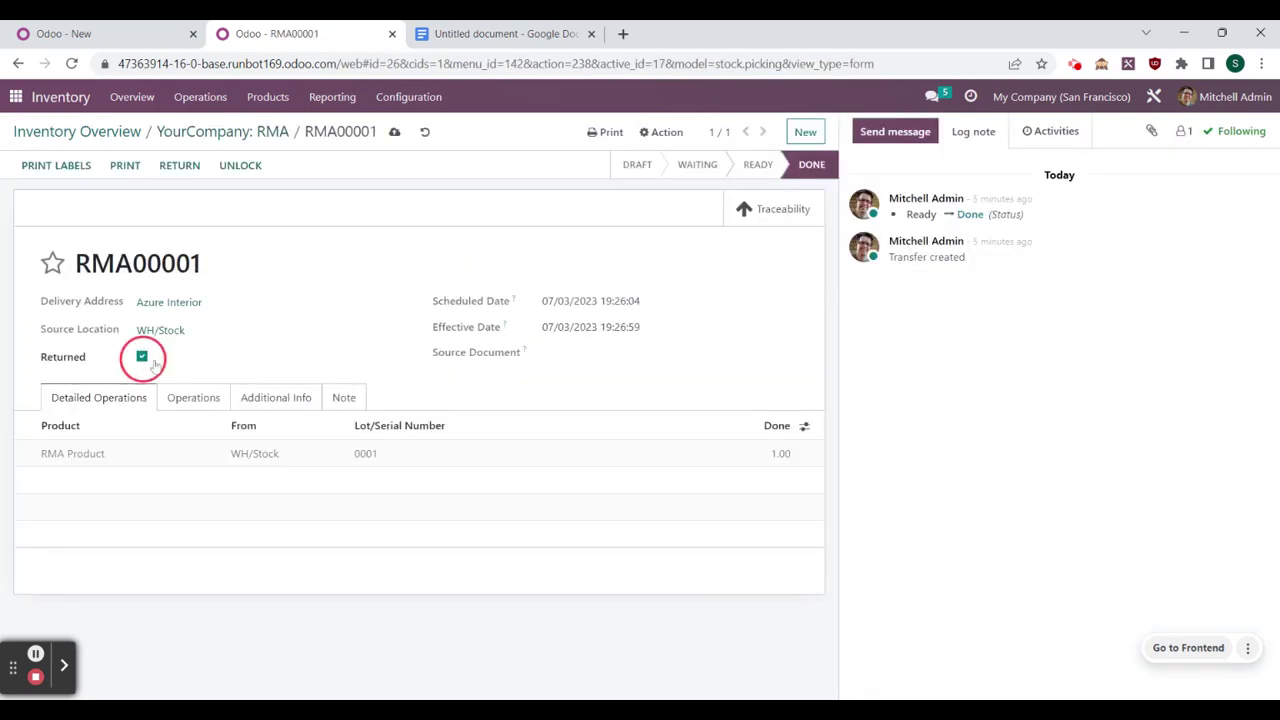
pyautogui.click(395, 134)
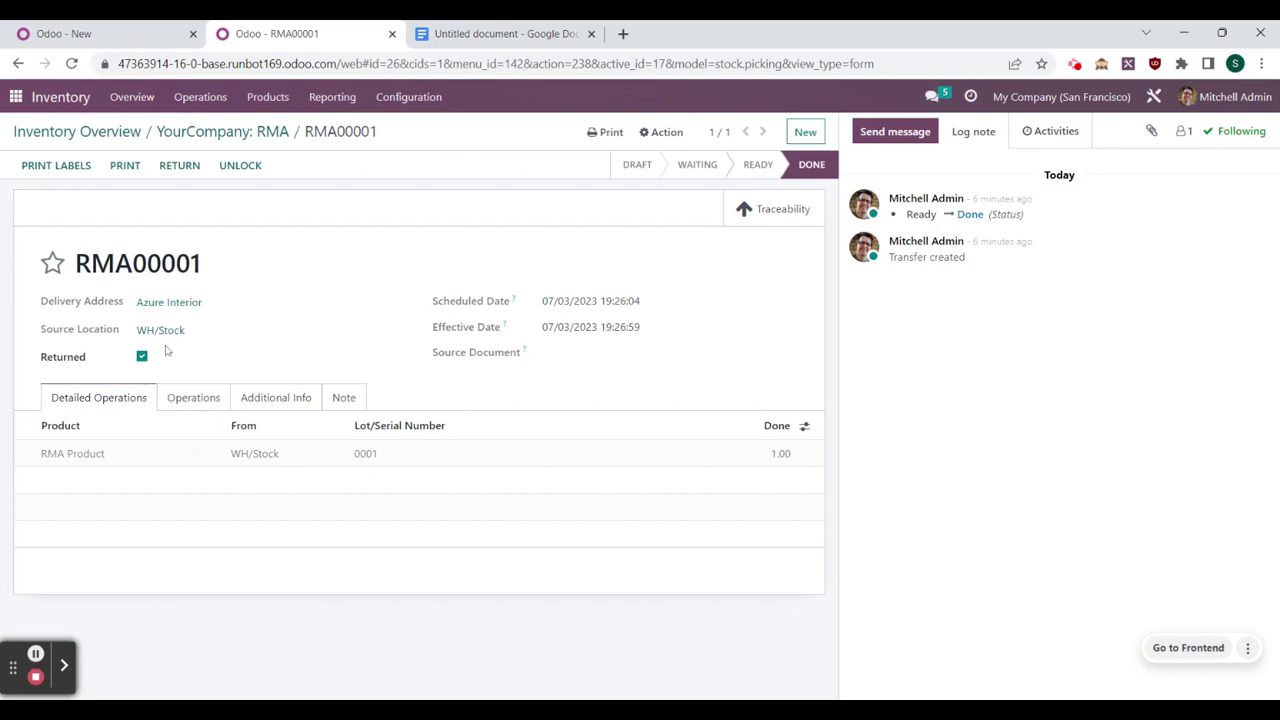
# Step: Go back to the RMA transfers list and use Studio to add the existing Returned field as a column between To and Contact
pyautogui.click(258, 132)
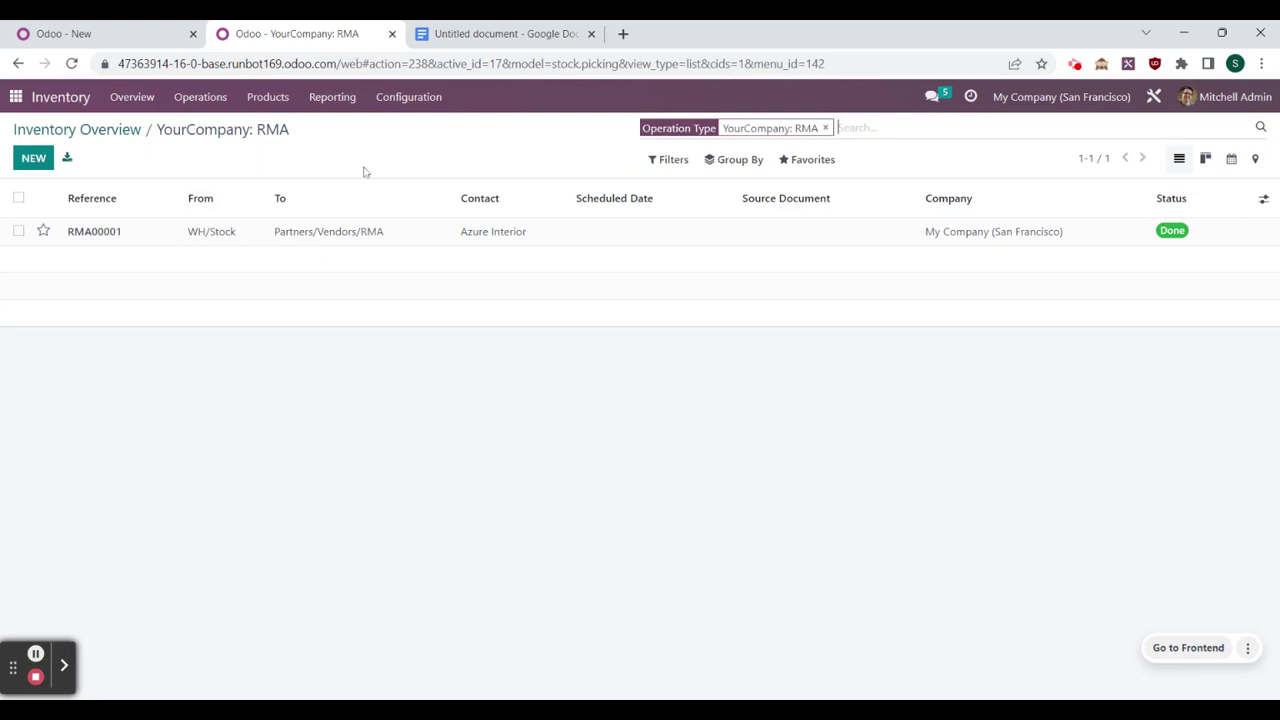
pyautogui.click(1154, 99)
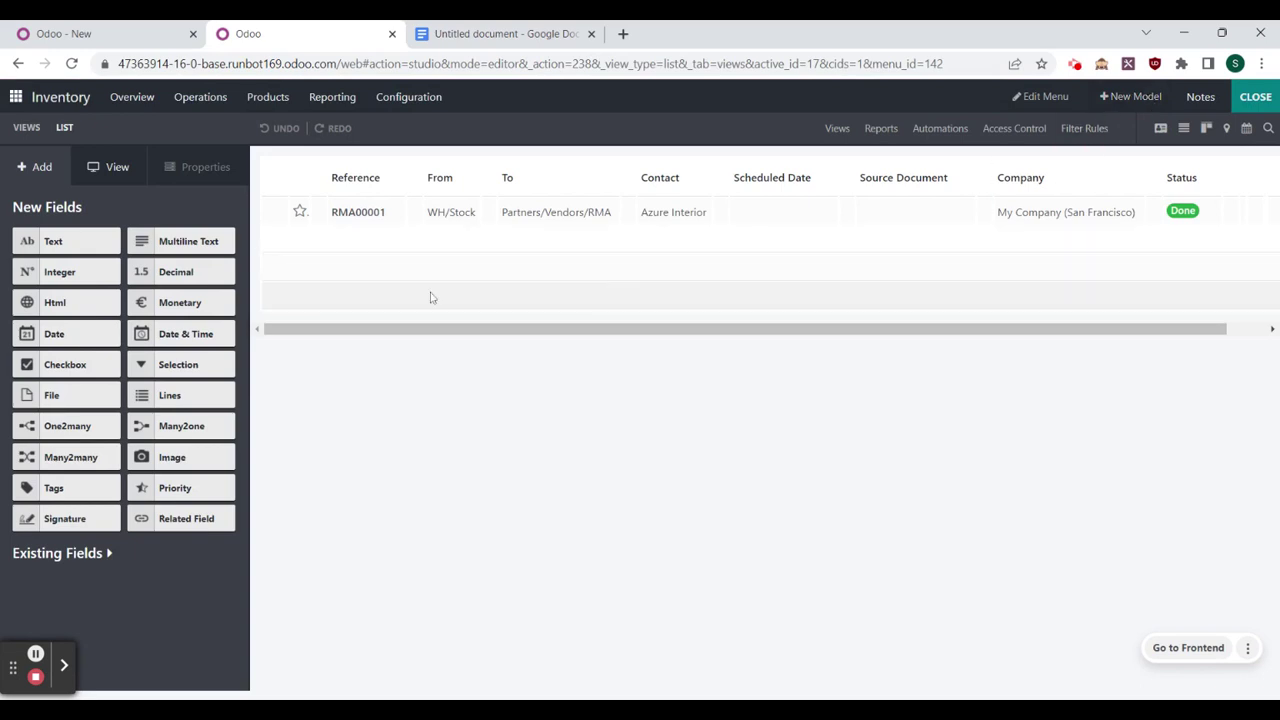
pyautogui.click(90, 560)
pyautogui.scroll(-1, 110, 559)
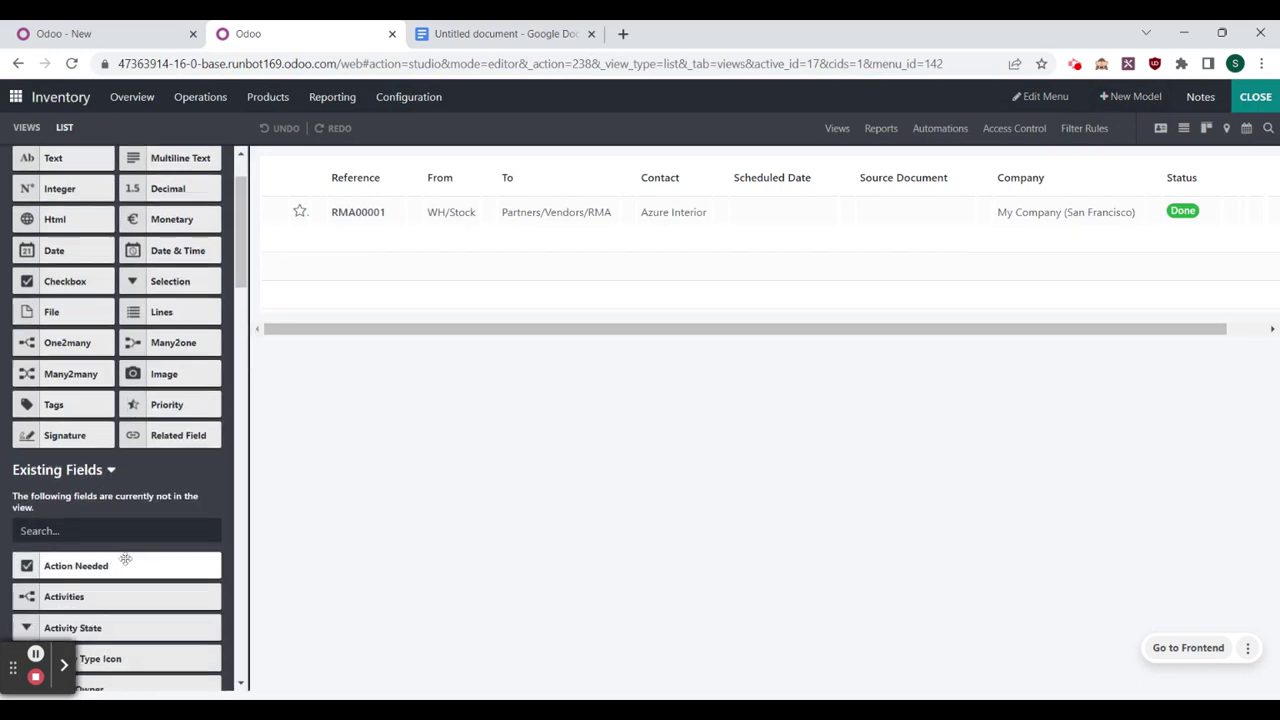
pyautogui.write('return')
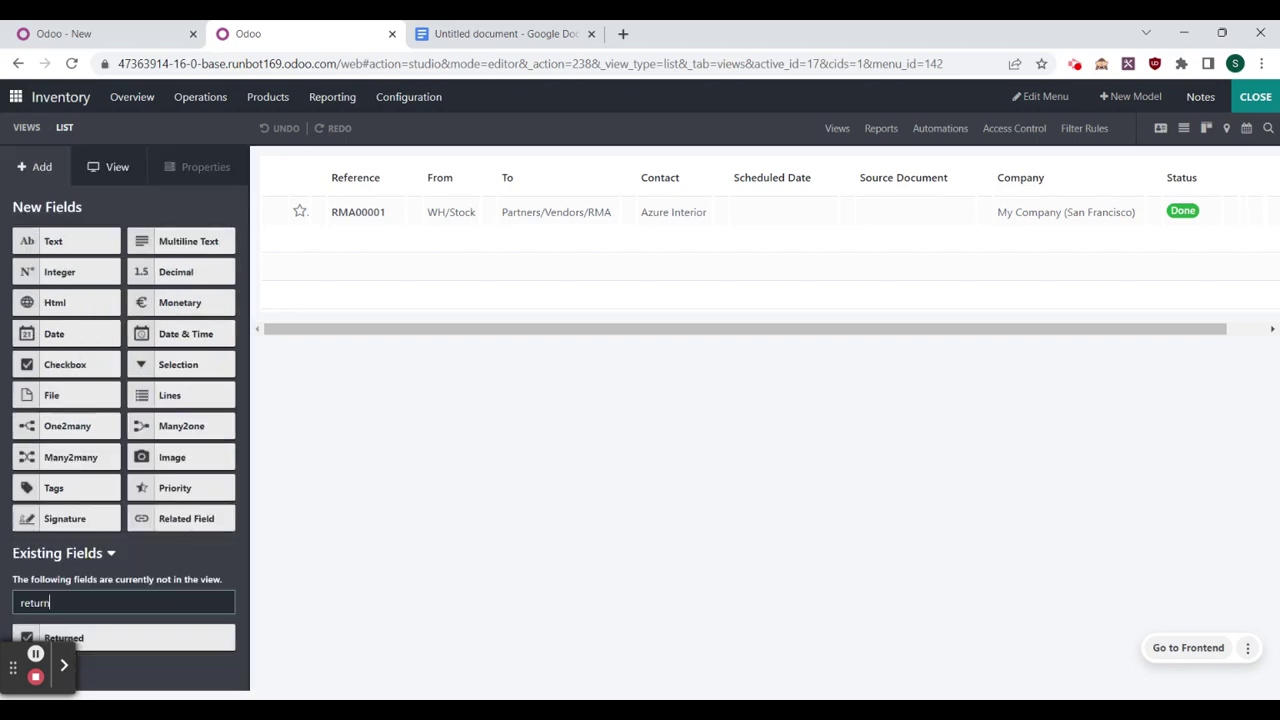
pyautogui.moveTo(120, 638); pyautogui.dragTo(656, 196)
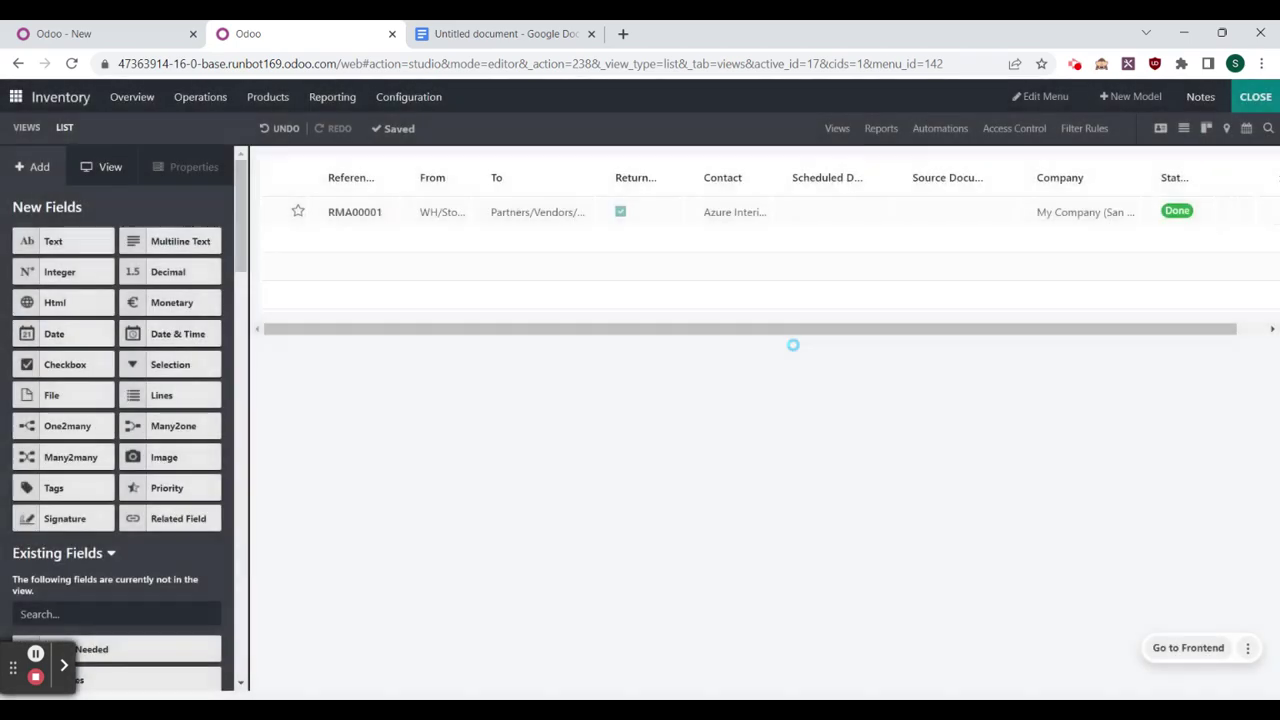
pyautogui.click(1272, 102)
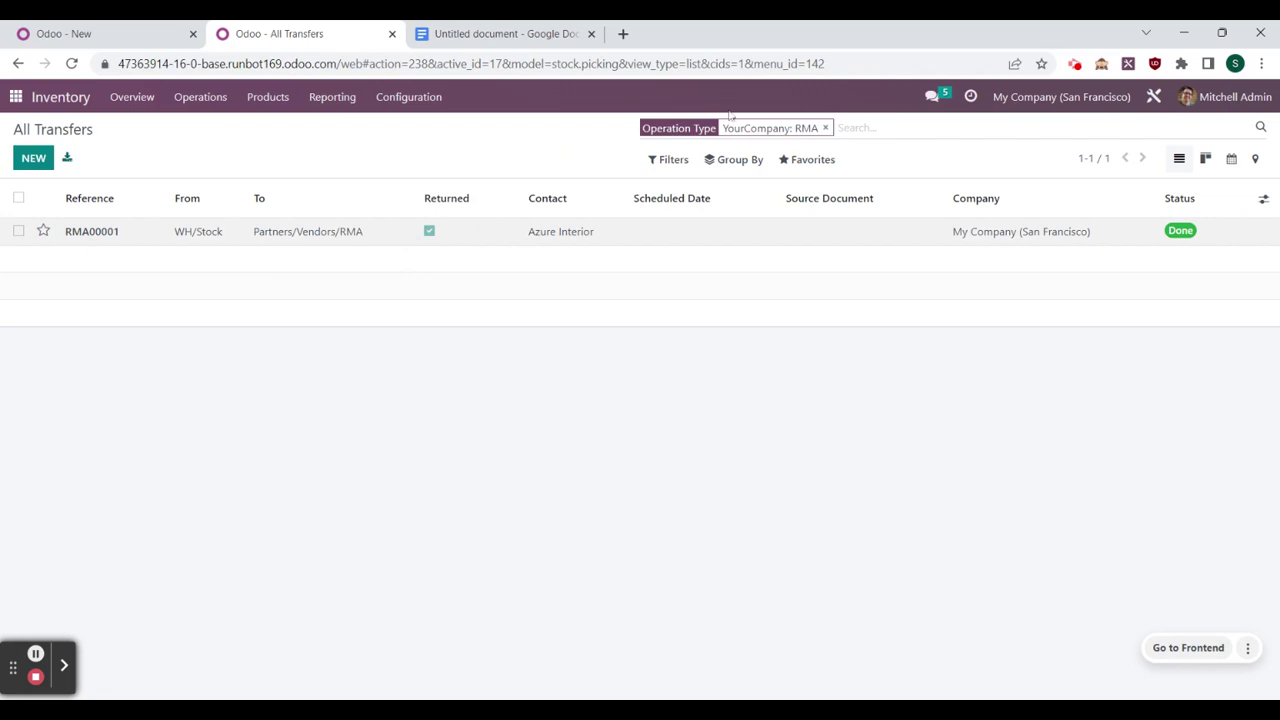
# Step: Apply a custom filter to the RMA transfers list with the condition "Returned is Yes"
pyautogui.click(671, 162)
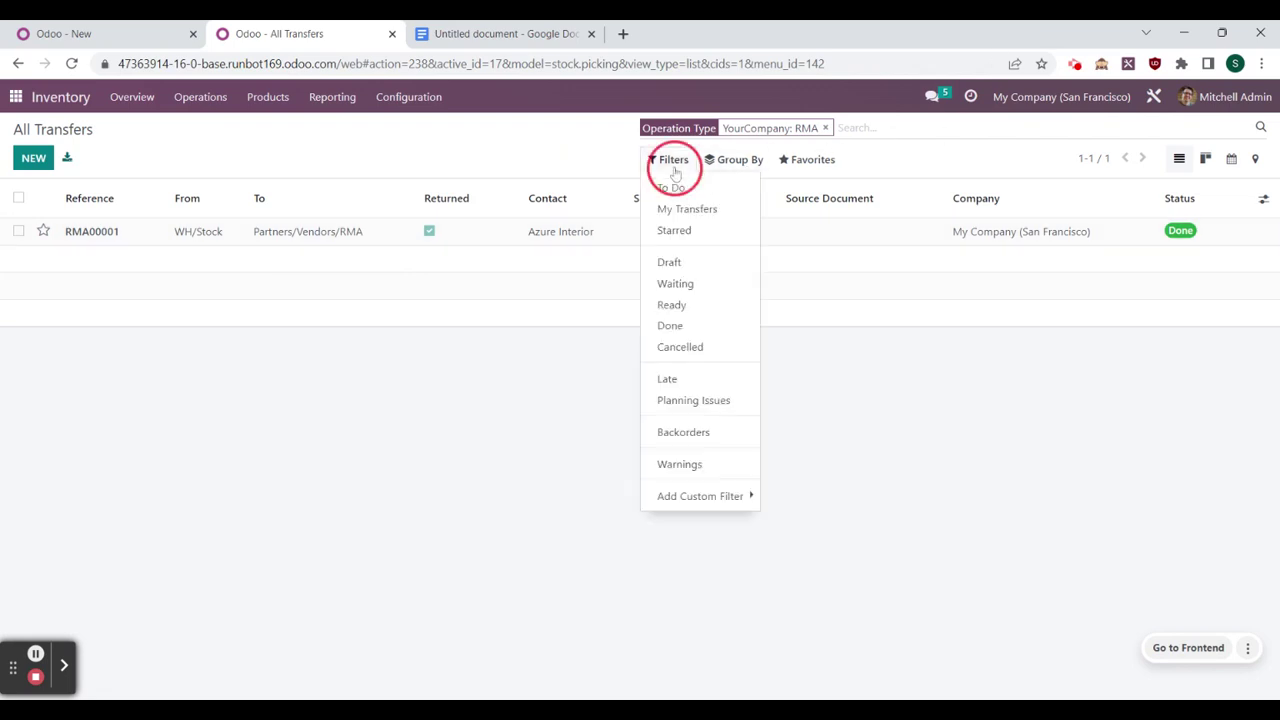
pyautogui.click(700, 495)
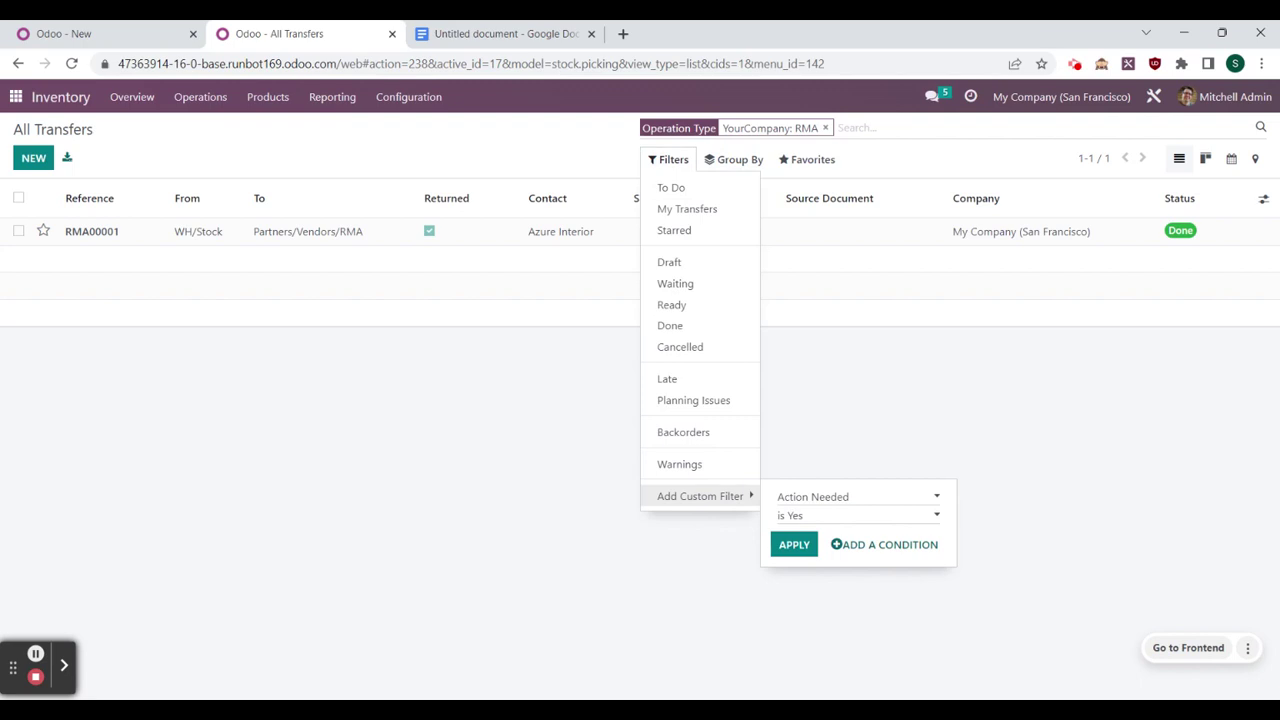
pyautogui.click(820, 528)
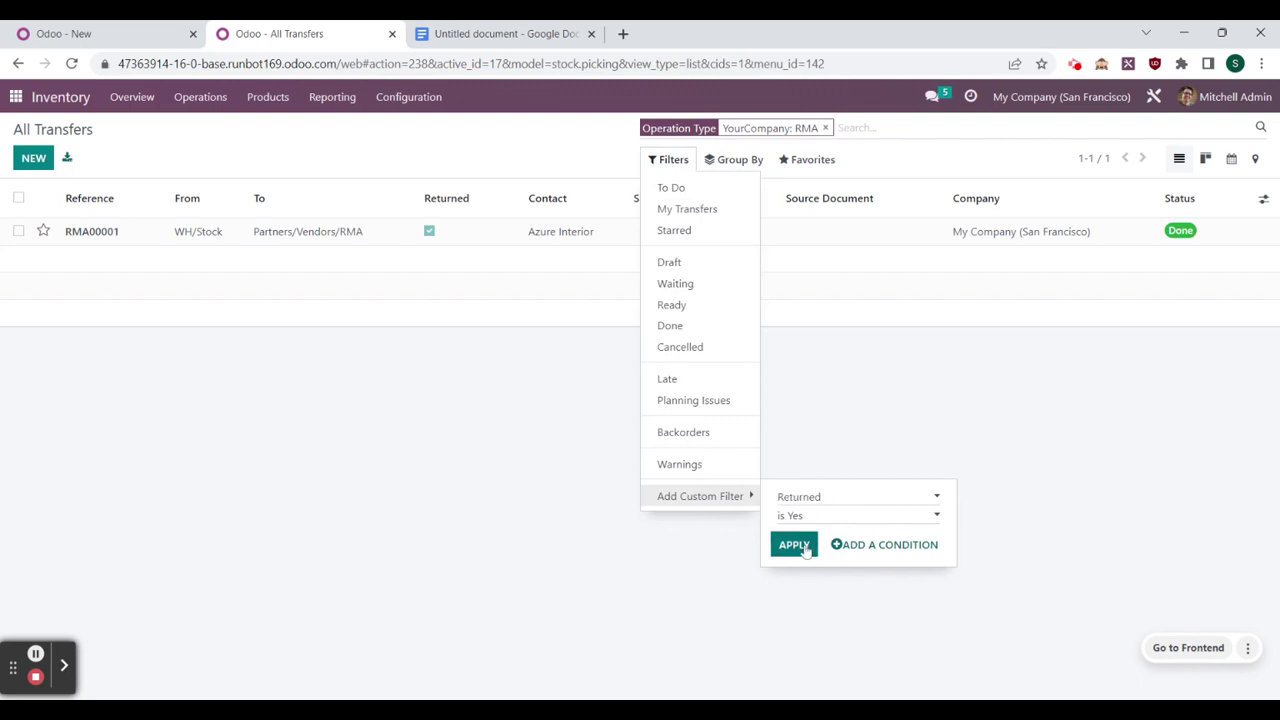
pyautogui.click(805, 548)
pyautogui.click(950, 432)
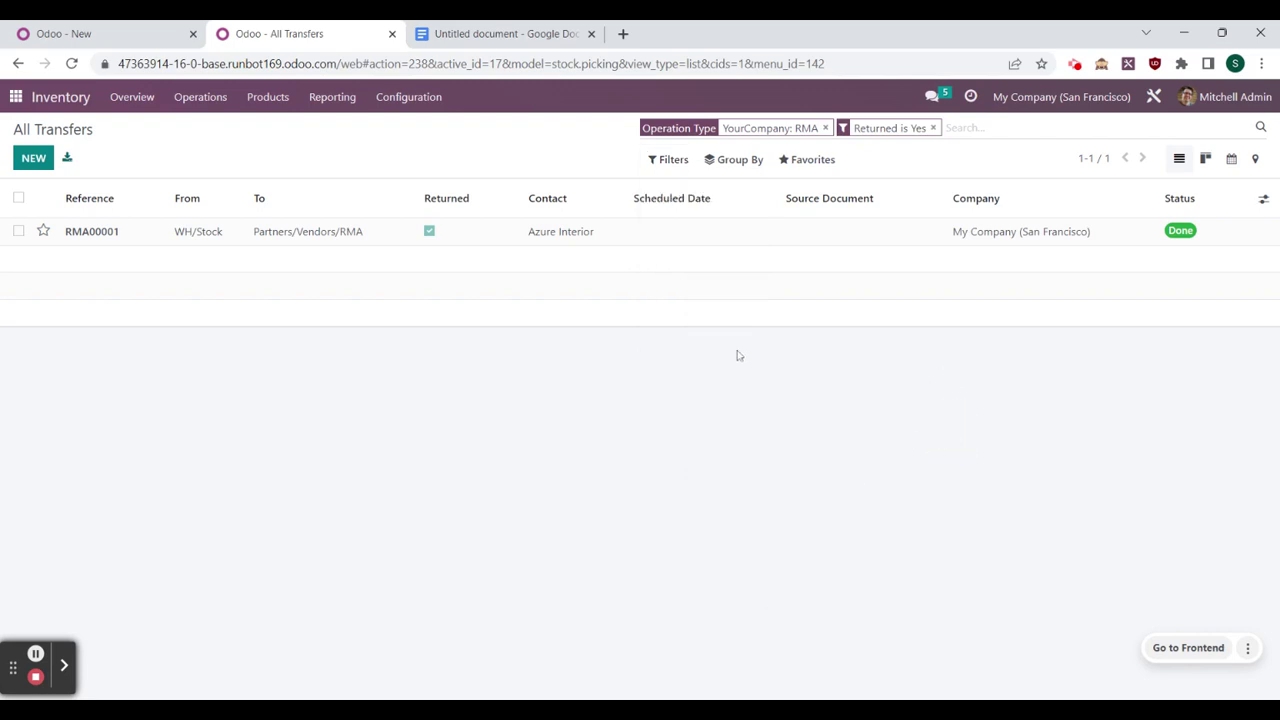